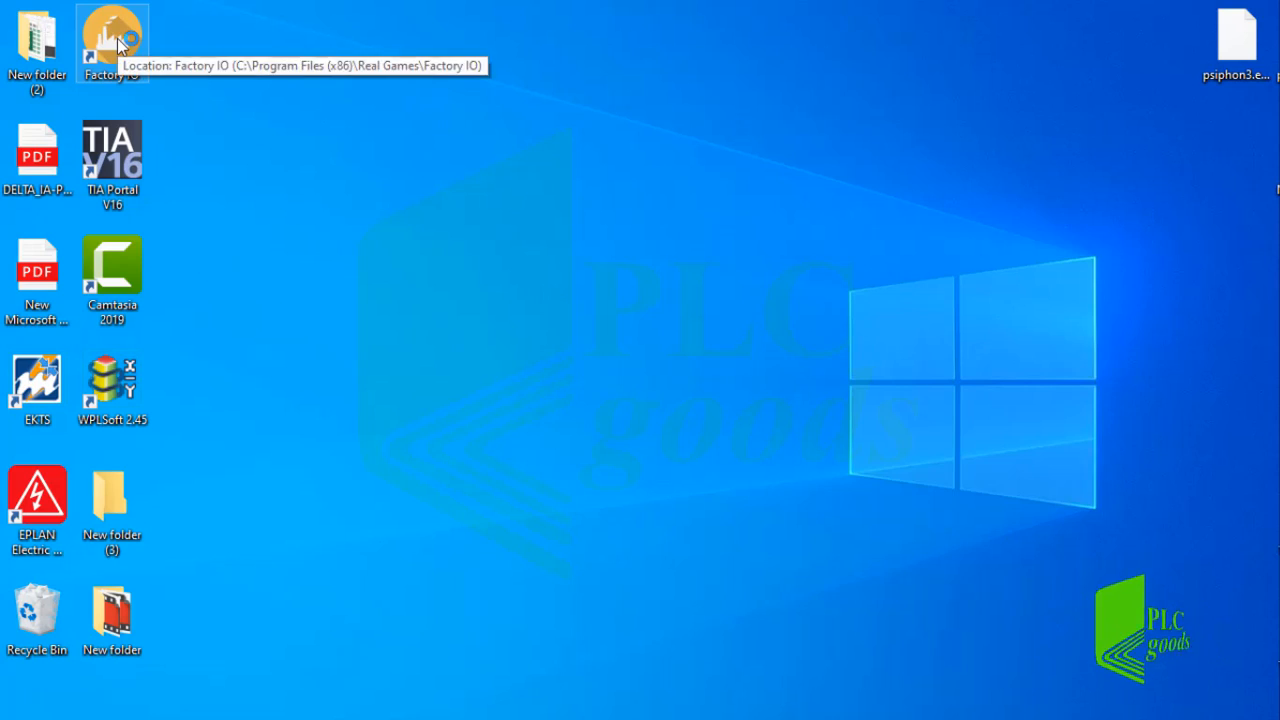
Launch Factory I/O and create a new empty scene.
{"action": "double_click", "coordinate": [118, 42]}
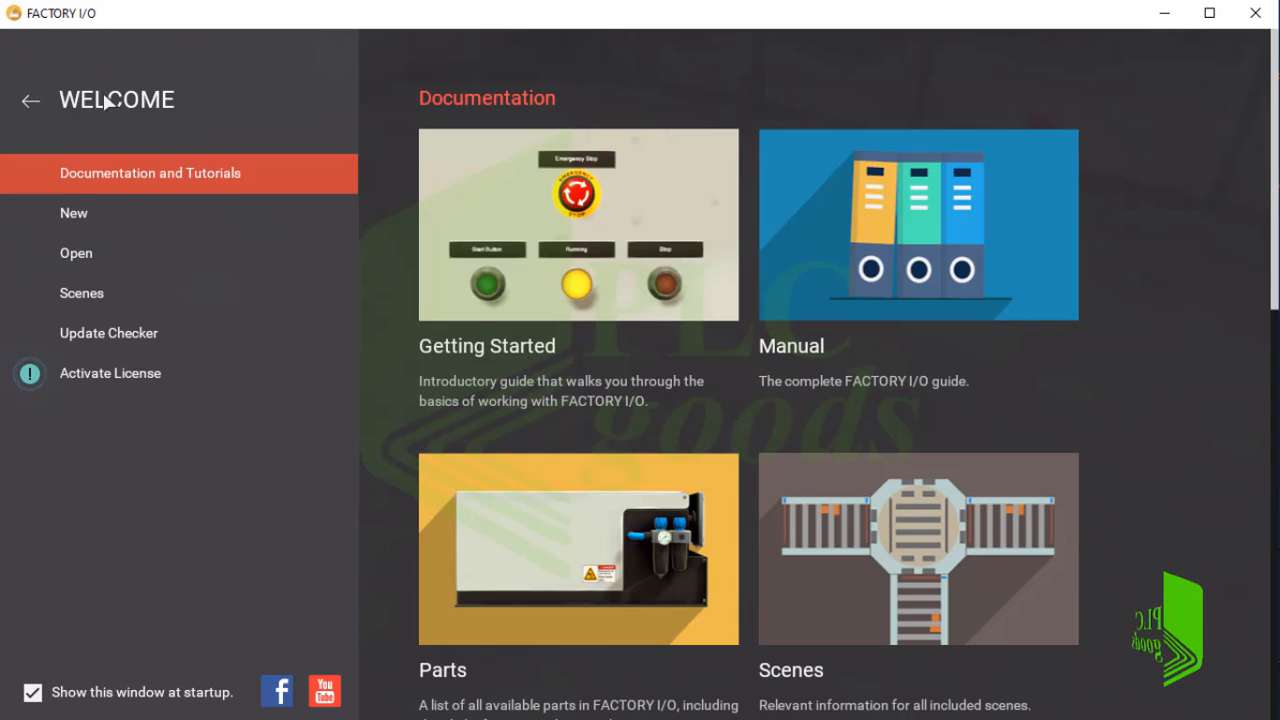
{"action": "left_click", "coordinate": [94, 216]}
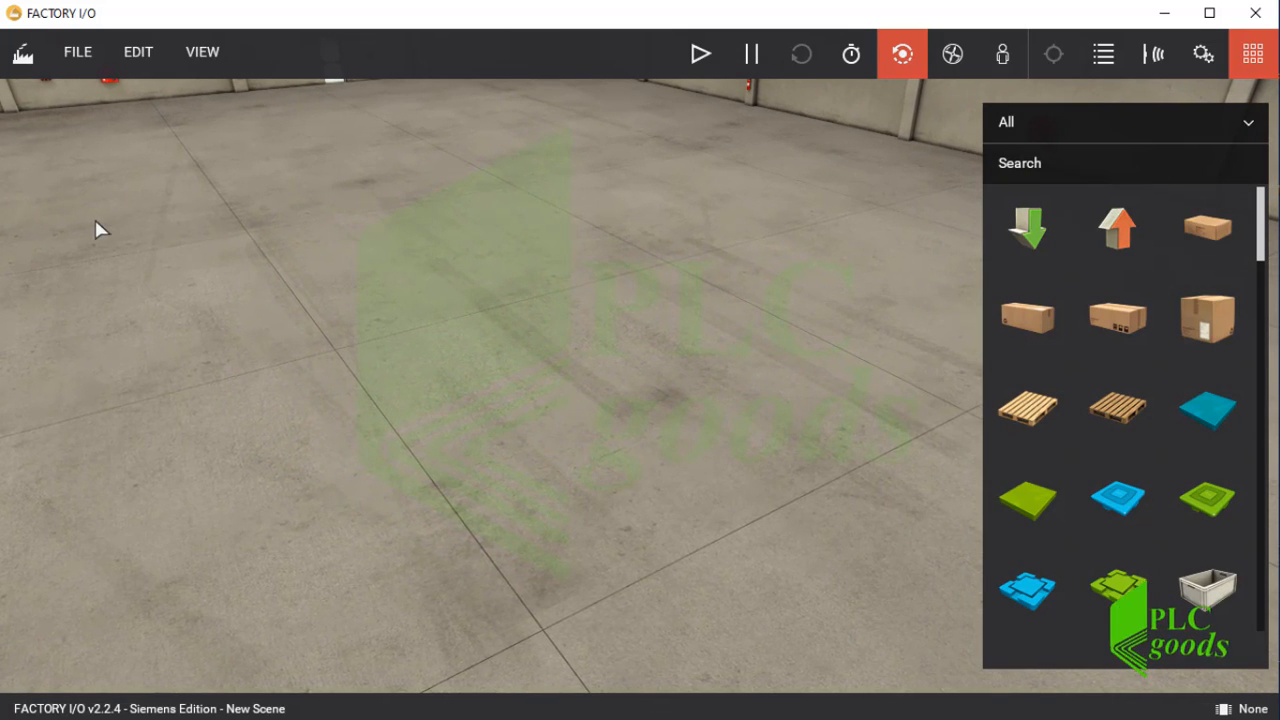
Place a 4 m belt conveyor on the factory floor.
{"action": "scroll", "coordinate": [1056, 350], "scroll_direction": "down", "scroll_amount": 4}
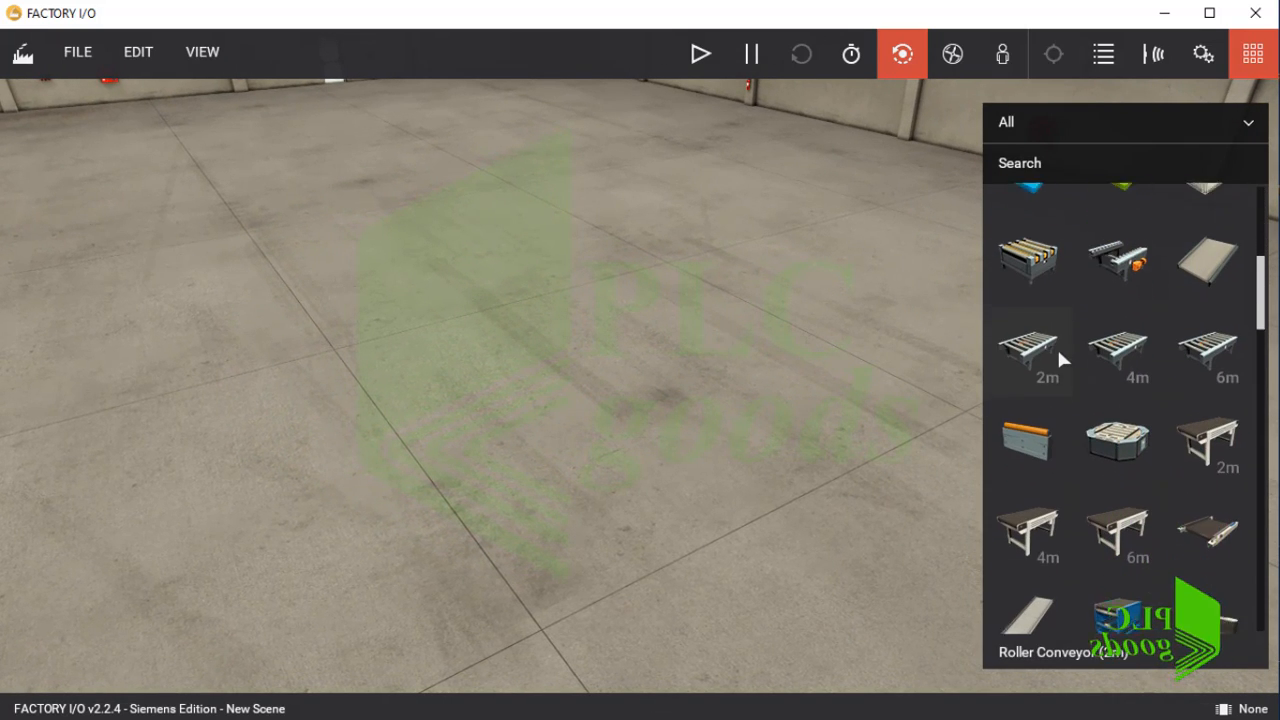
{"action": "scroll", "coordinate": [1058, 362], "scroll_direction": "down", "scroll_amount": 1}
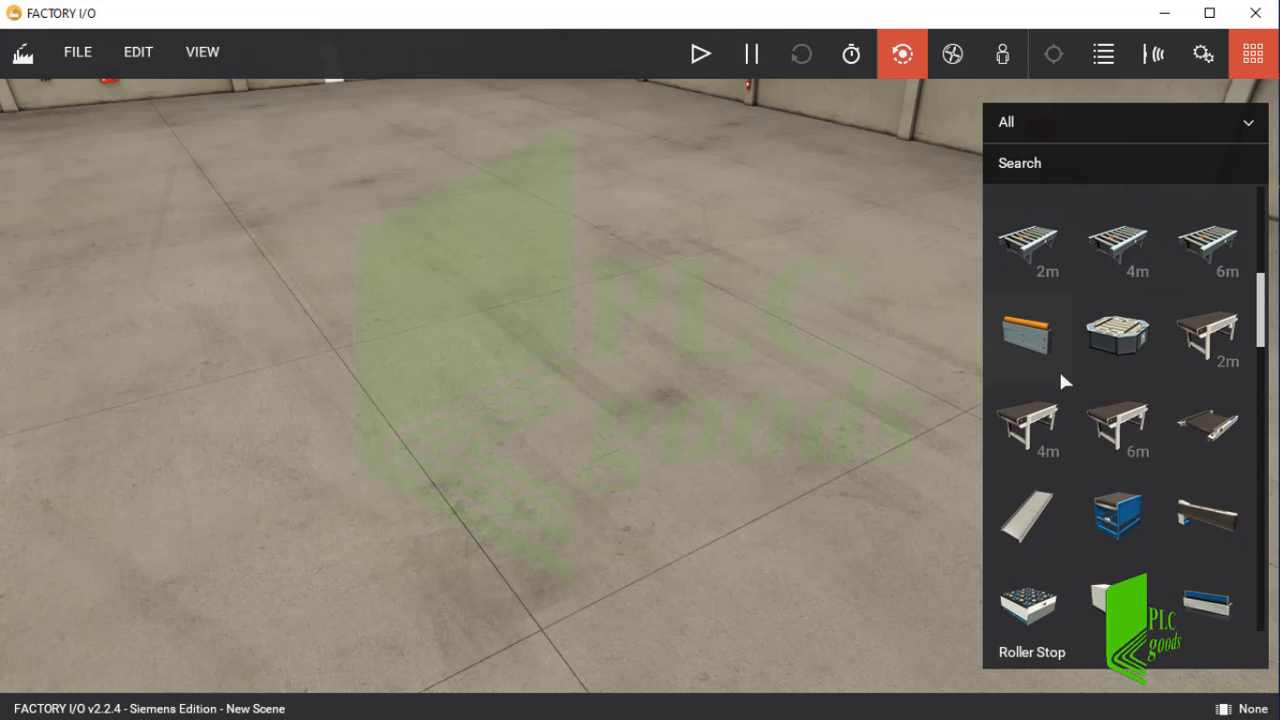
{"action": "left_click", "coordinate": [1040, 422]}
{"action": "left_click_drag", "start_coordinate": [1040, 422], "coordinate": [258, 415]}
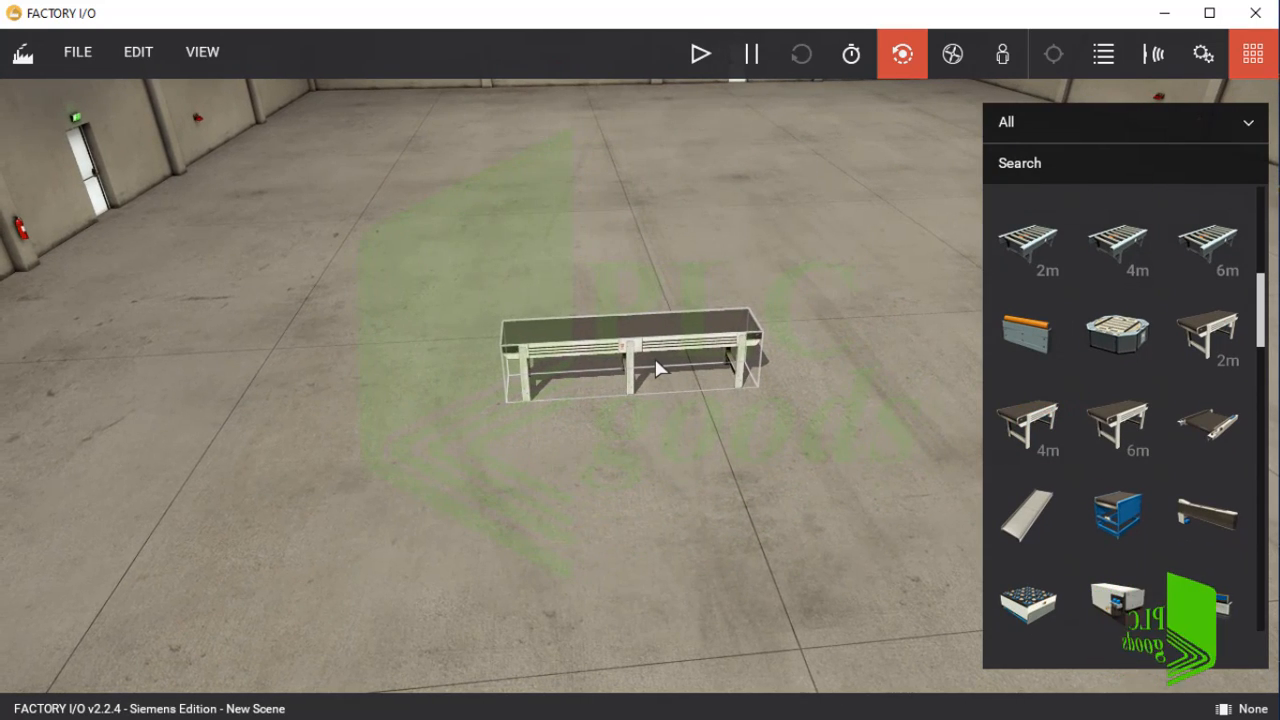
{"action": "scroll", "coordinate": [657, 369], "scroll_direction": "up", "scroll_amount": 3}
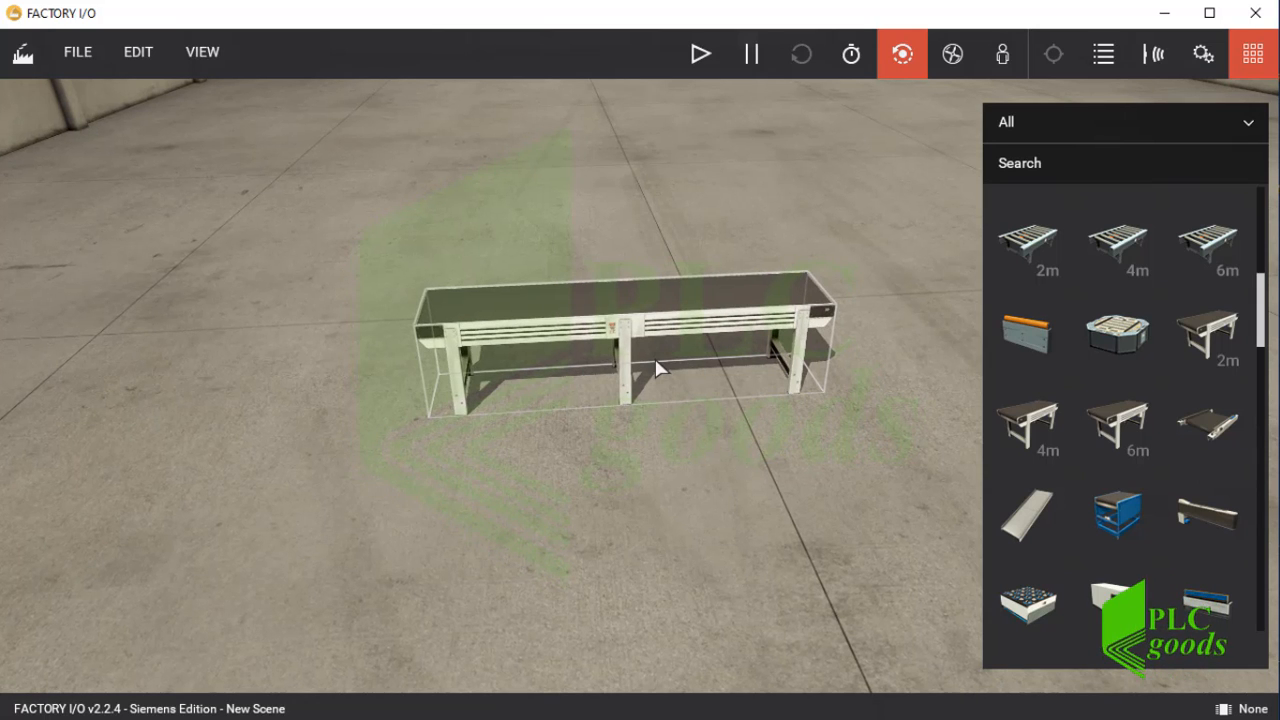
{"action": "left_click_drag", "start_coordinate": [657, 365], "coordinate": [631, 471]}
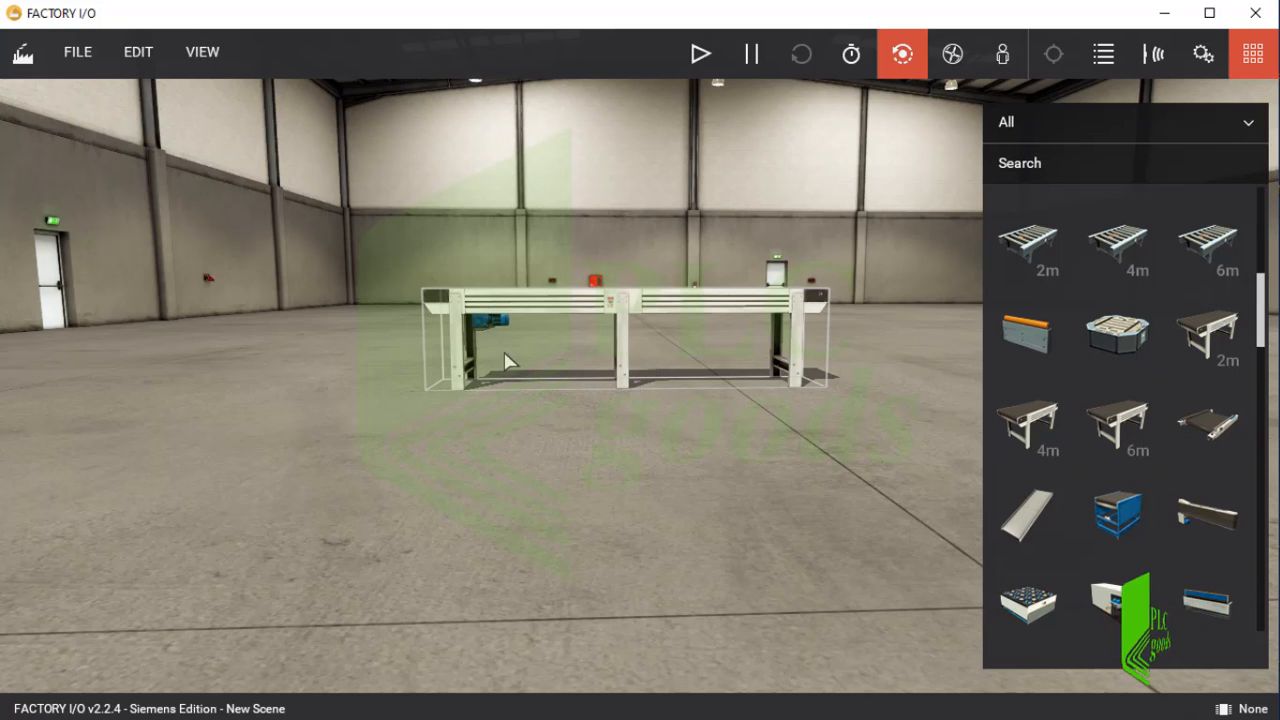
{"action": "left_click_drag", "start_coordinate": [506, 363], "coordinate": [509, 237]}
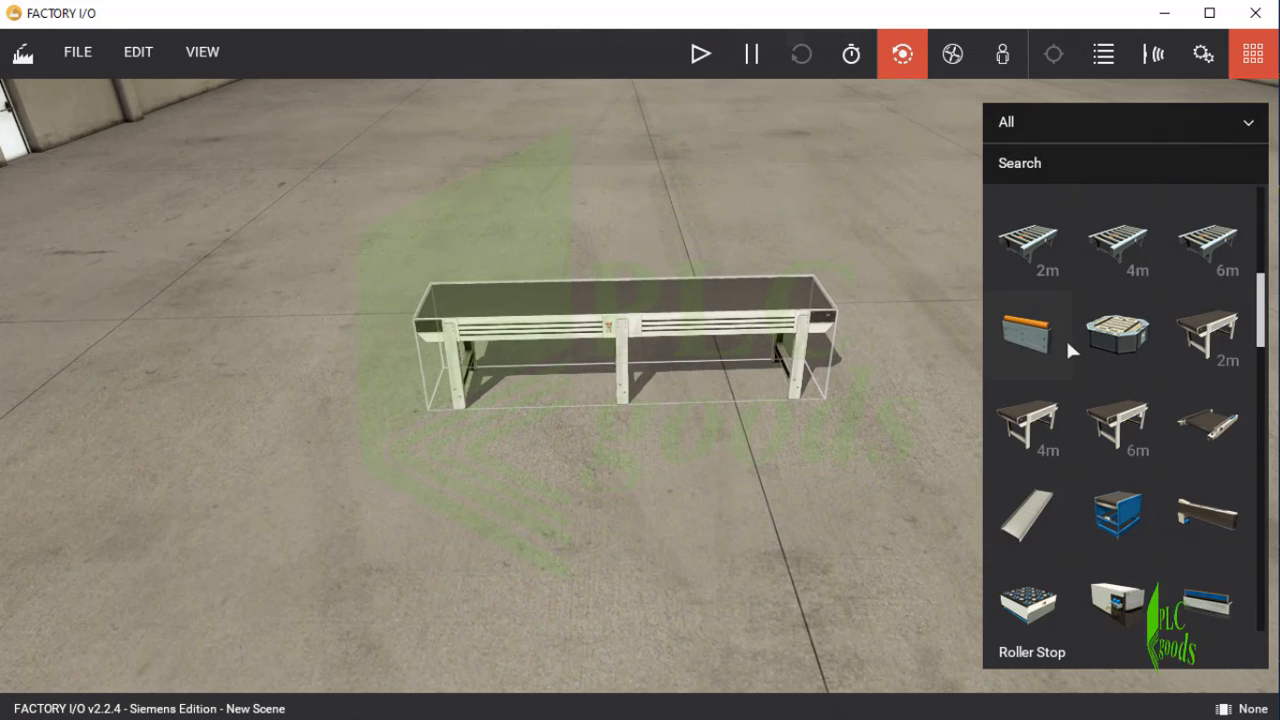
Add an emitter and raise it onto the belt surface at one end of the conveyor.
{"action": "scroll", "coordinate": [1066, 338], "scroll_direction": "up", "scroll_amount": 5}
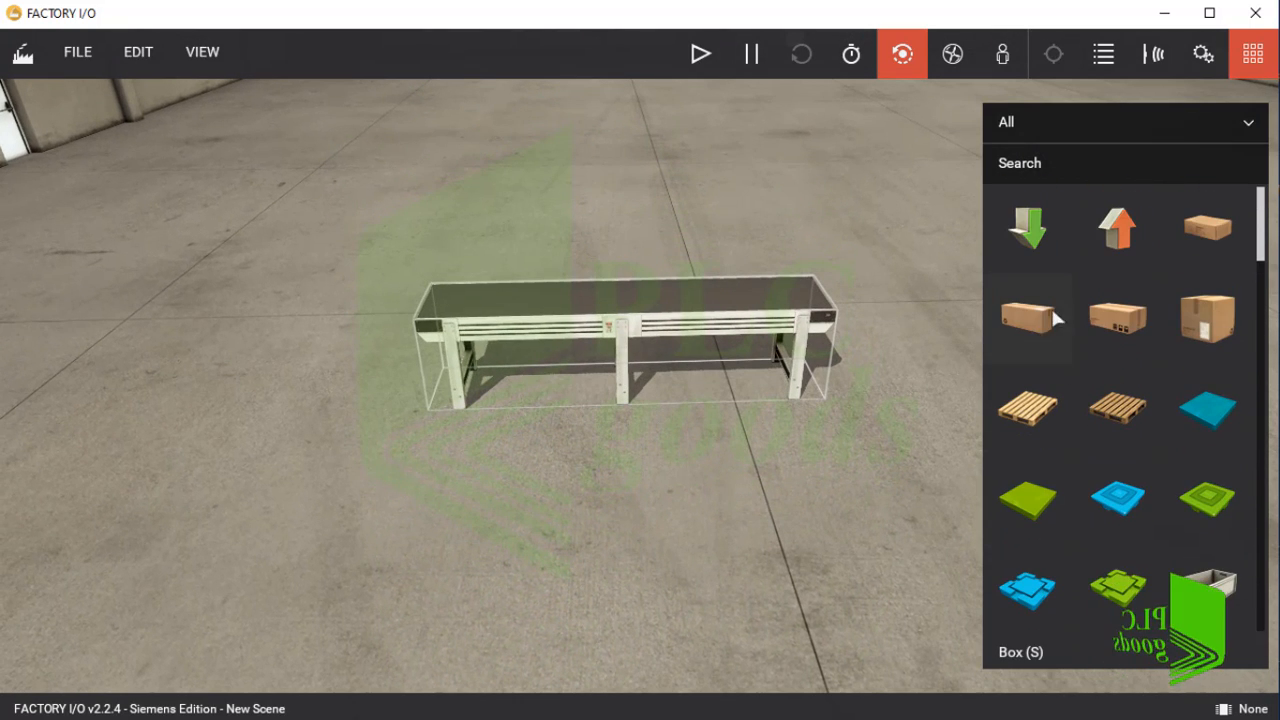
{"action": "left_click_drag", "start_coordinate": [1027, 230], "coordinate": [486, 386]}
{"action": "double_click", "coordinate": [486, 386]}
{"action": "scroll", "coordinate": [686, 408], "scroll_direction": "up", "scroll_amount": 5}
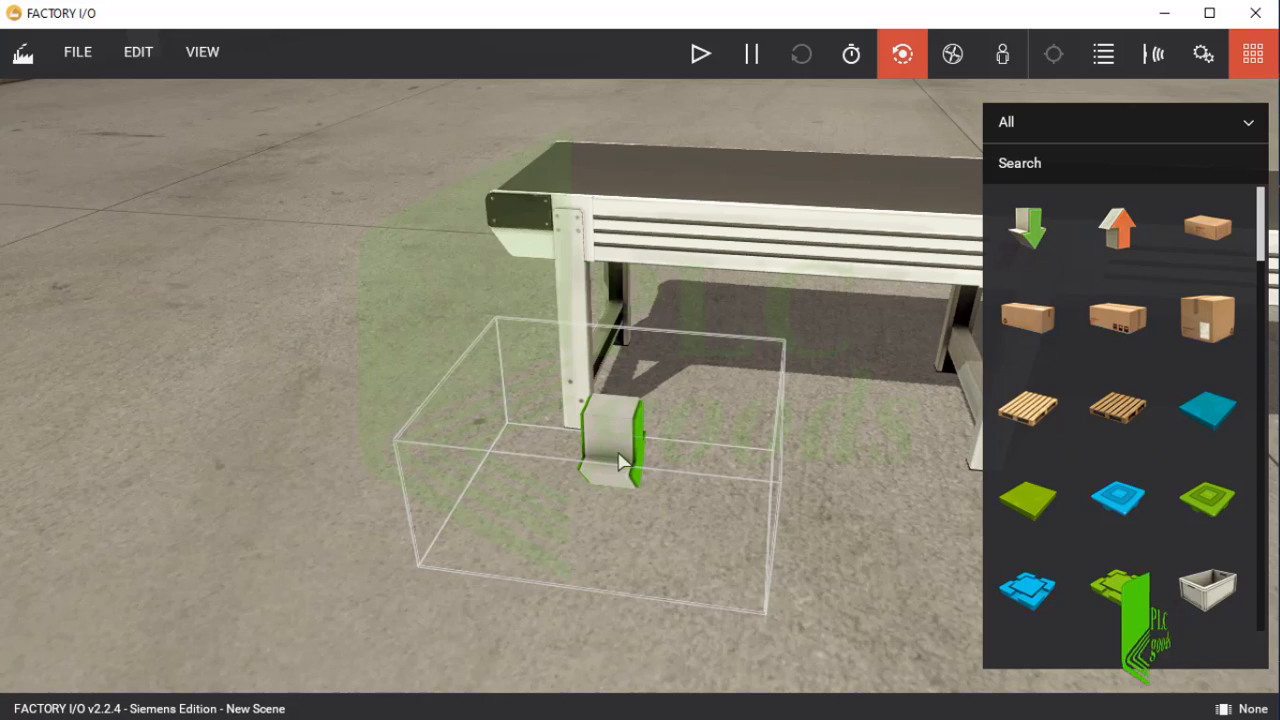
{"action": "left_click_drag", "start_coordinate": [620, 460], "coordinate": [626, 78]}
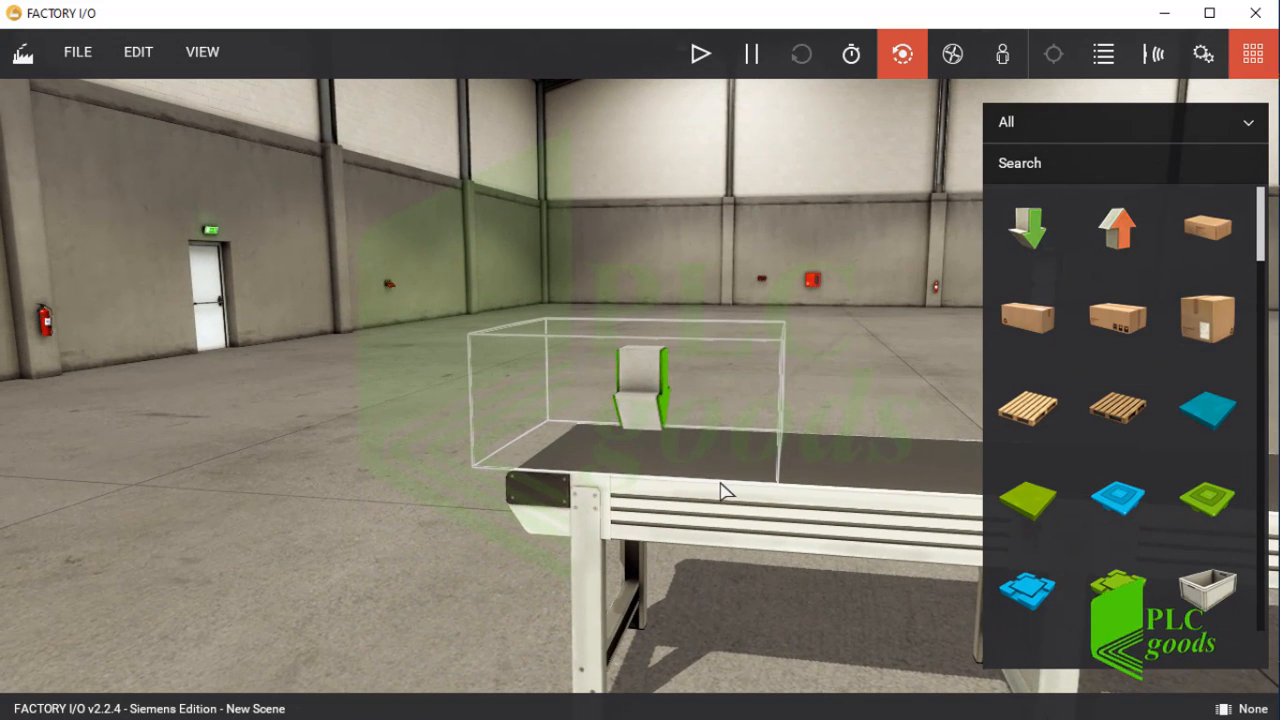
{"action": "scroll", "coordinate": [600, 443], "scroll_direction": "down", "scroll_amount": 3}
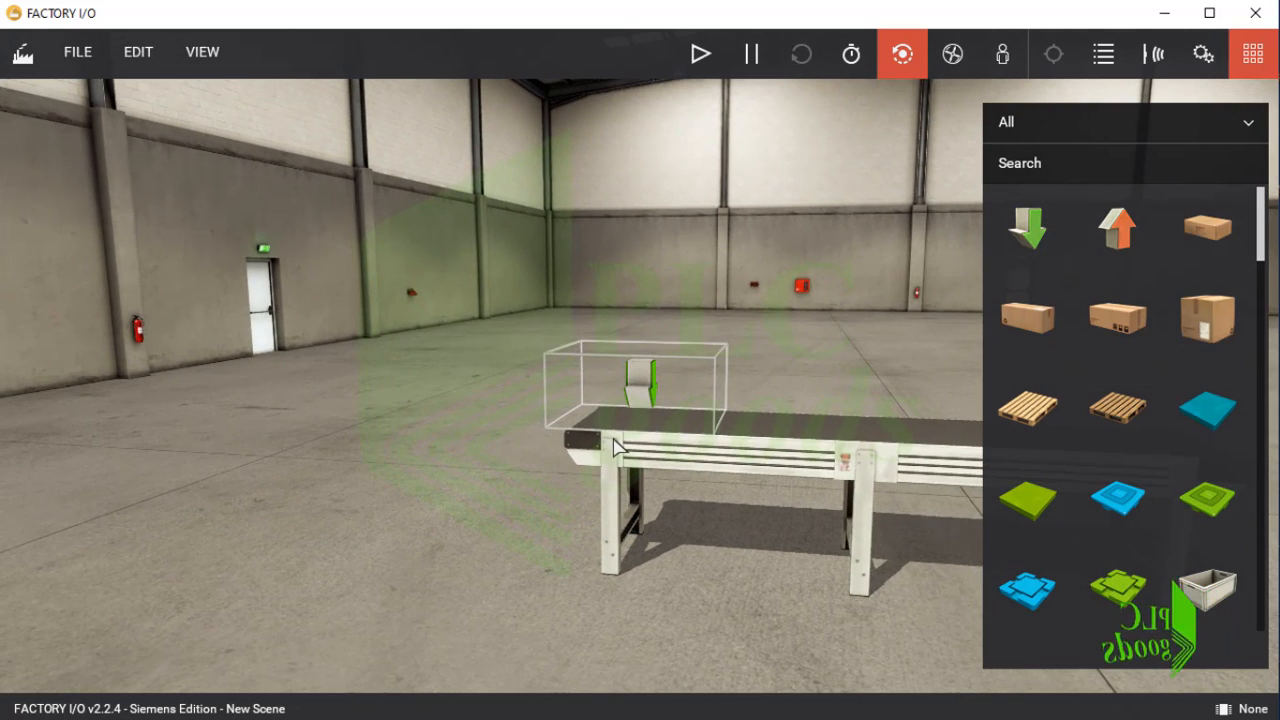
Filter the parts palette to Operators and stand a column on the floor beside the conveyor's emitter end.
{"action": "left_click", "coordinate": [1106, 131]}
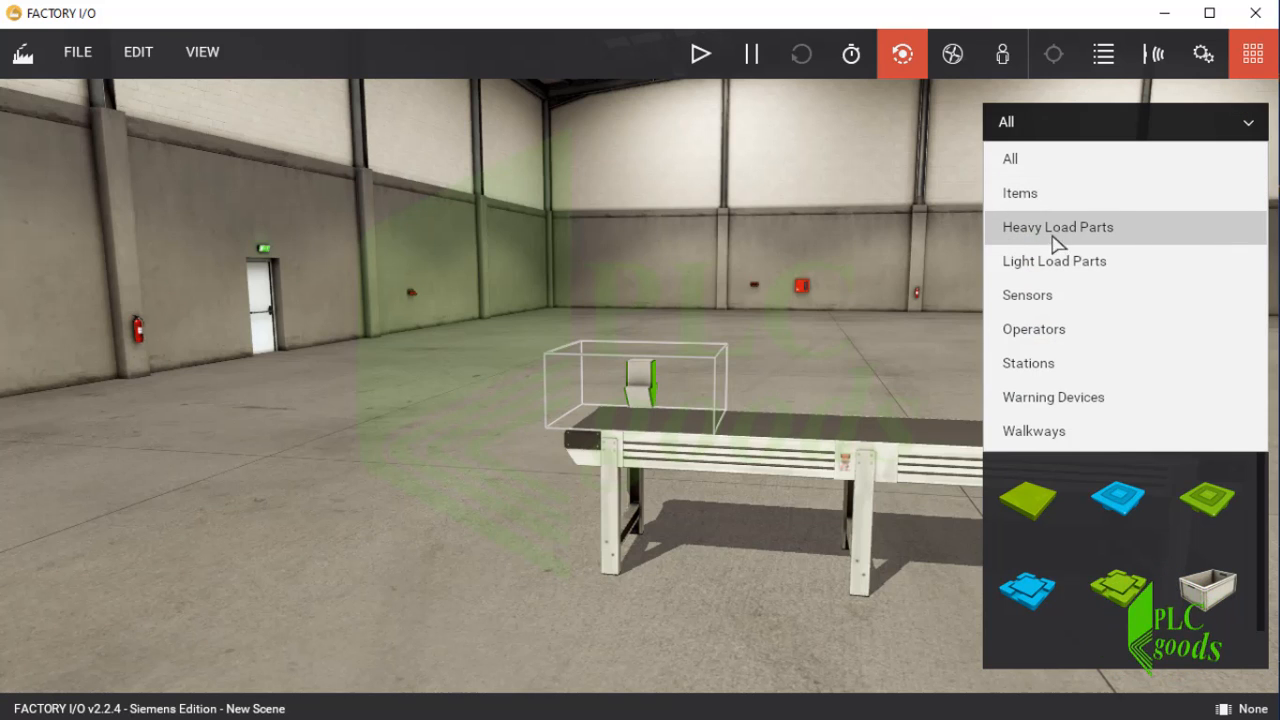
{"action": "left_click", "coordinate": [1036, 329]}
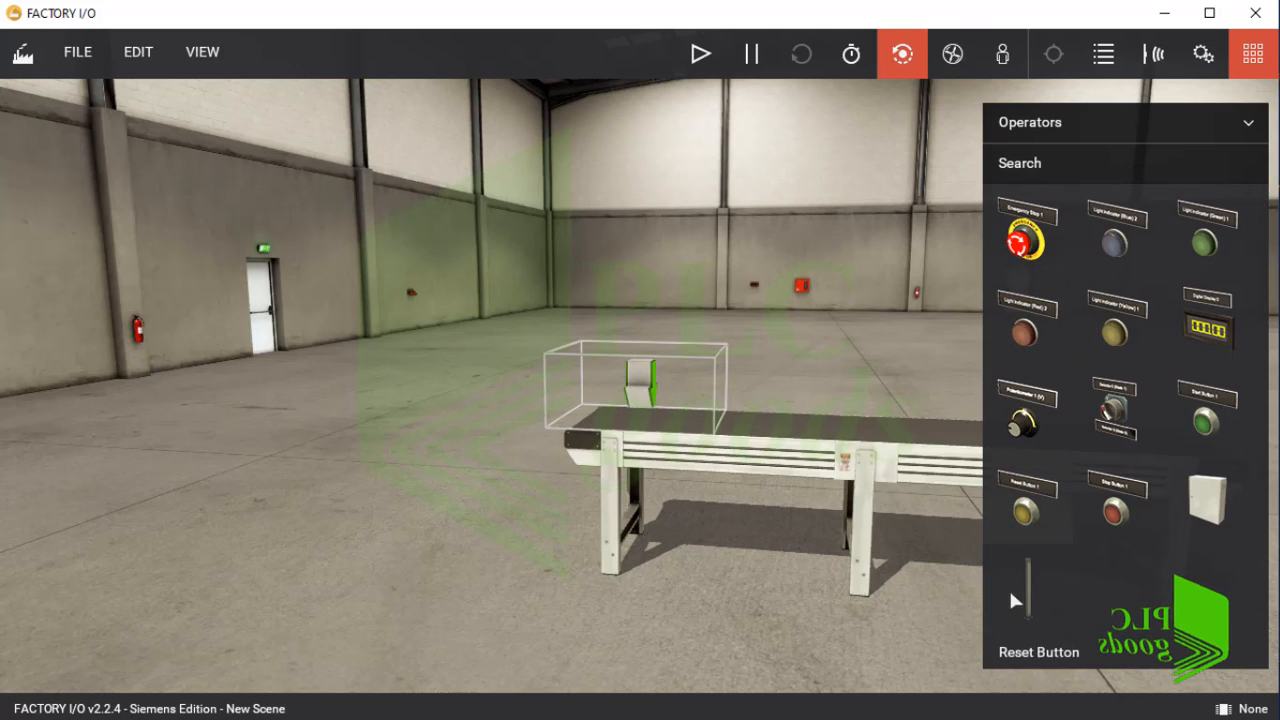
{"action": "left_click_drag", "start_coordinate": [1024, 604], "coordinate": [532, 597]}
{"action": "double_click", "coordinate": [532, 597]}
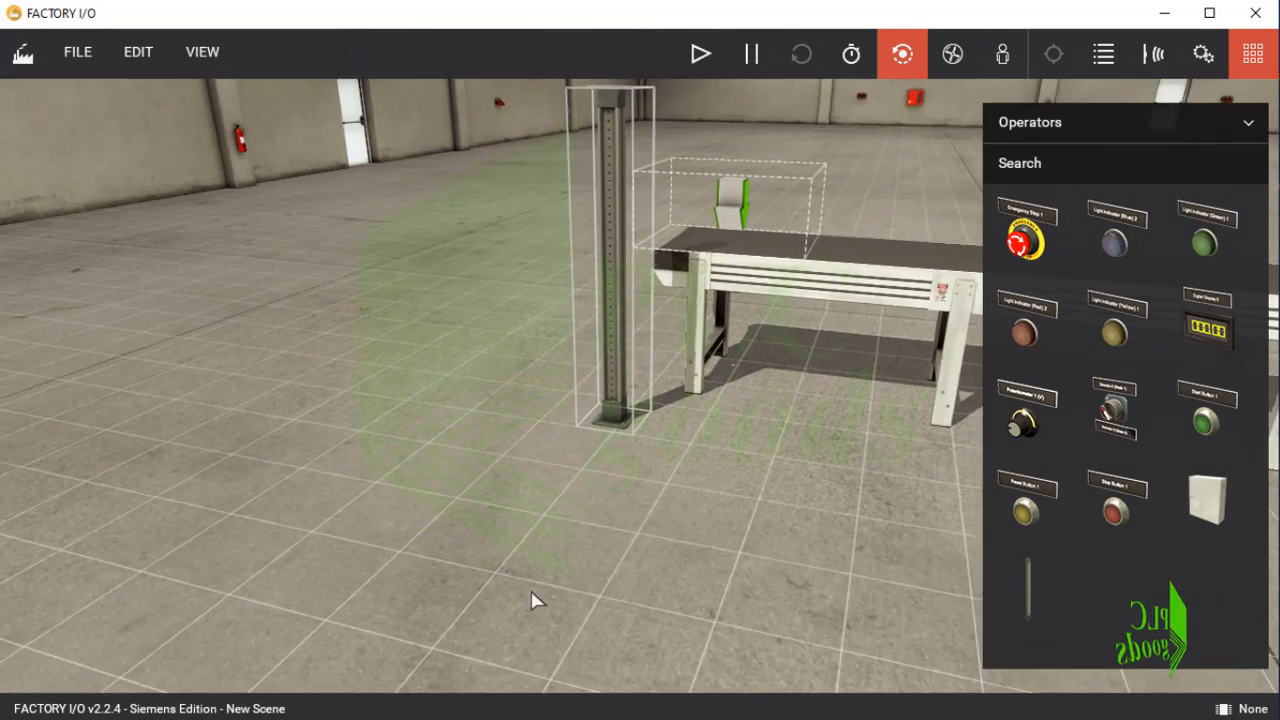
Mount an electric switchboard box on the upper part of the column, with its door facing the front.
{"action": "left_click_drag", "start_coordinate": [1207, 497], "coordinate": [664, 180]}
{"action": "double_click", "coordinate": [664, 180]}
{"action": "left_click_drag", "start_coordinate": [703, 289], "coordinate": [901, 301]}
{"action": "key", "text": "d"}
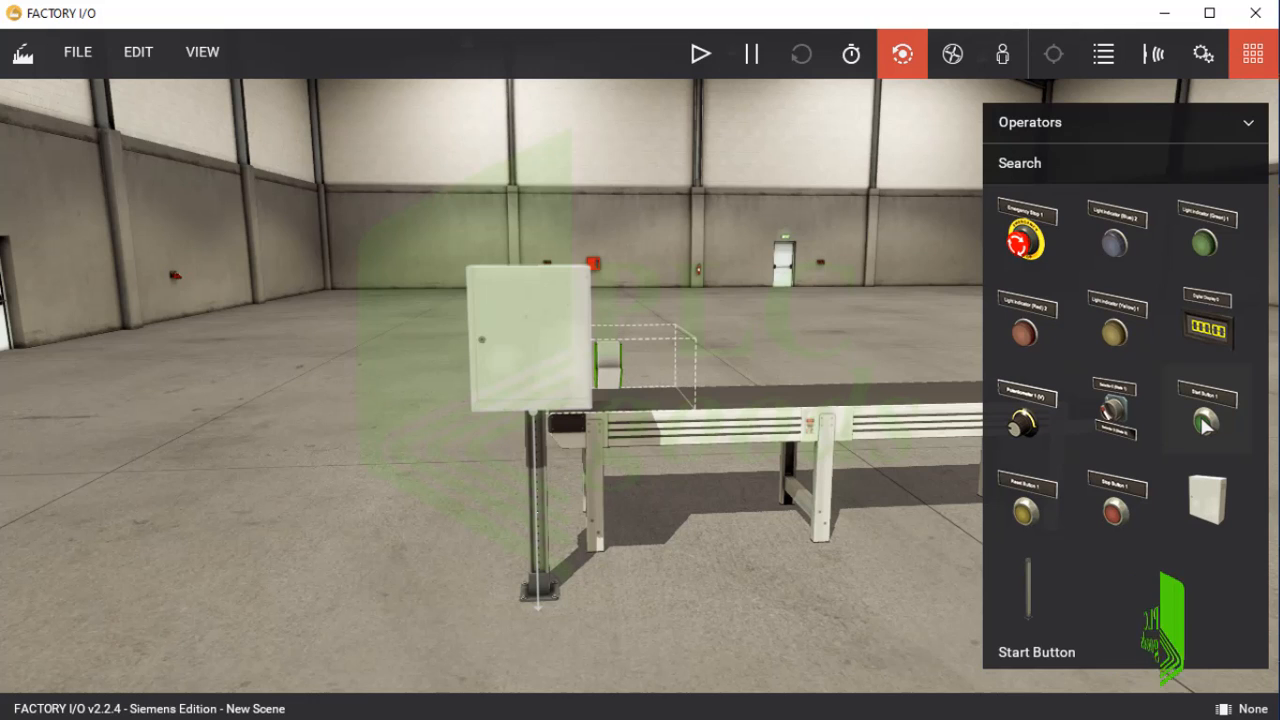
Mount a green Start Button and a red Stop Button side by side on the switchboard door.
{"action": "left_click_drag", "start_coordinate": [1205, 425], "coordinate": [570, 610]}
{"action": "left_click_drag", "start_coordinate": [528, 393], "coordinate": [517, 331]}
{"action": "scroll", "coordinate": [640, 377], "scroll_direction": "up", "scroll_amount": 5}
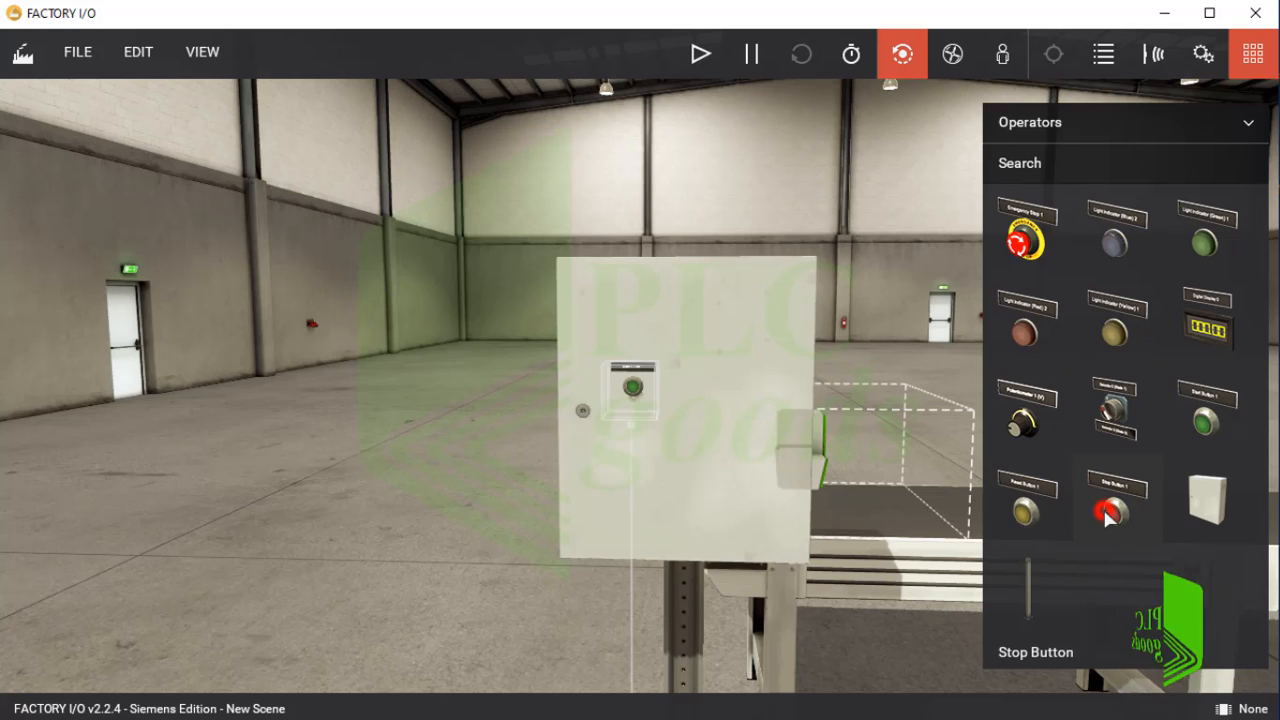
{"action": "left_click_drag", "start_coordinate": [1112, 505], "coordinate": [677, 397]}
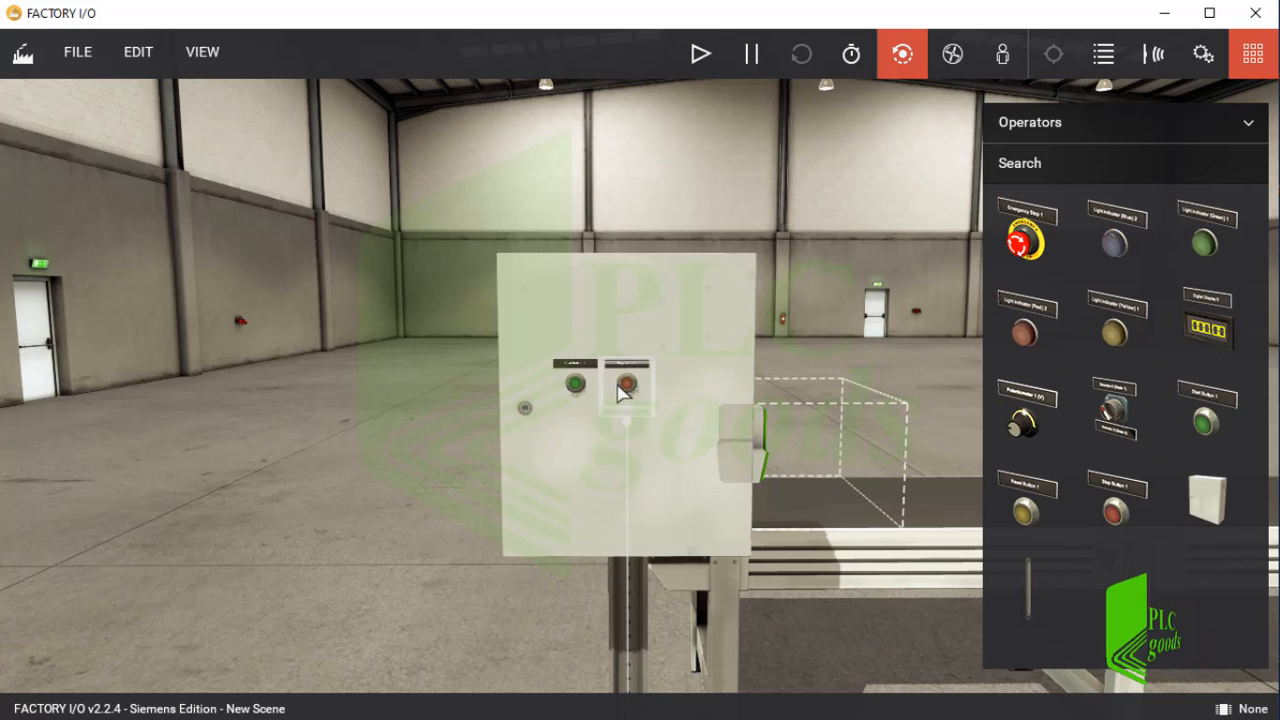
{"action": "left_click_drag", "start_coordinate": [630, 395], "coordinate": [466, 466]}
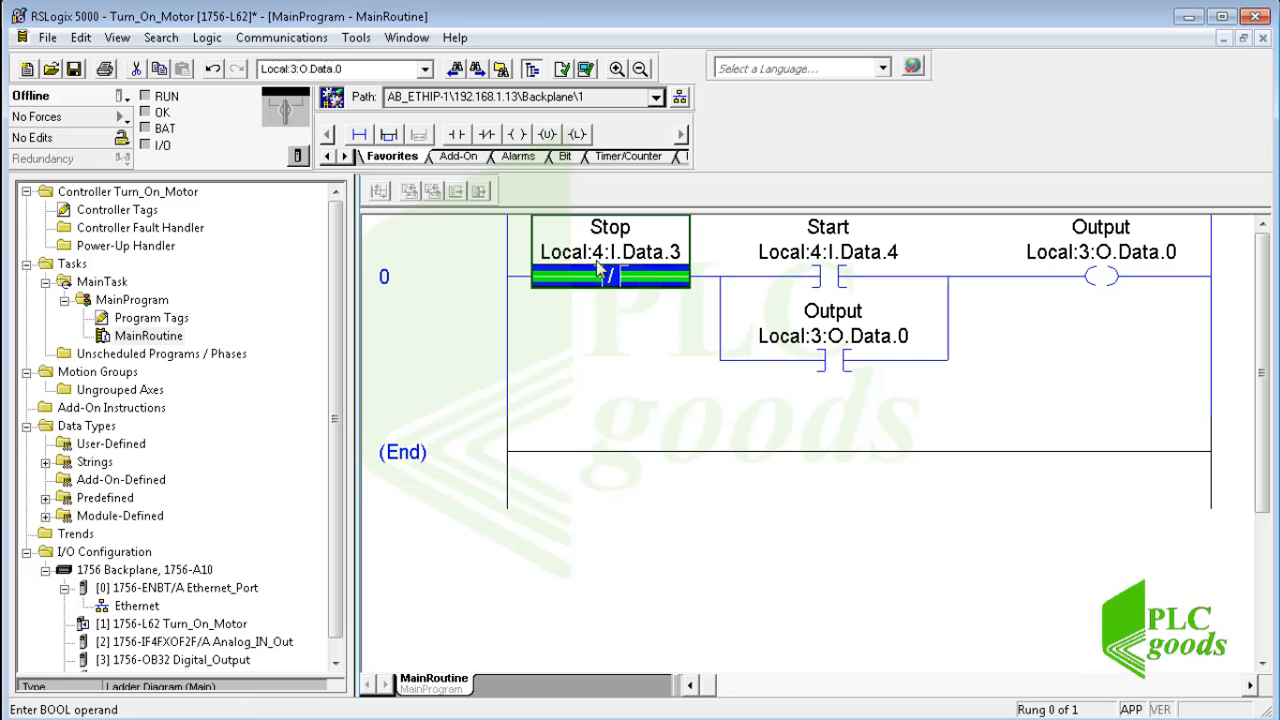
In RSLogix 5000, create a base controller tag named FactoryIO with data type INT in the Turn_On_Motor project.
{"action": "mouse_move", "coordinate": [632, 256]}
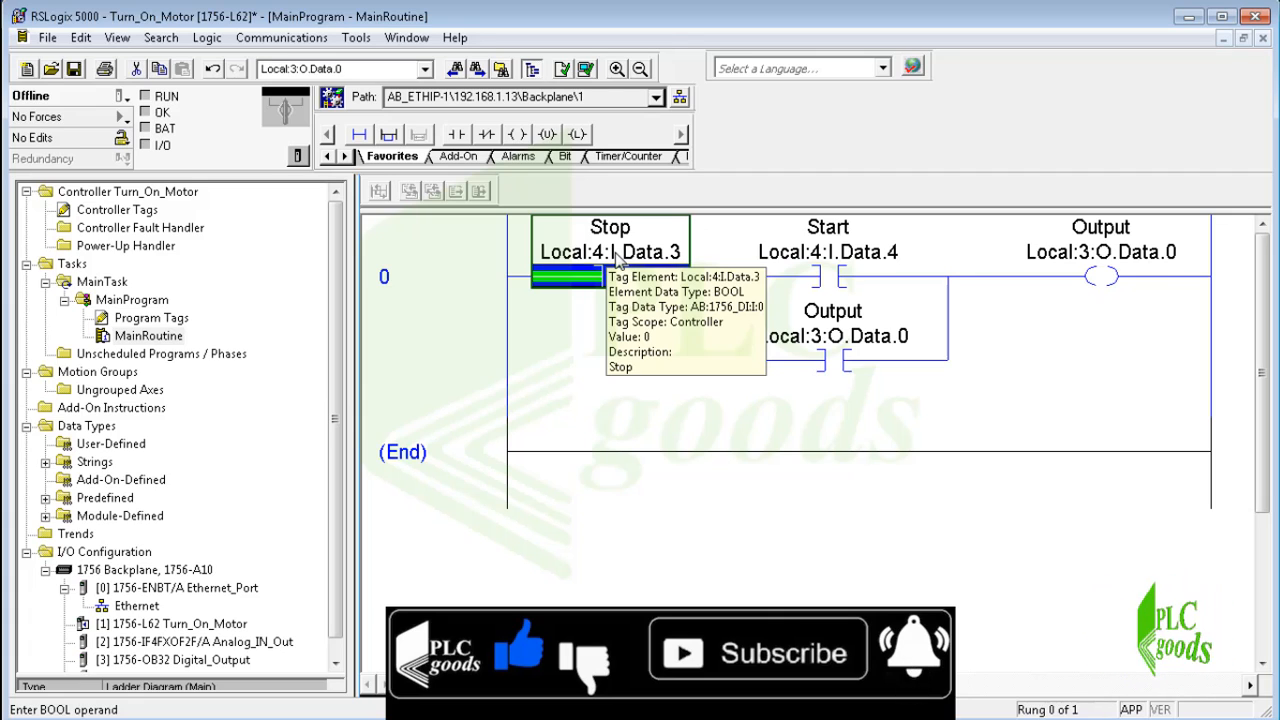
{"action": "right_click", "coordinate": [118, 210]}
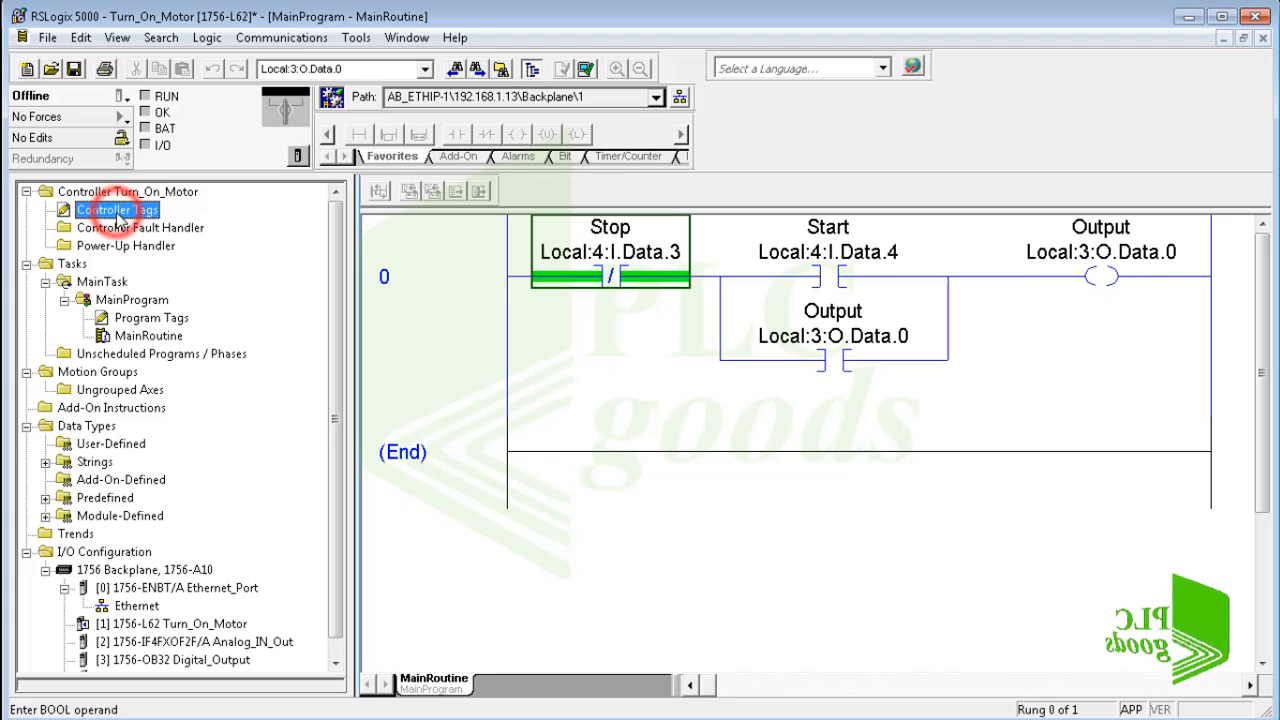
{"action": "left_click", "coordinate": [160, 228]}
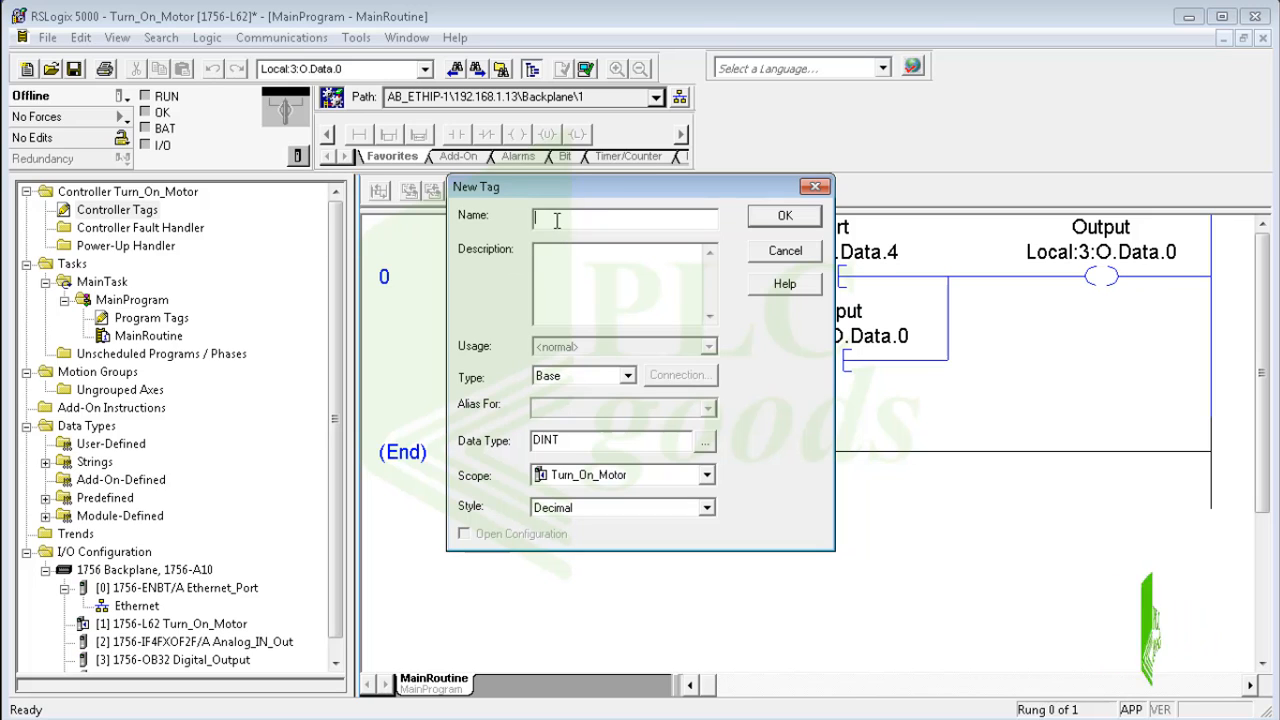
{"action": "type", "text": "Fac"}
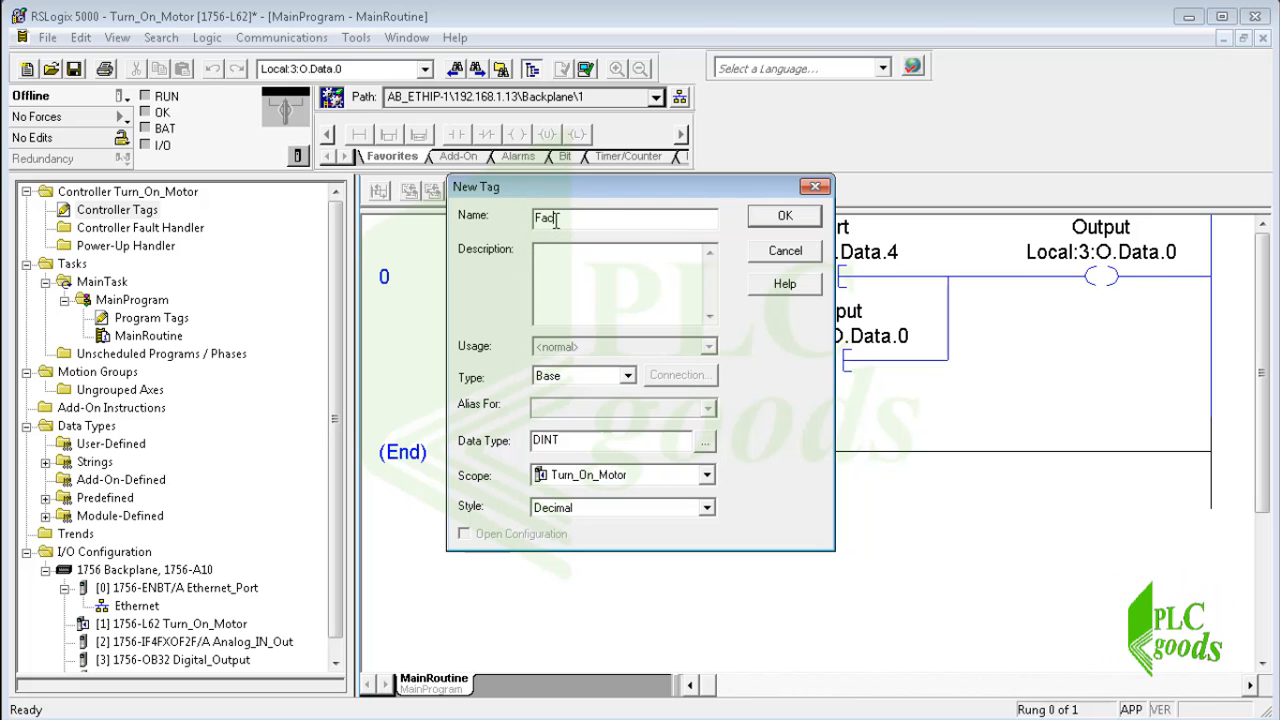
{"action": "type", "text": "toryIO"}
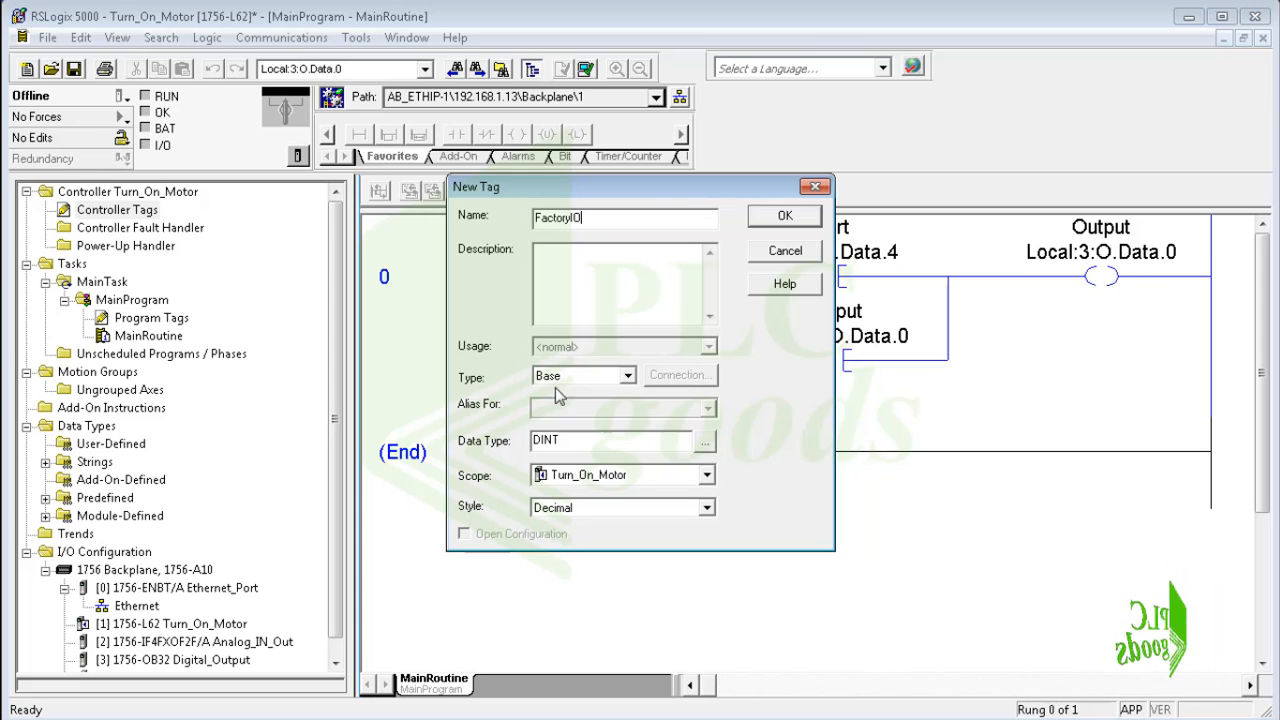
{"action": "double_click", "coordinate": [549, 446]}
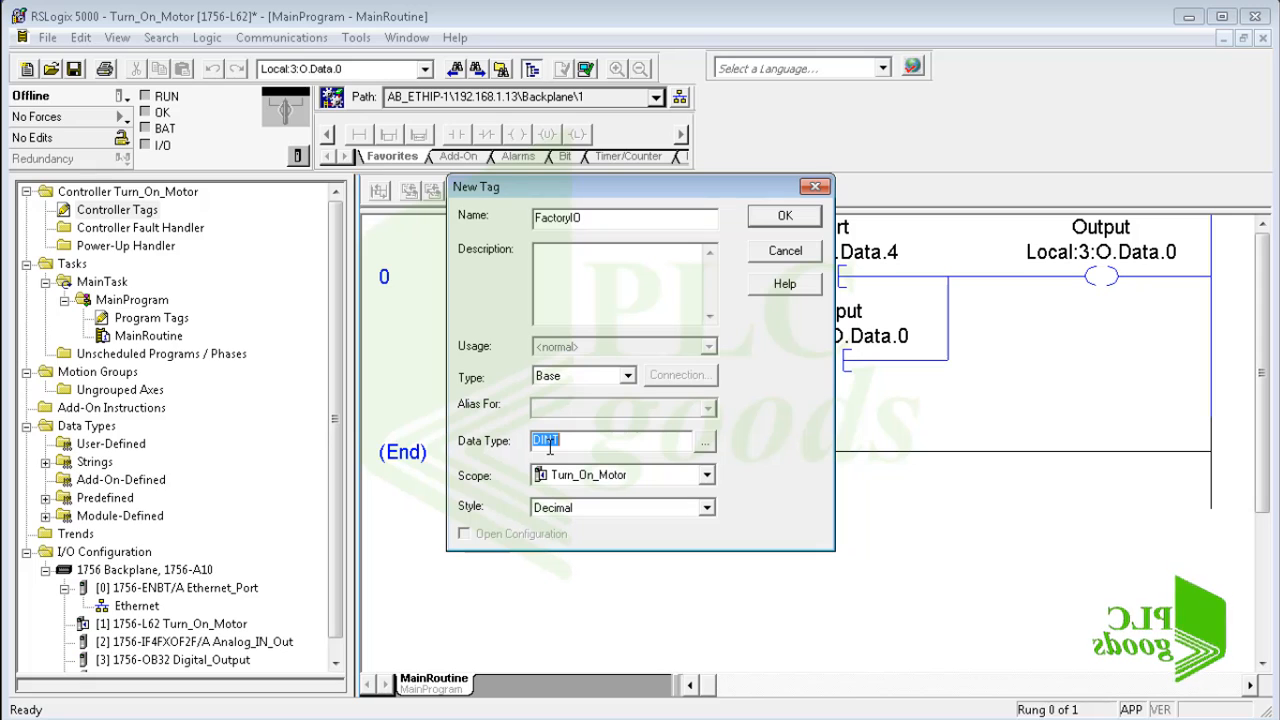
{"action": "type", "text": "IN"}
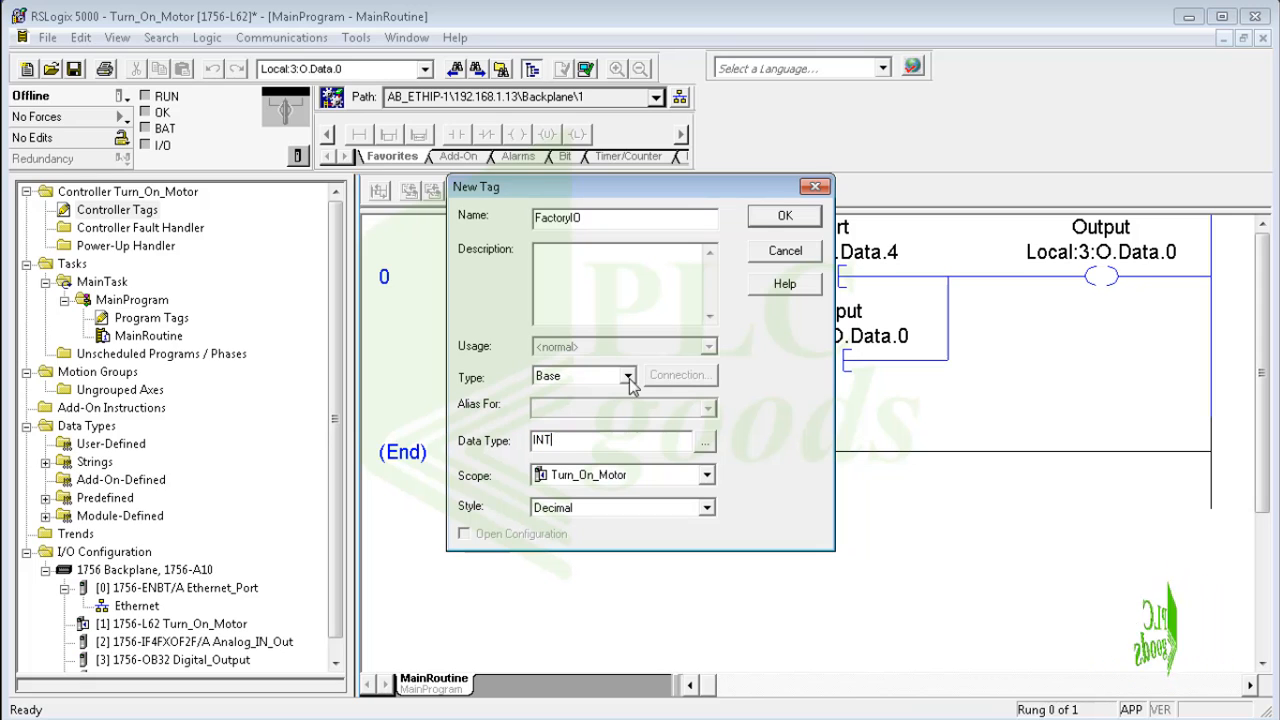
{"action": "left_click", "coordinate": [770, 220]}
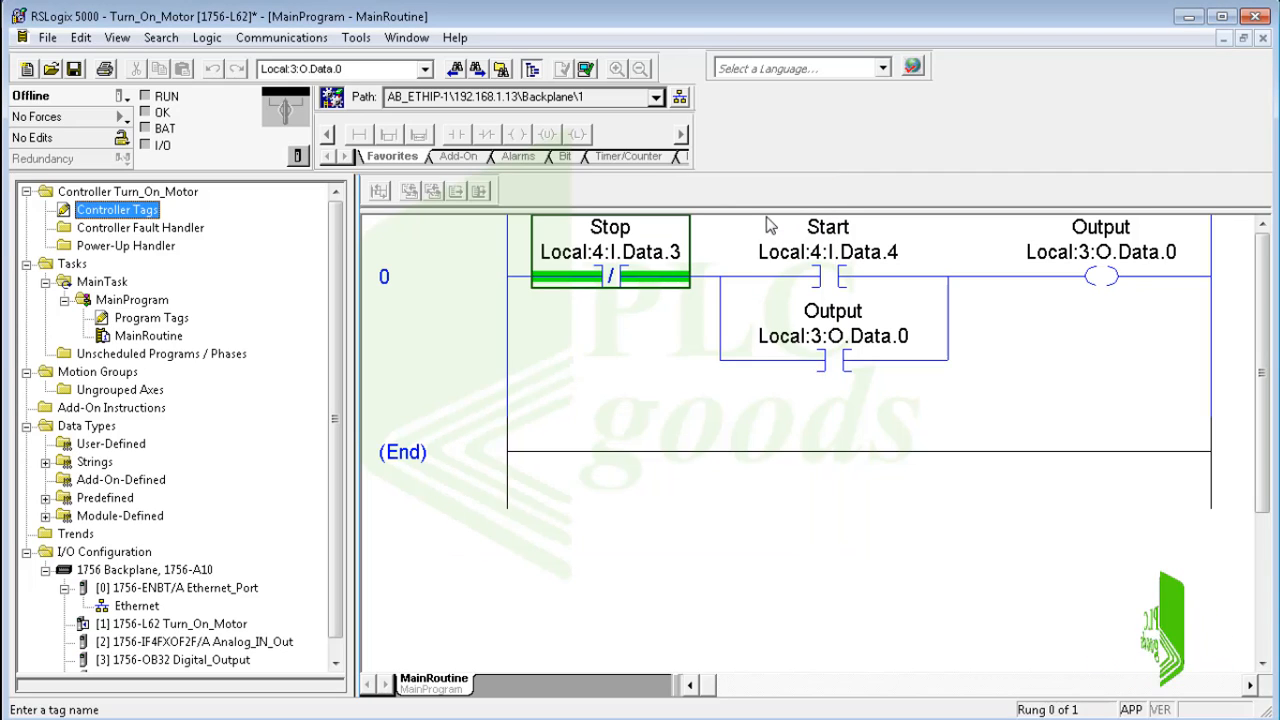
Open the controller tags for editing and expand the FactoryIO tag into its individual bits.
{"action": "double_click", "coordinate": [118, 210]}
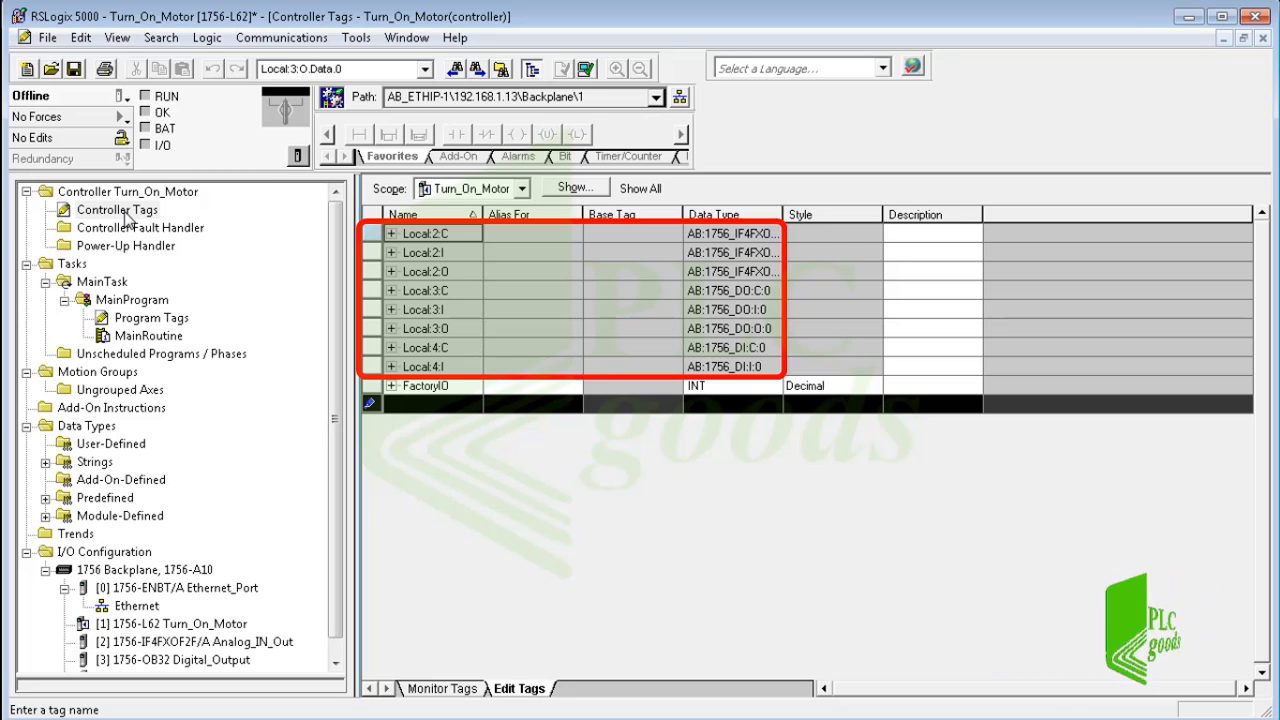
{"action": "left_click", "coordinate": [412, 388]}
{"action": "left_click", "coordinate": [391, 386]}
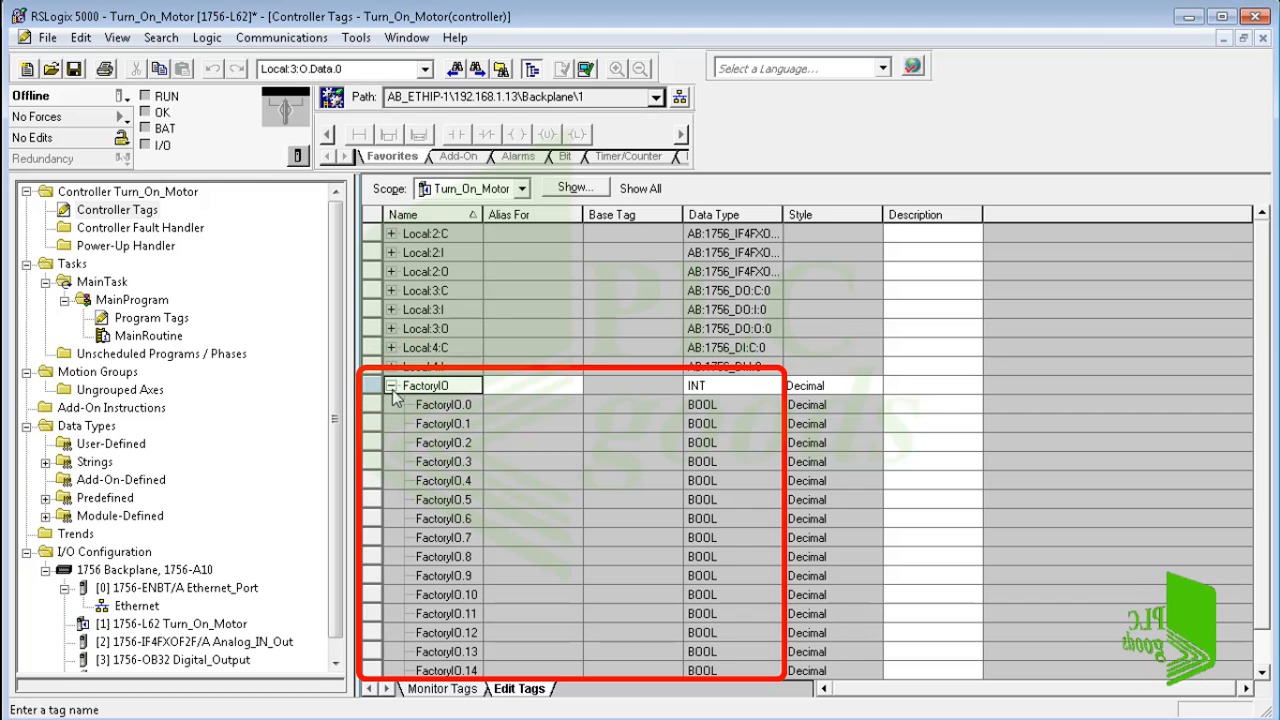
{"action": "scroll", "coordinate": [465, 415], "scroll_direction": "down", "scroll_amount": 2}
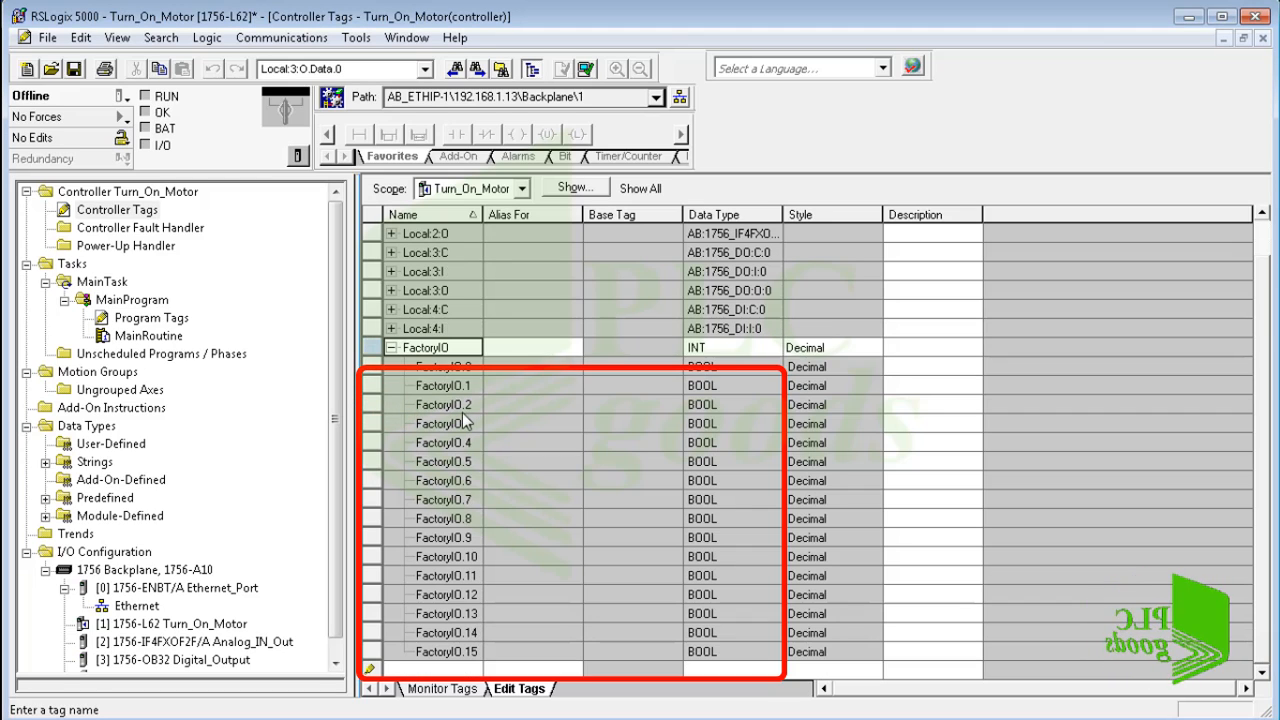
{"action": "scroll", "coordinate": [463, 419], "scroll_direction": "up", "scroll_amount": 2}
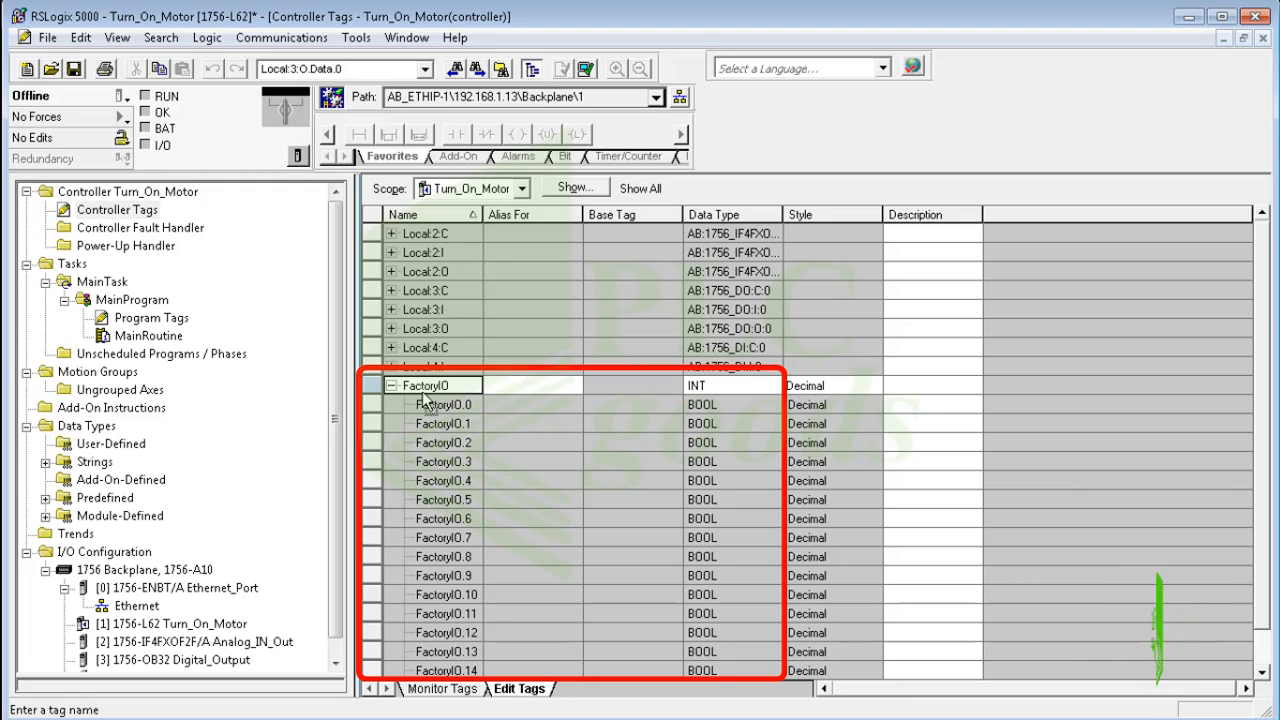
Enter the description Stop2 for bit FactoryIO.0 and Start2 for bit FactoryIO.1.
{"action": "left_click", "coordinate": [890, 402]}
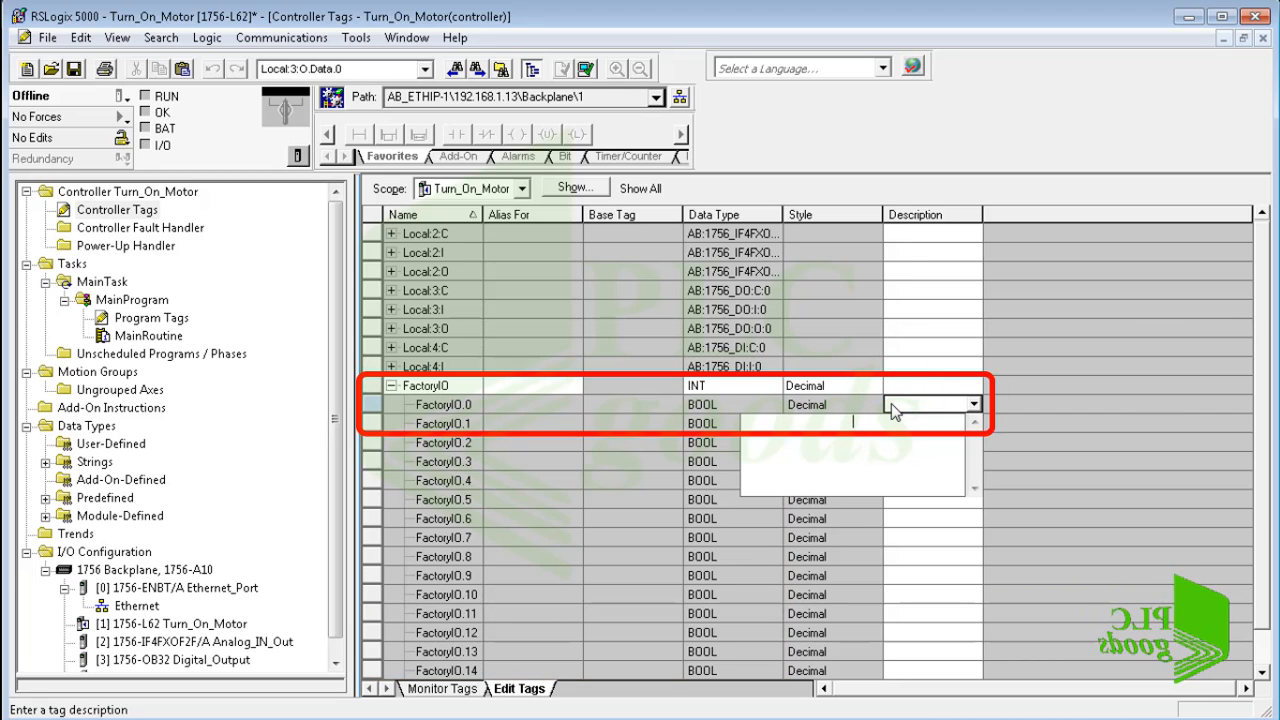
{"action": "type", "text": "Stop"}
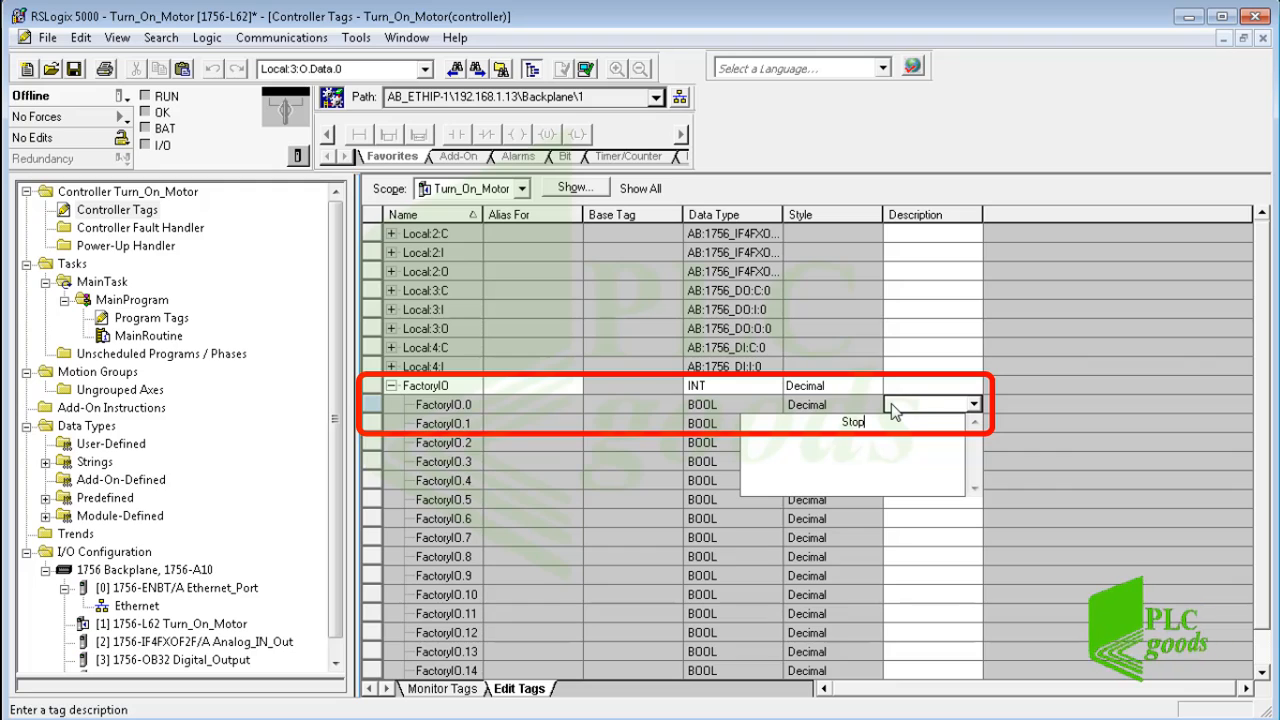
{"action": "type", "text": "2"}
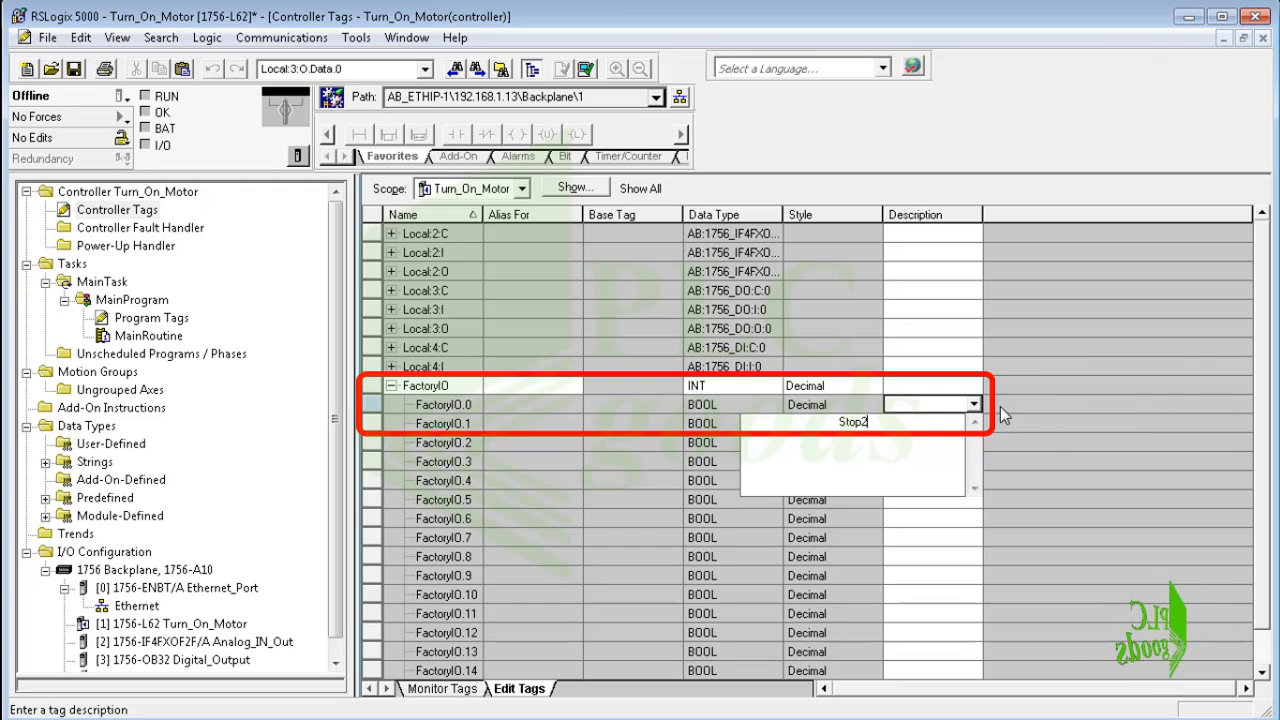
{"action": "key", "text": "Return"}
{"action": "left_click", "coordinate": [910, 423]}
{"action": "type", "text": "Start2"}
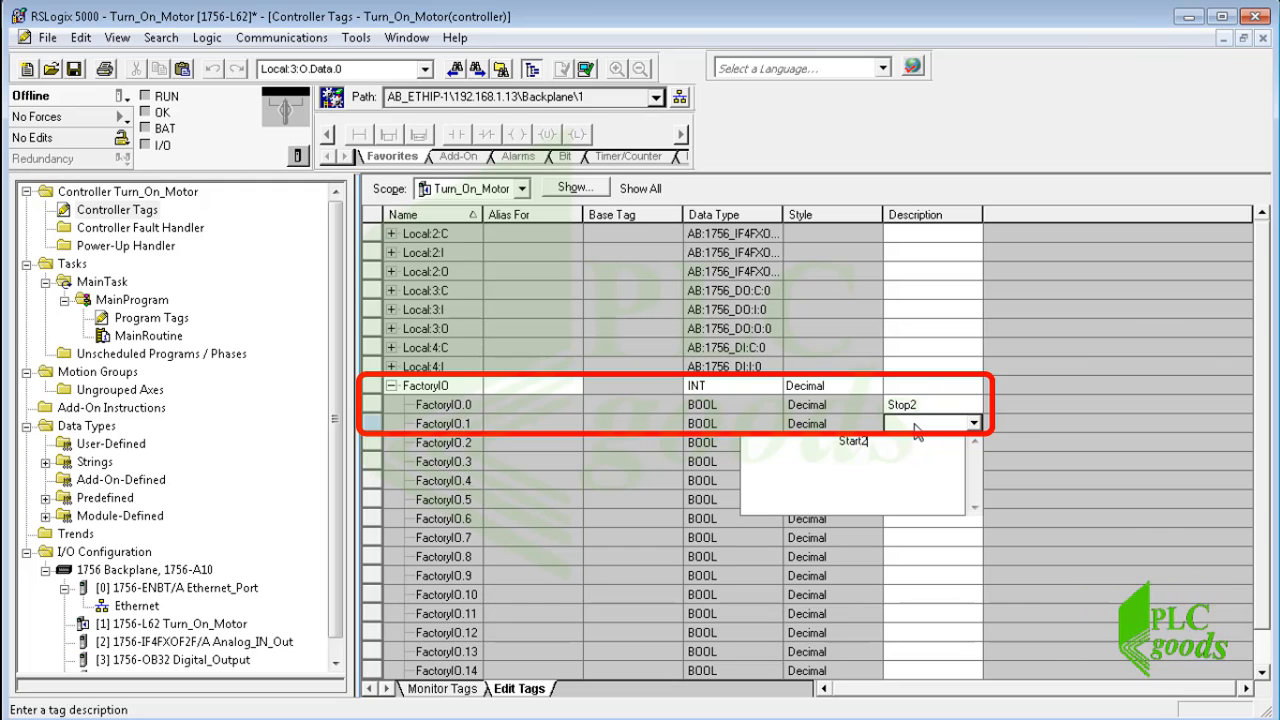
{"action": "key", "text": "Return"}
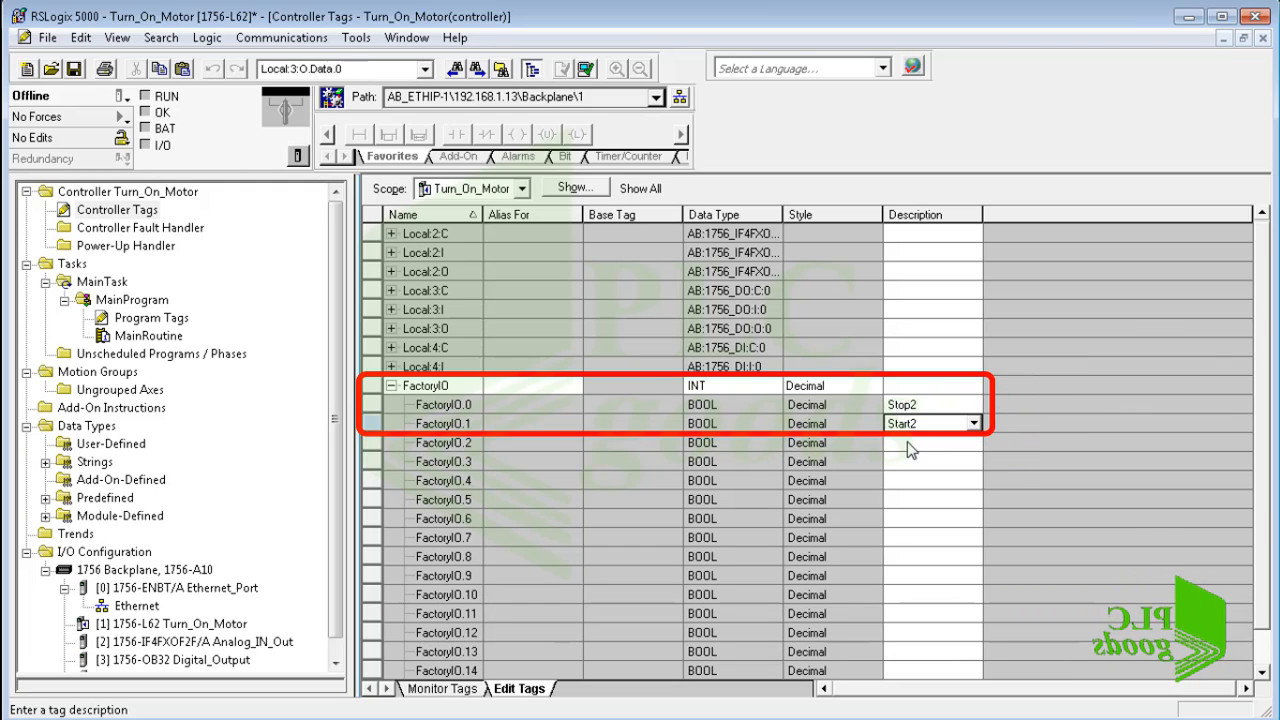
In MainRoutine, insert an Examine Off contact after the Stop contact in rung 0 and assign FactoryIO.0 to it.
{"action": "double_click", "coordinate": [140, 336]}
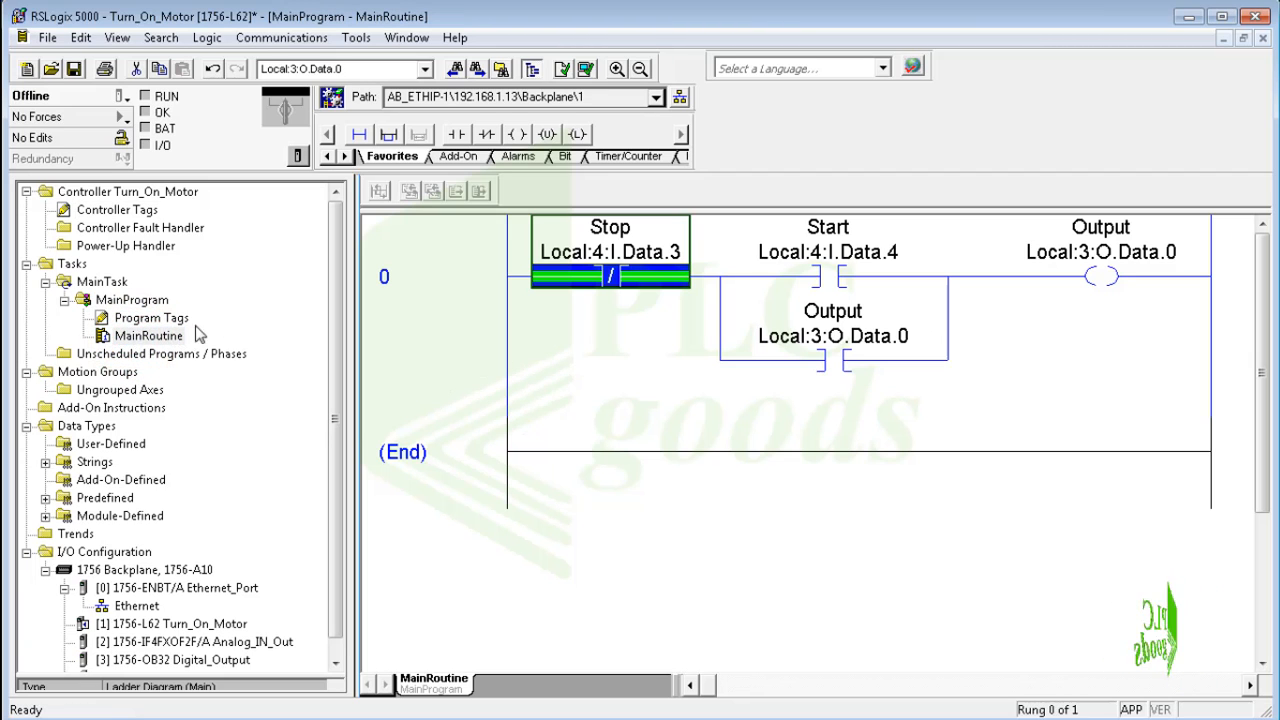
{"action": "left_click", "coordinate": [487, 135]}
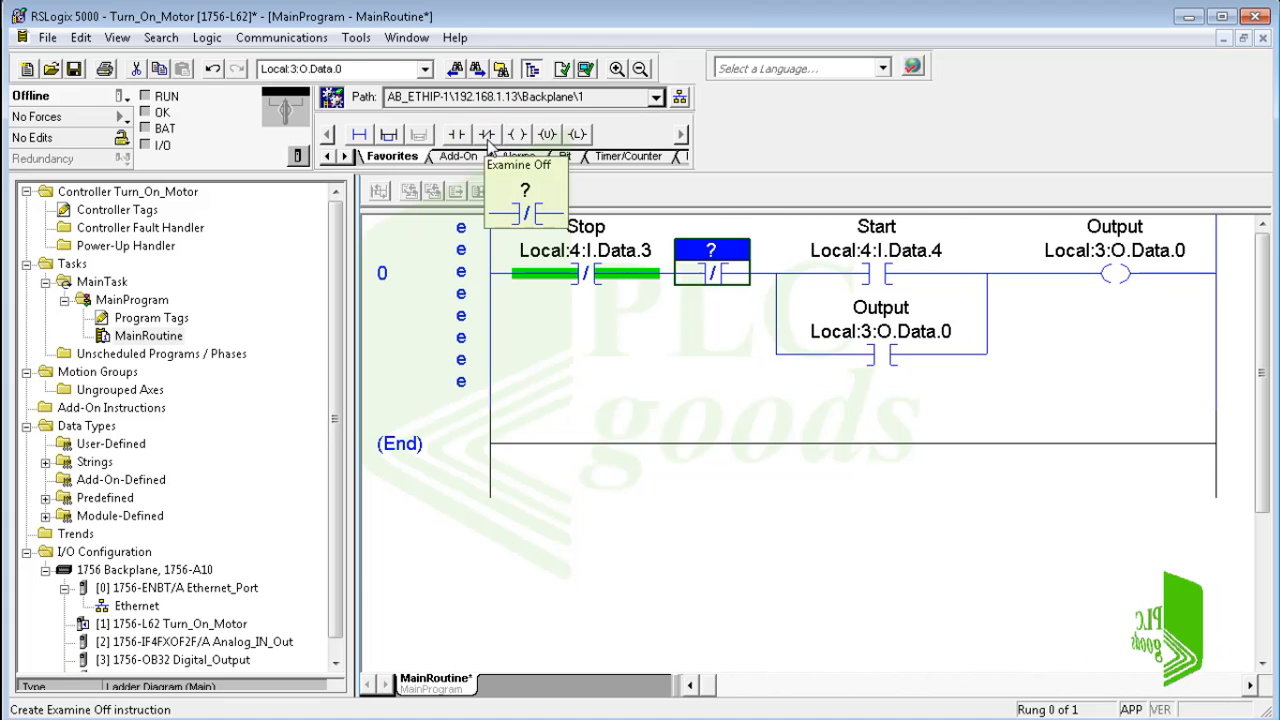
{"action": "double_click", "coordinate": [716, 256]}
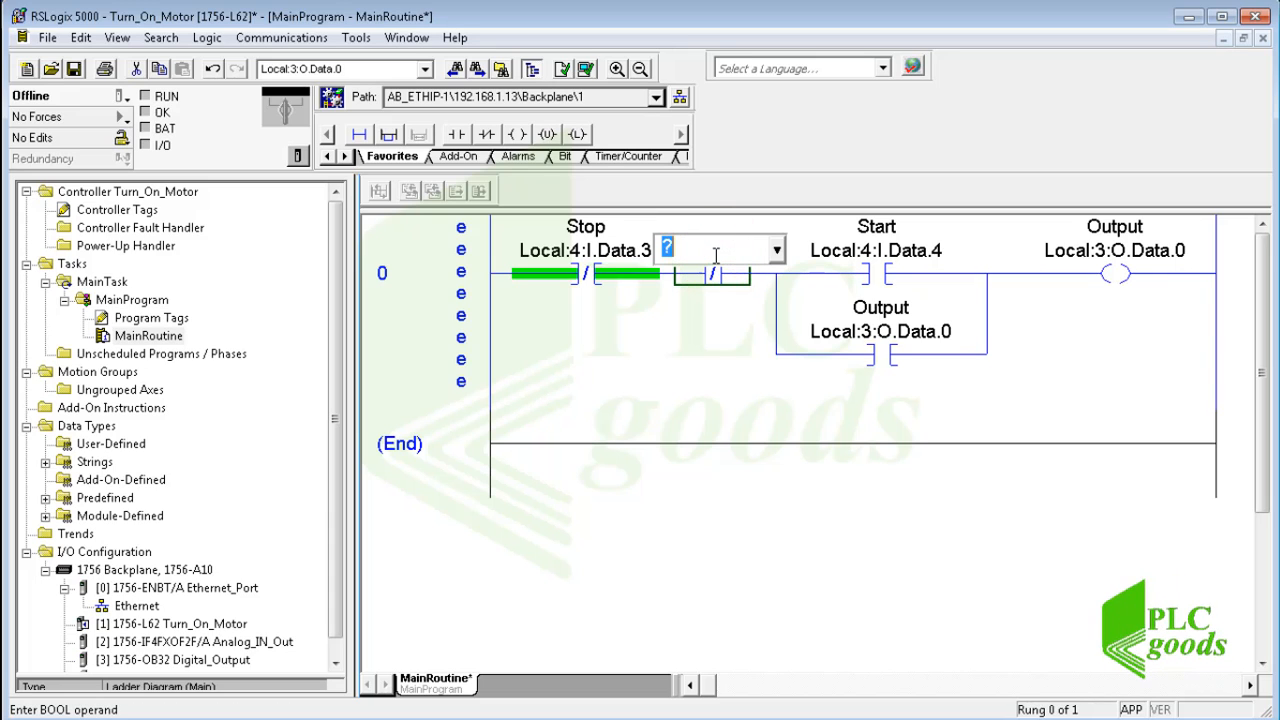
{"action": "type", "text": "FactoryIO"}
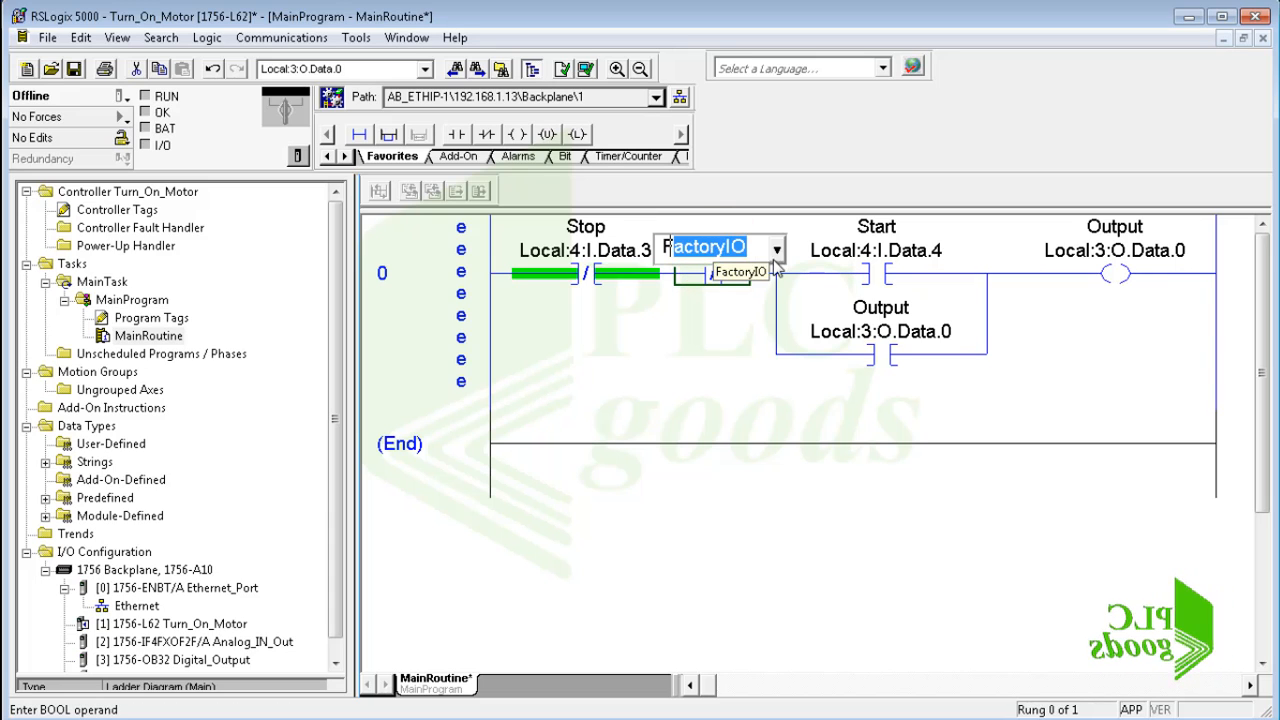
{"action": "left_click", "coordinate": [776, 250]}
{"action": "left_click", "coordinate": [789, 300]}
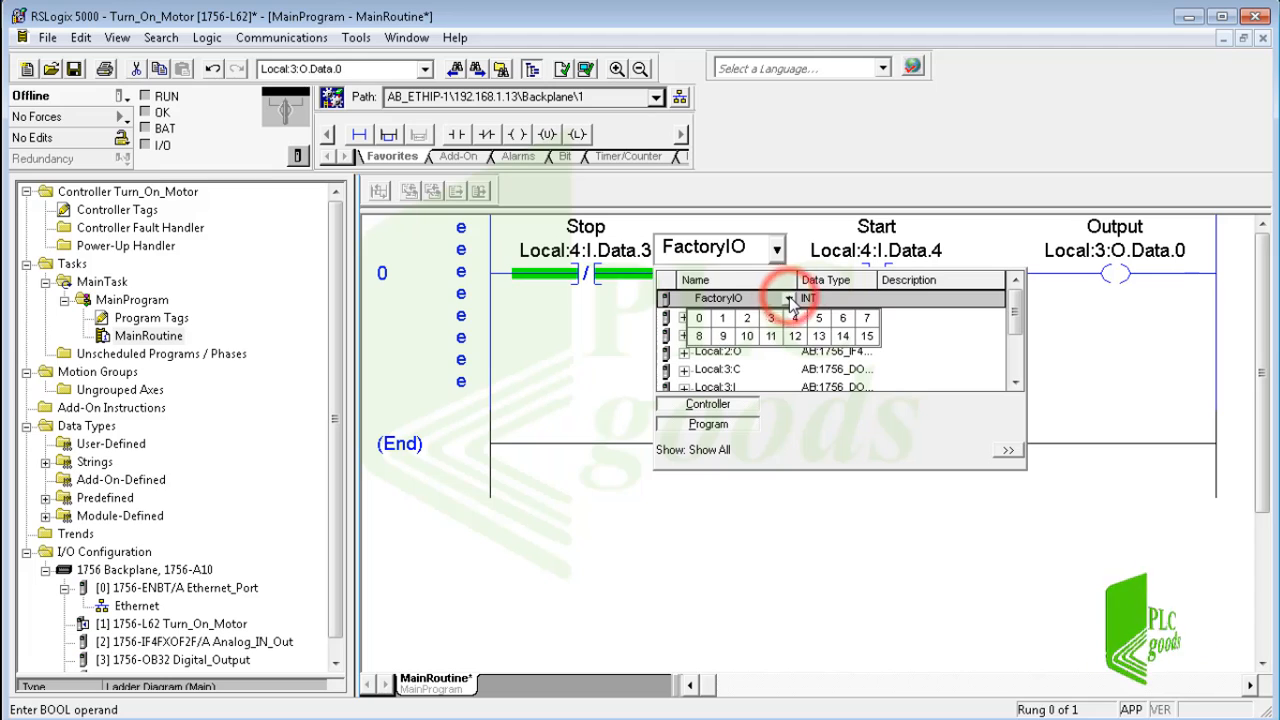
{"action": "left_click", "coordinate": [700, 320]}
{"action": "key", "text": "Return"}
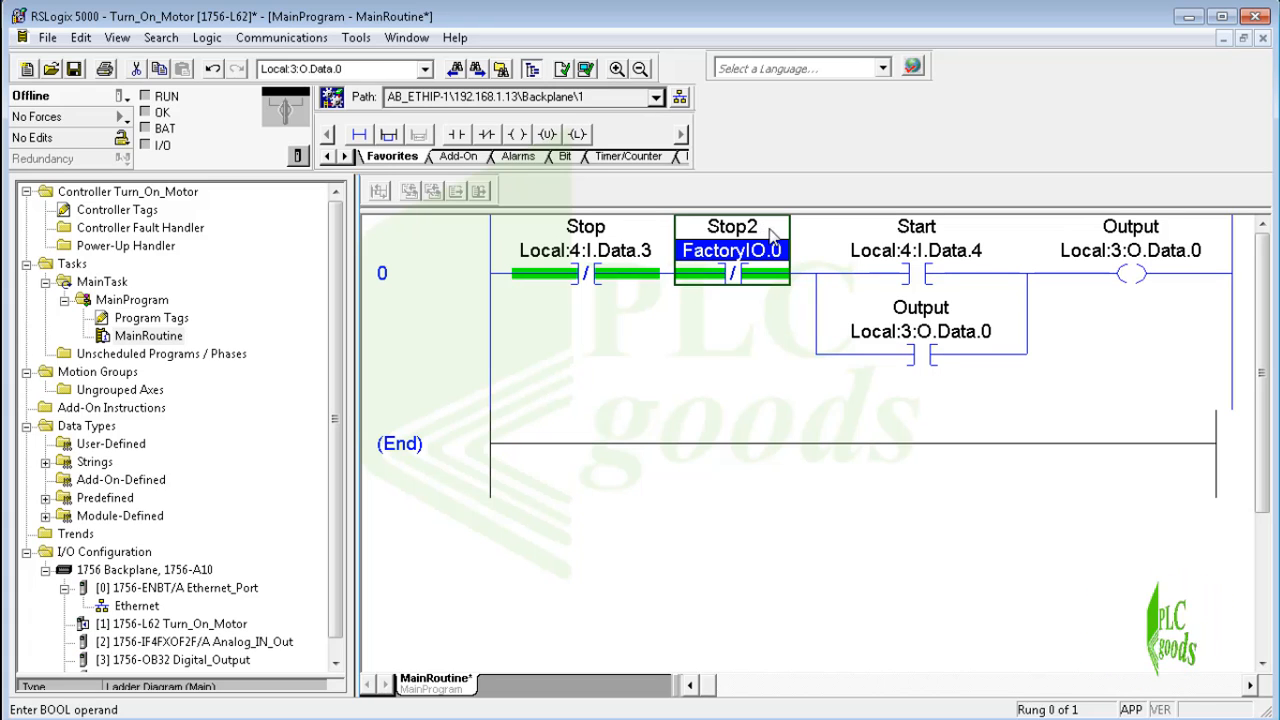
Add a branch beside the Start contact in rung 0 and extend it so that it runs parallel to Start.
{"action": "left_click", "coordinate": [838, 280]}
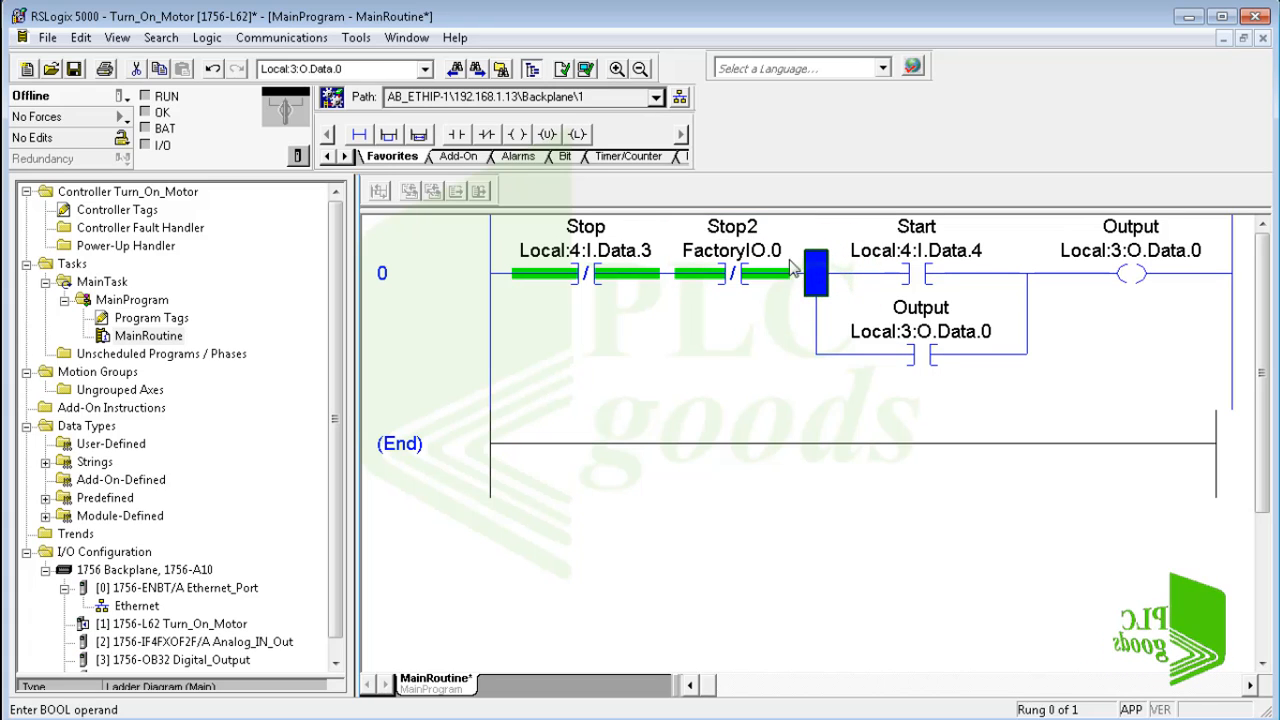
{"action": "left_click", "coordinate": [397, 136]}
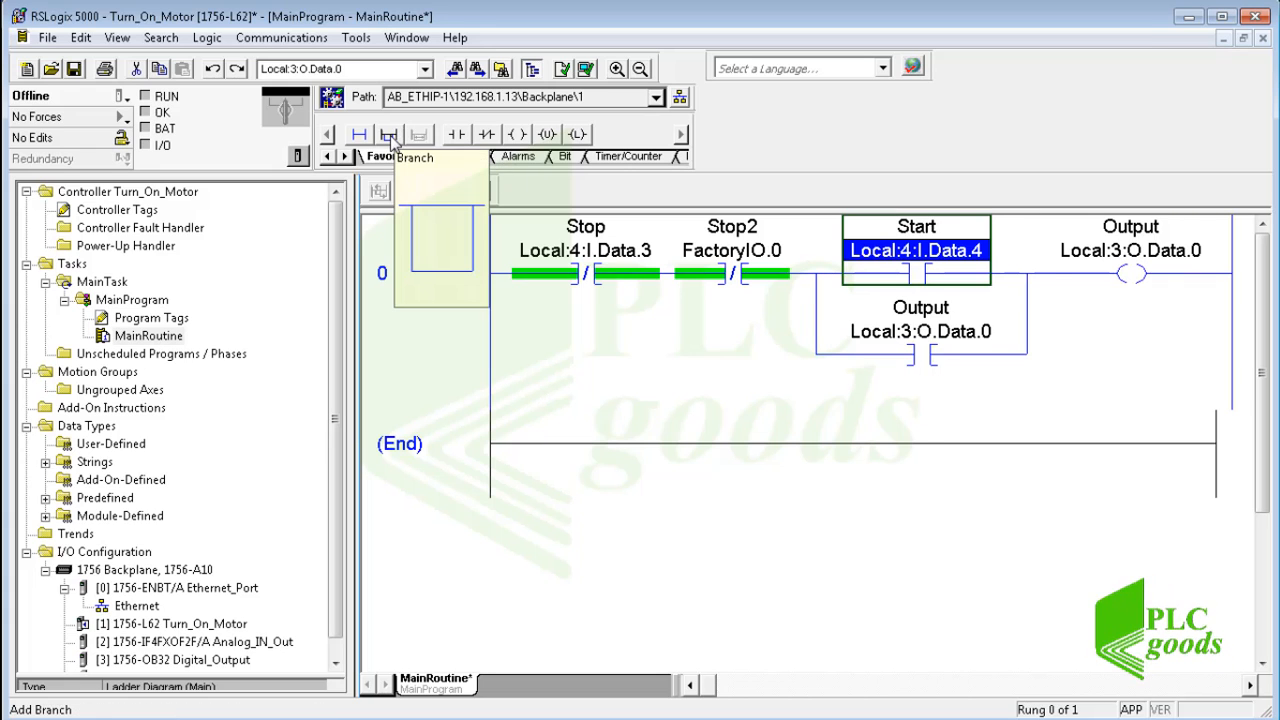
{"action": "scroll", "coordinate": [395, 144], "scroll_direction": "down", "scroll_amount": 4}
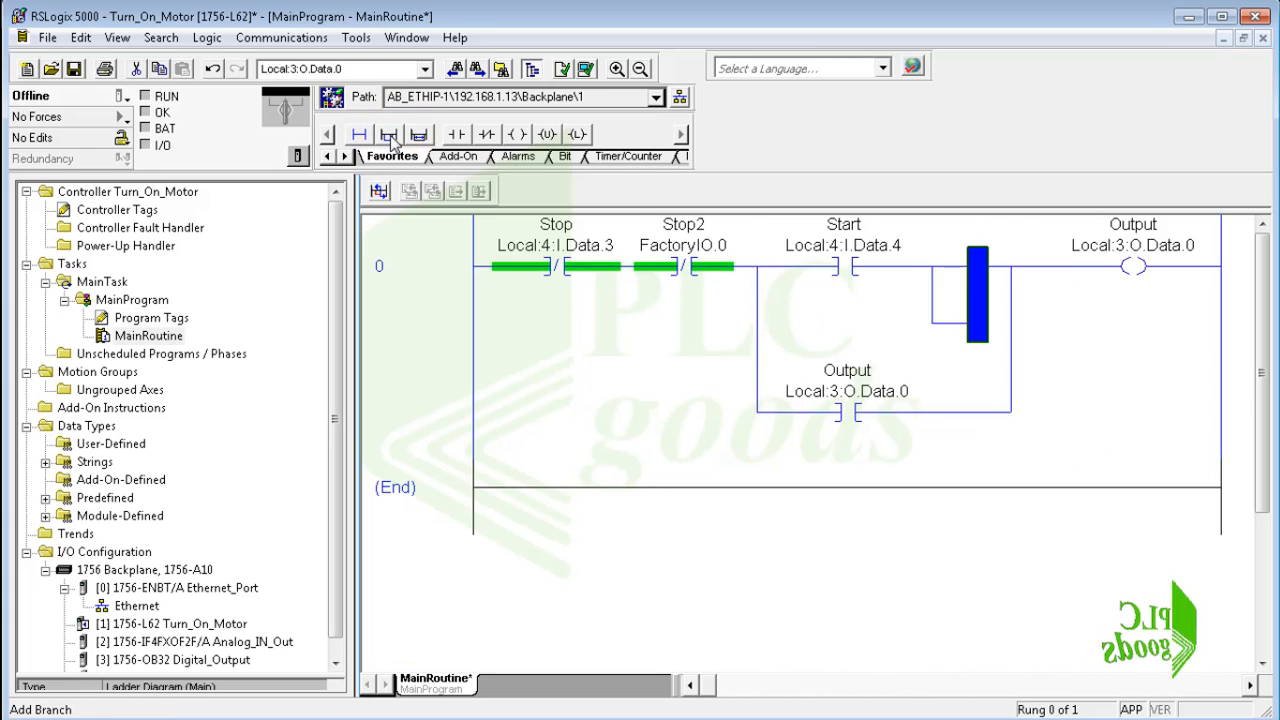
{"action": "scroll", "coordinate": [395, 144], "scroll_direction": "up", "scroll_amount": 2}
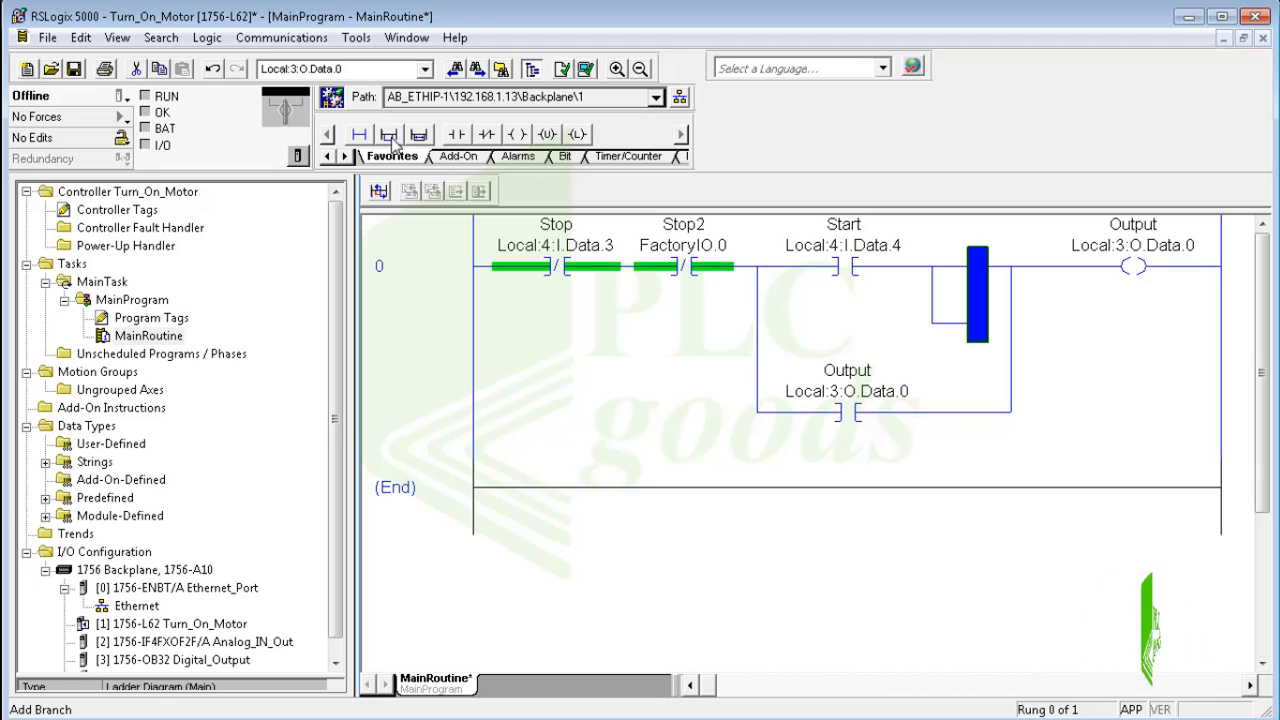
{"action": "left_click", "coordinate": [932, 280]}
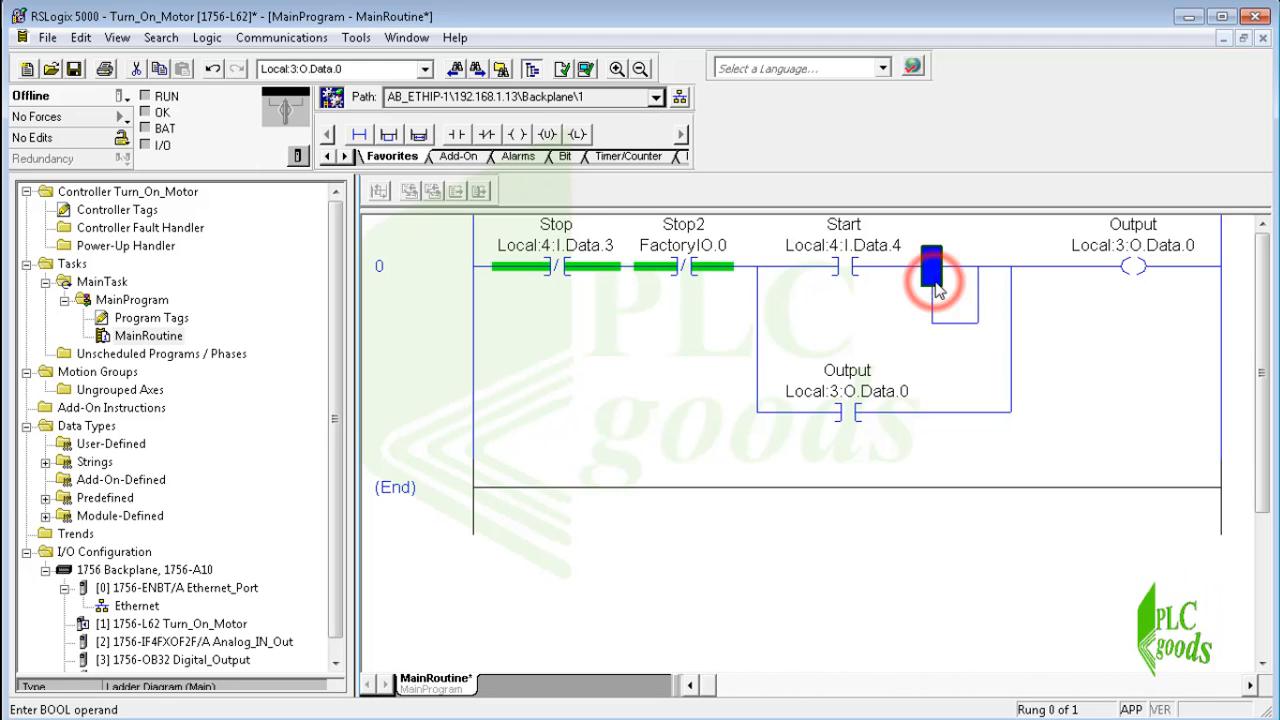
{"action": "left_click_drag", "start_coordinate": [836, 266], "coordinate": [955, 275]}
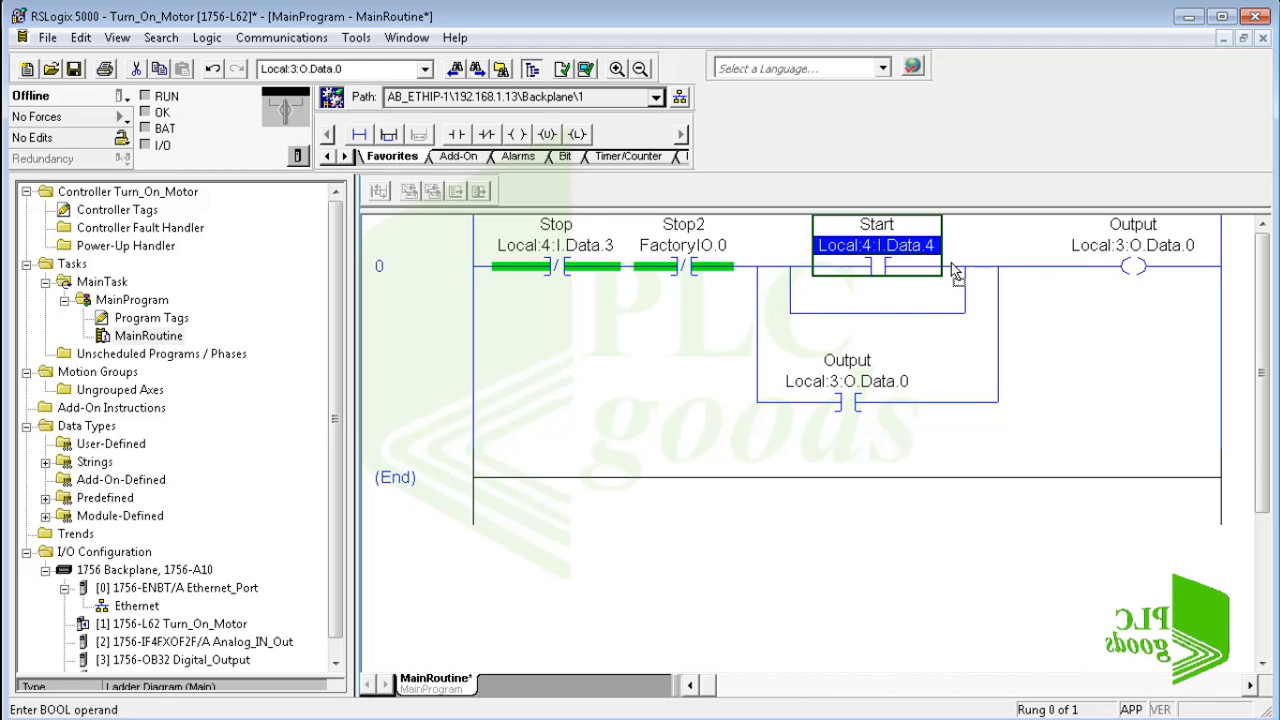
Insert an Examine On contact in the empty branch below Start and assign FactoryIO.1 to it.
{"action": "left_click", "coordinate": [790, 313]}
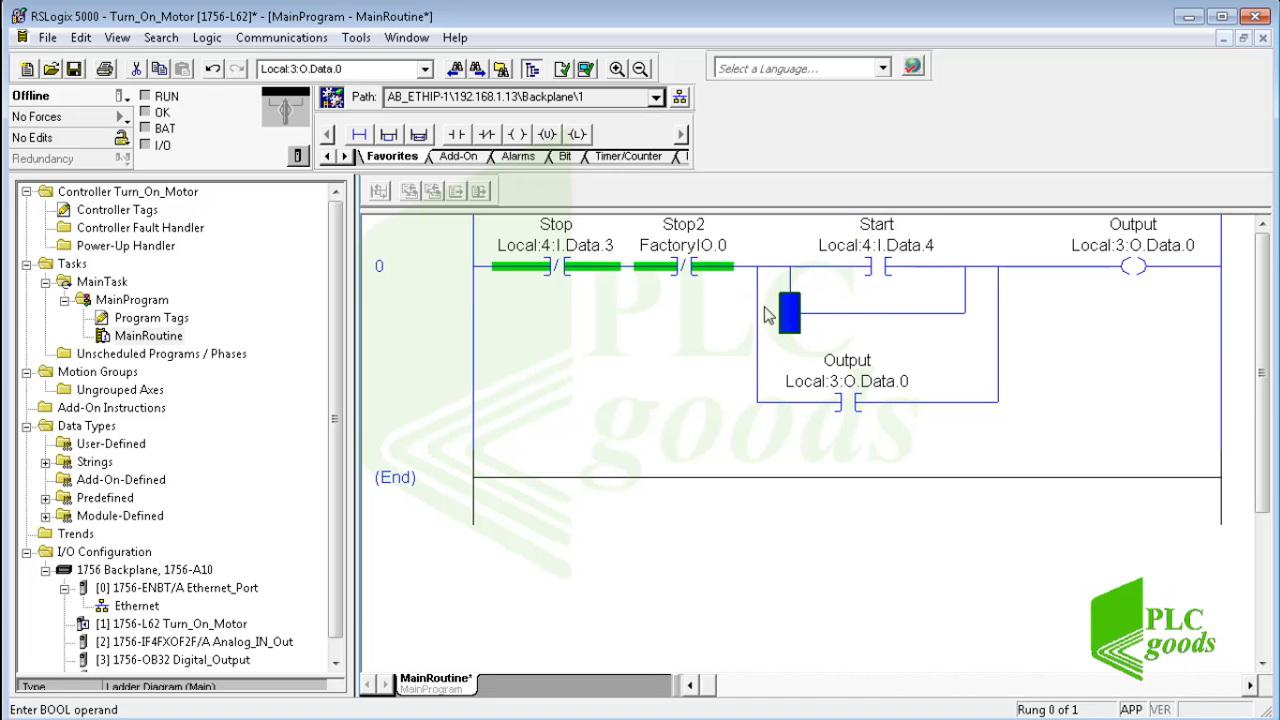
{"action": "left_click", "coordinate": [456, 134]}
{"action": "left_click", "coordinate": [845, 301]}
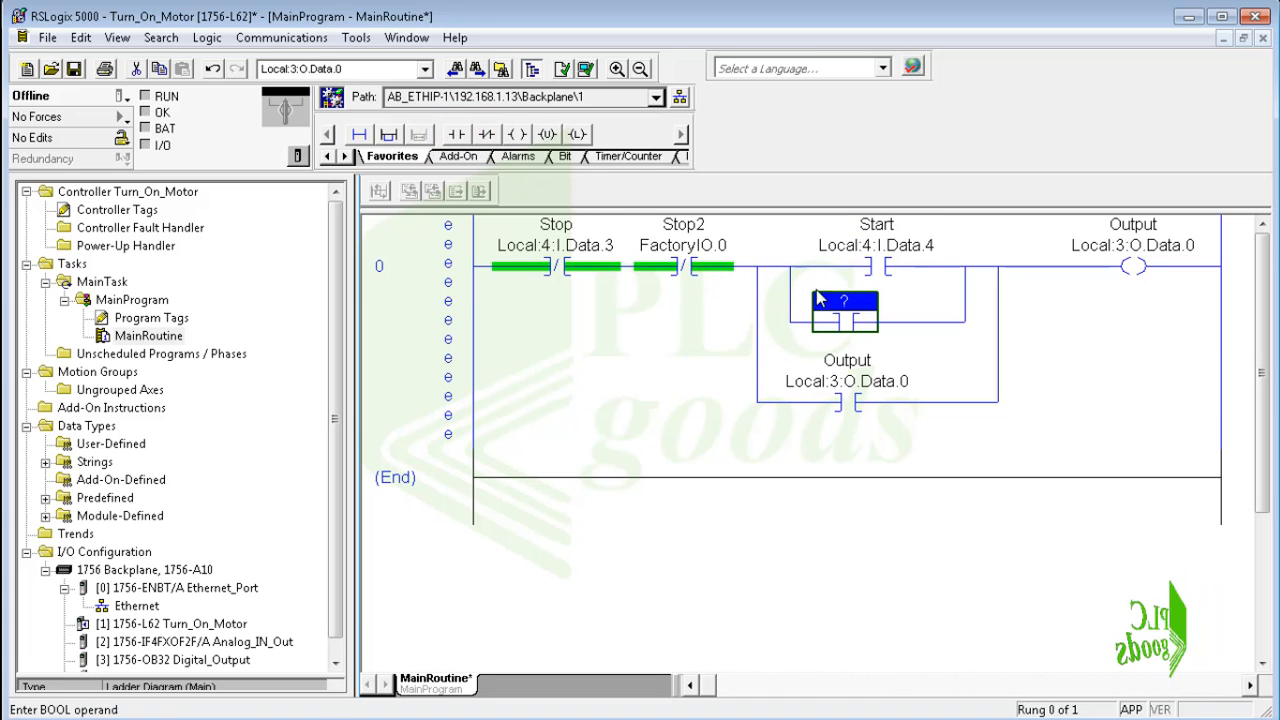
{"action": "type", "text": "F"}
{"action": "key", "text": "BackSpace"}
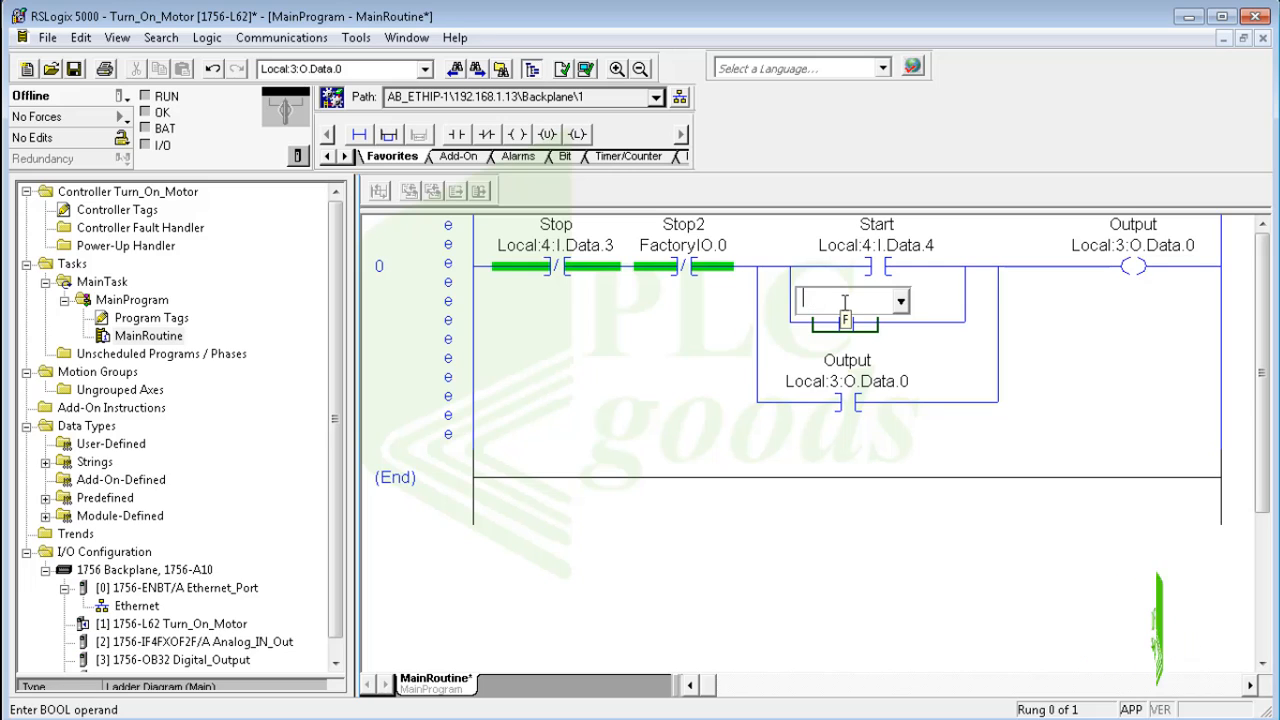
{"action": "type", "text": "factoryIO"}
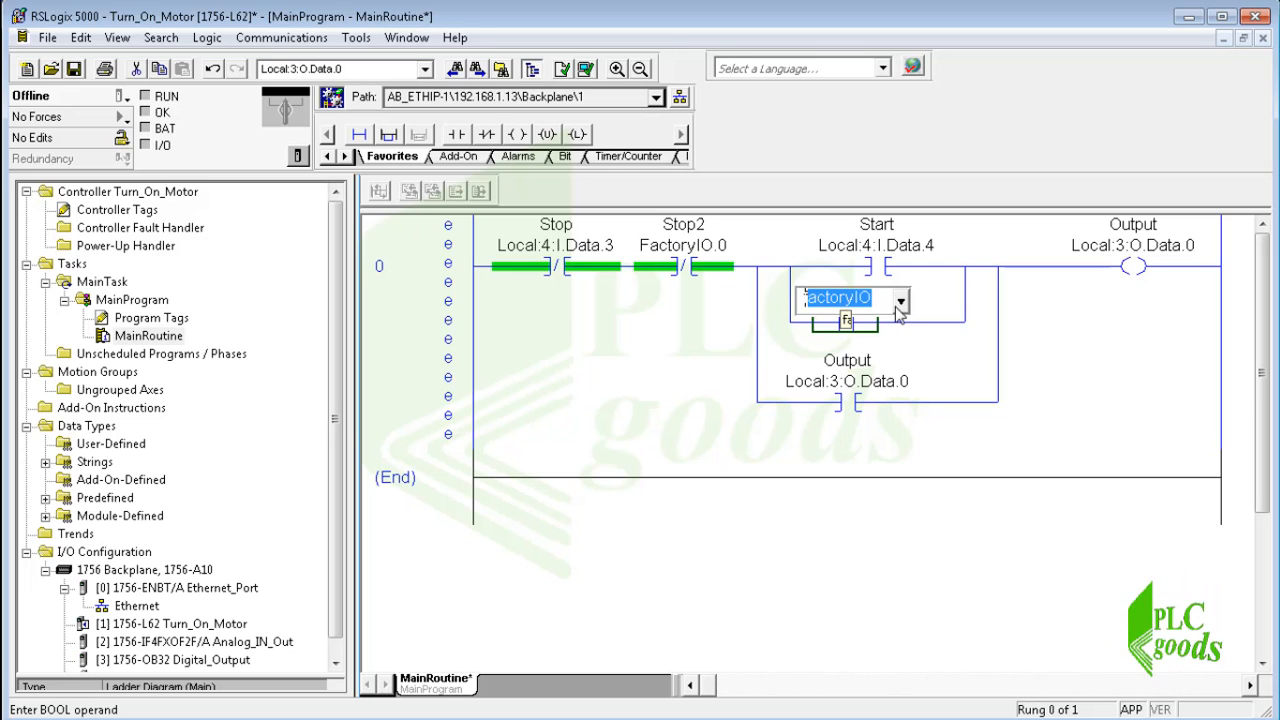
{"action": "left_click", "coordinate": [901, 303]}
{"action": "left_click", "coordinate": [930, 348]}
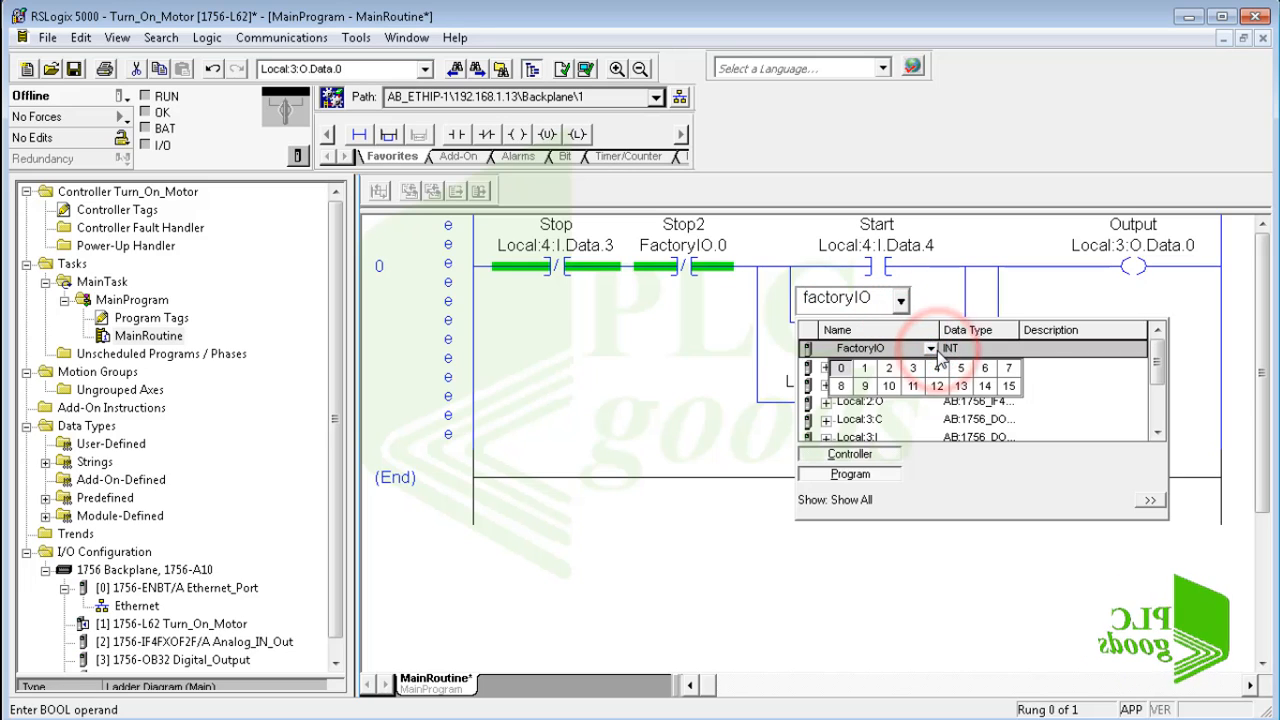
{"action": "left_click", "coordinate": [866, 378]}
{"action": "left_click", "coordinate": [920, 345]}
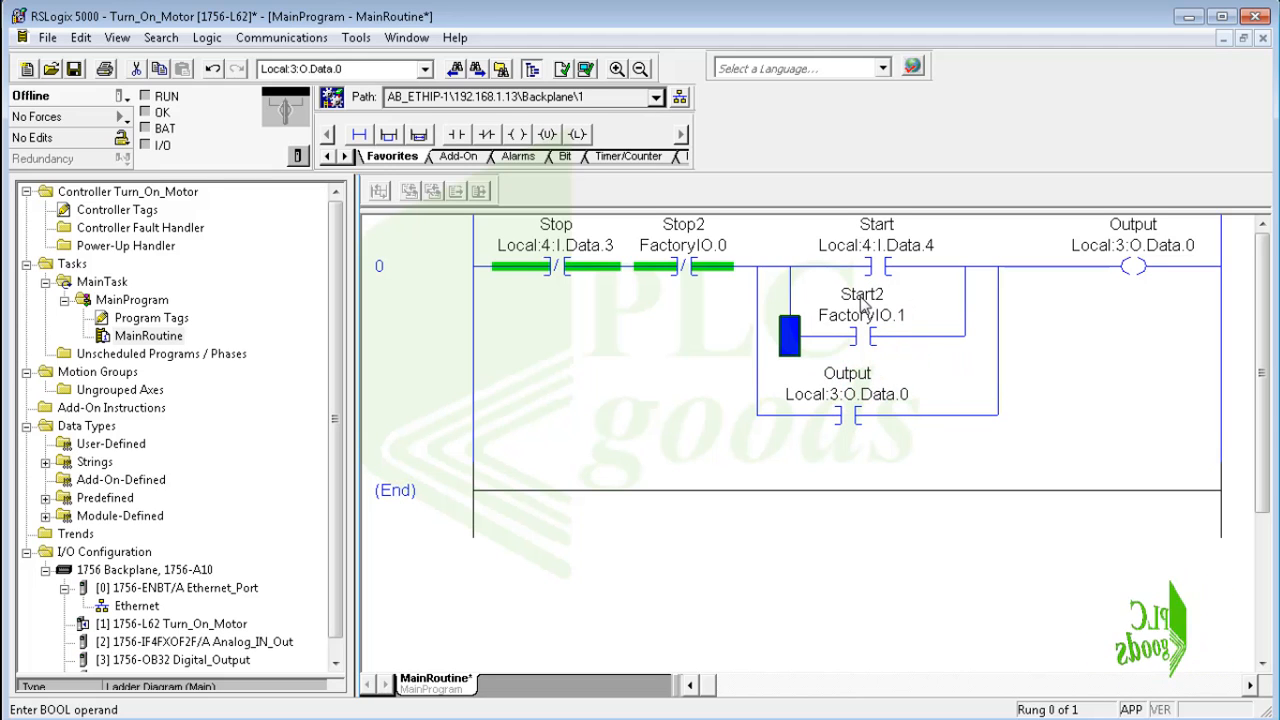
Verify the Turn_On_Motor project and download it to the connected controller, ending in Run mode.
{"action": "left_click", "coordinate": [586, 70]}
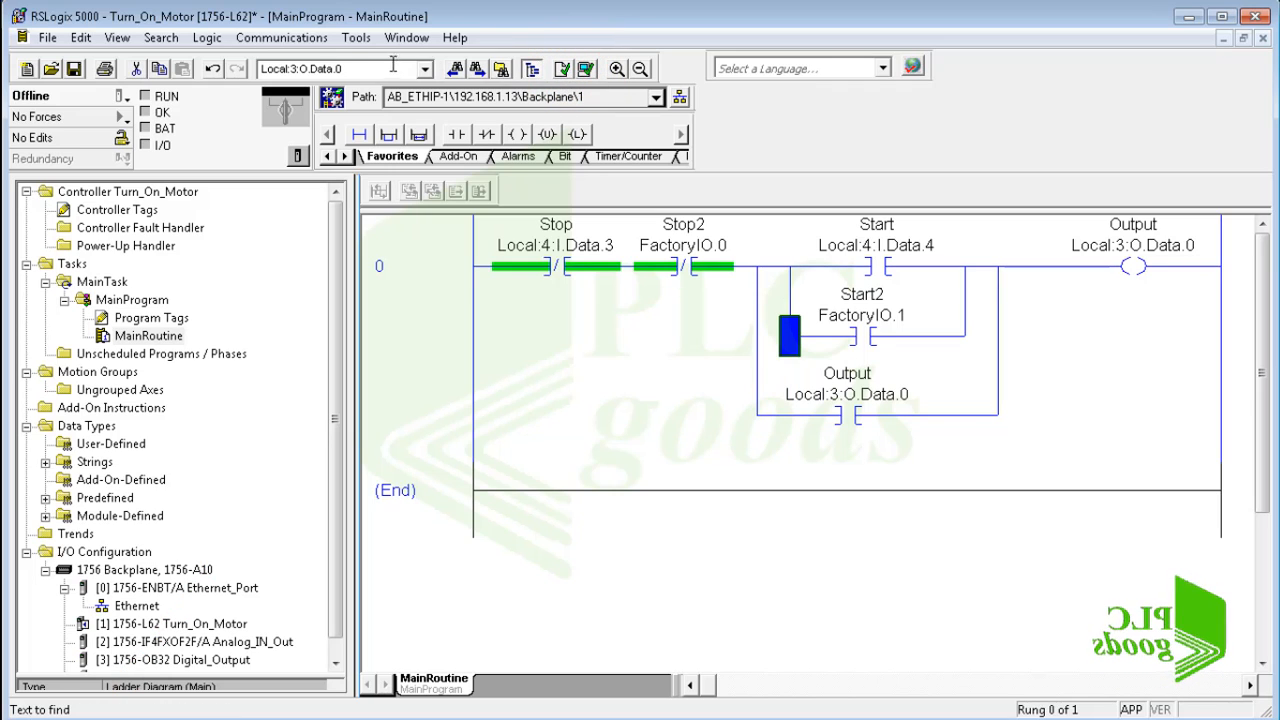
{"action": "left_click", "coordinate": [242, 40]}
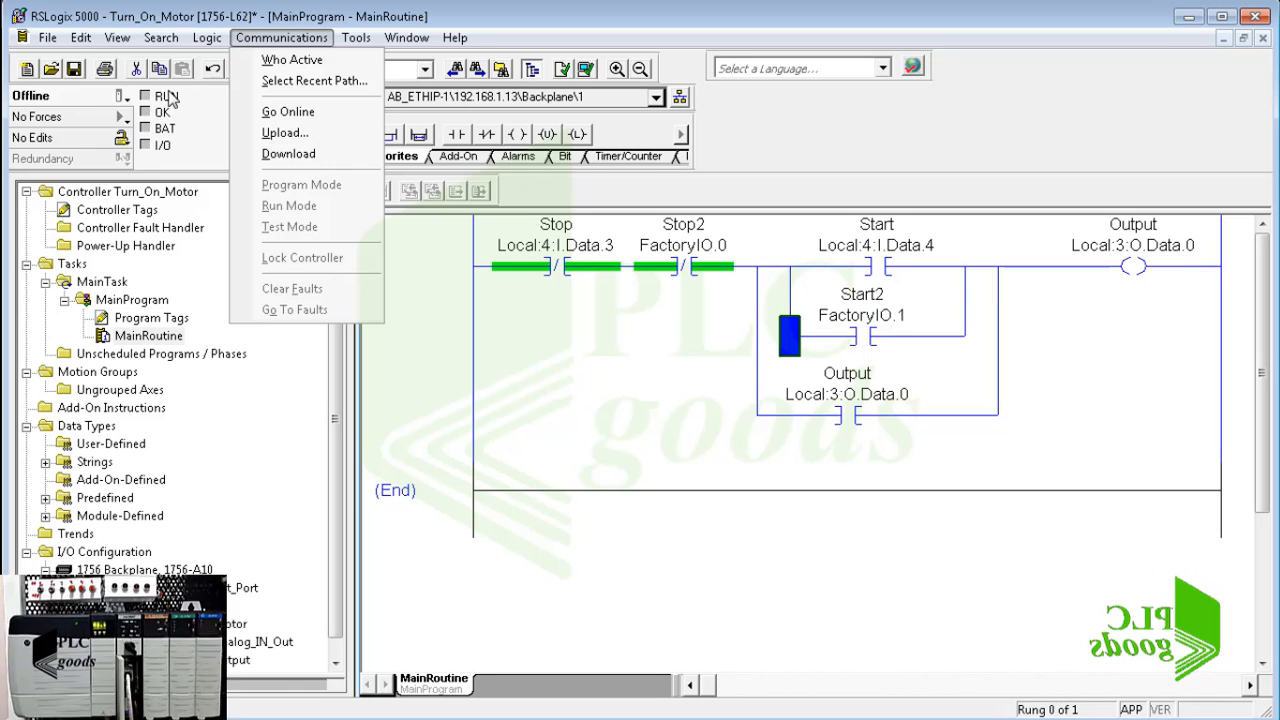
{"action": "left_click", "coordinate": [122, 96]}
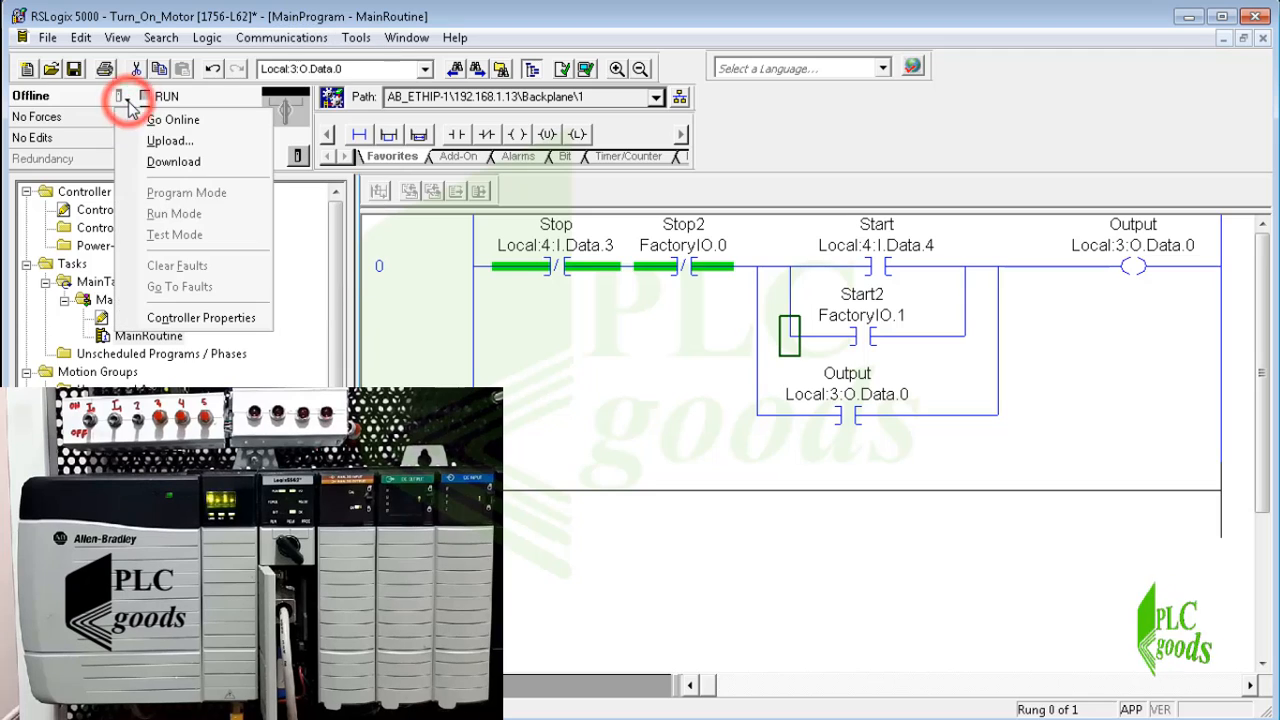
{"action": "left_click", "coordinate": [148, 160]}
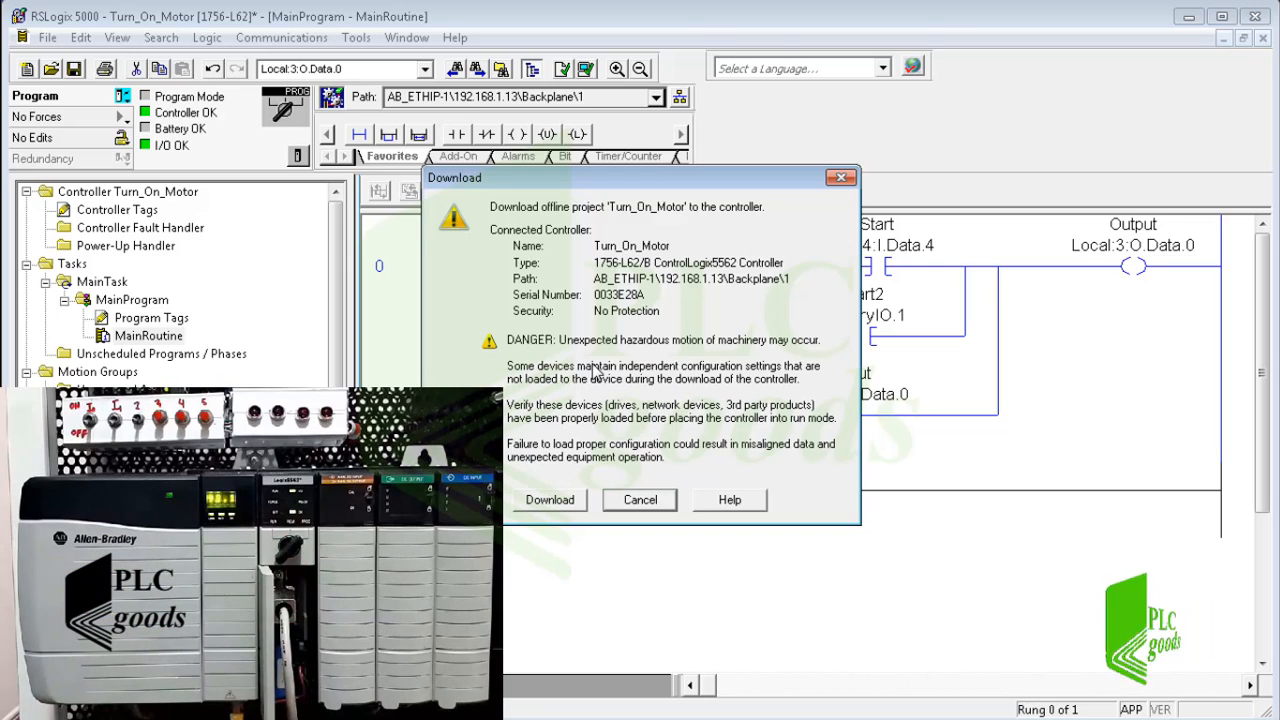
{"action": "left_click", "coordinate": [549, 500]}
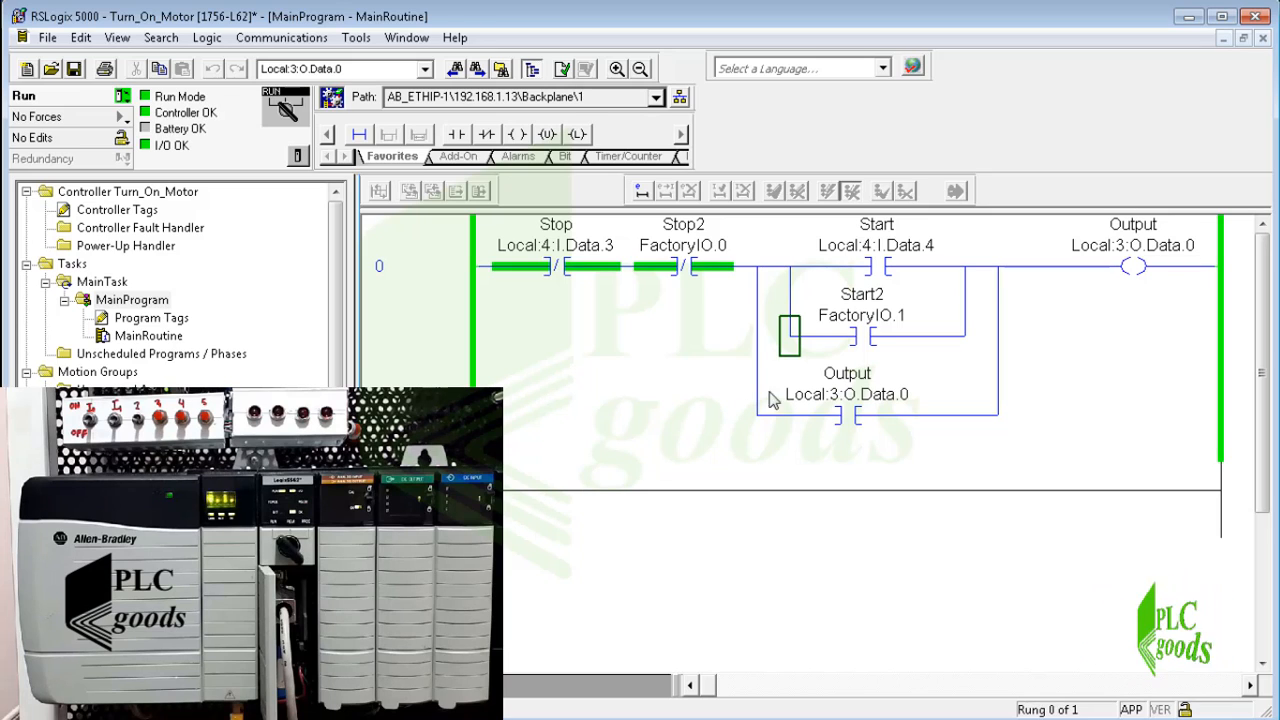
Test the online rung by toggling the Start2 bit FactoryIO.1 on and back off.
{"action": "left_click", "coordinate": [863, 337]}
{"action": "right_click", "coordinate": [868, 337]}
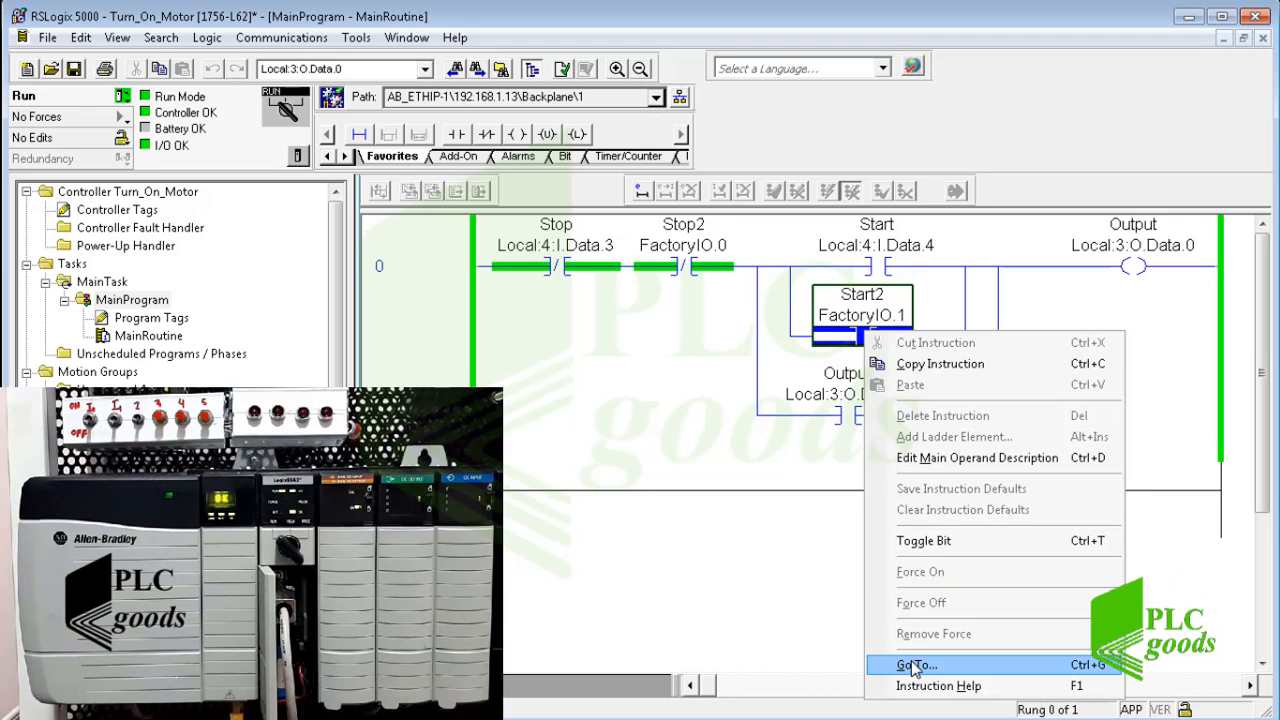
{"action": "left_click", "coordinate": [926, 541]}
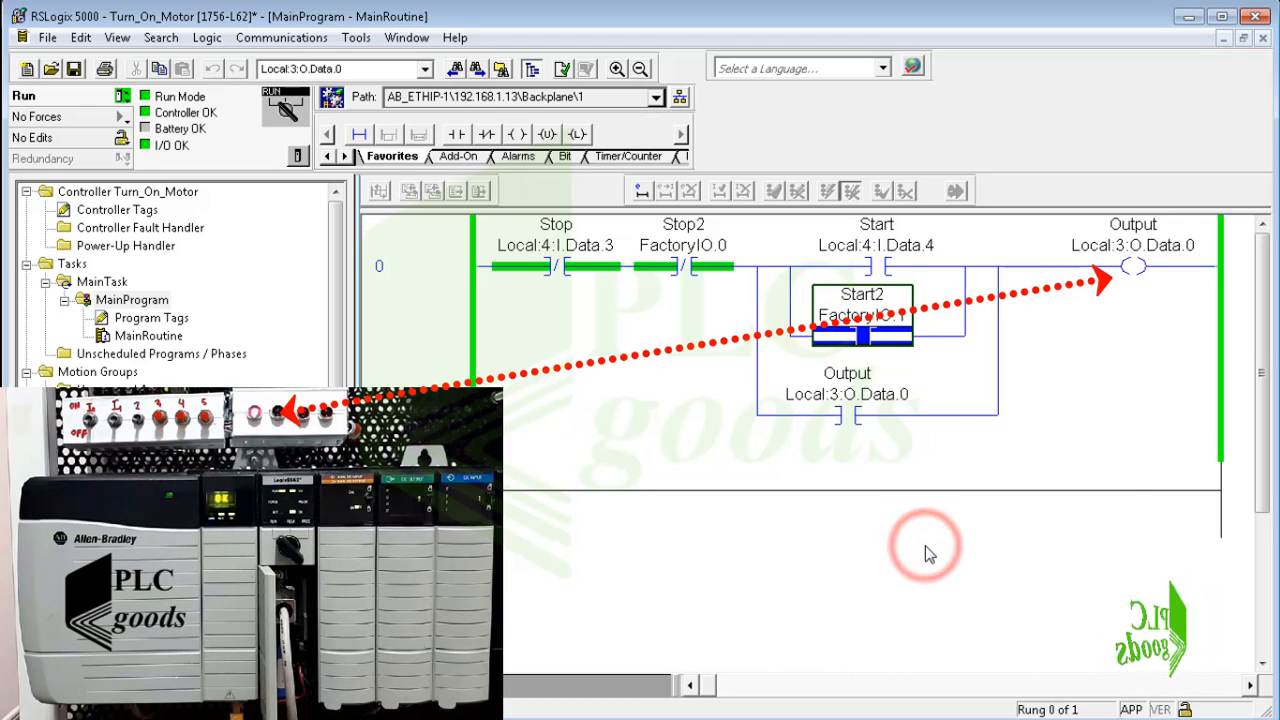
{"action": "right_click", "coordinate": [845, 333]}
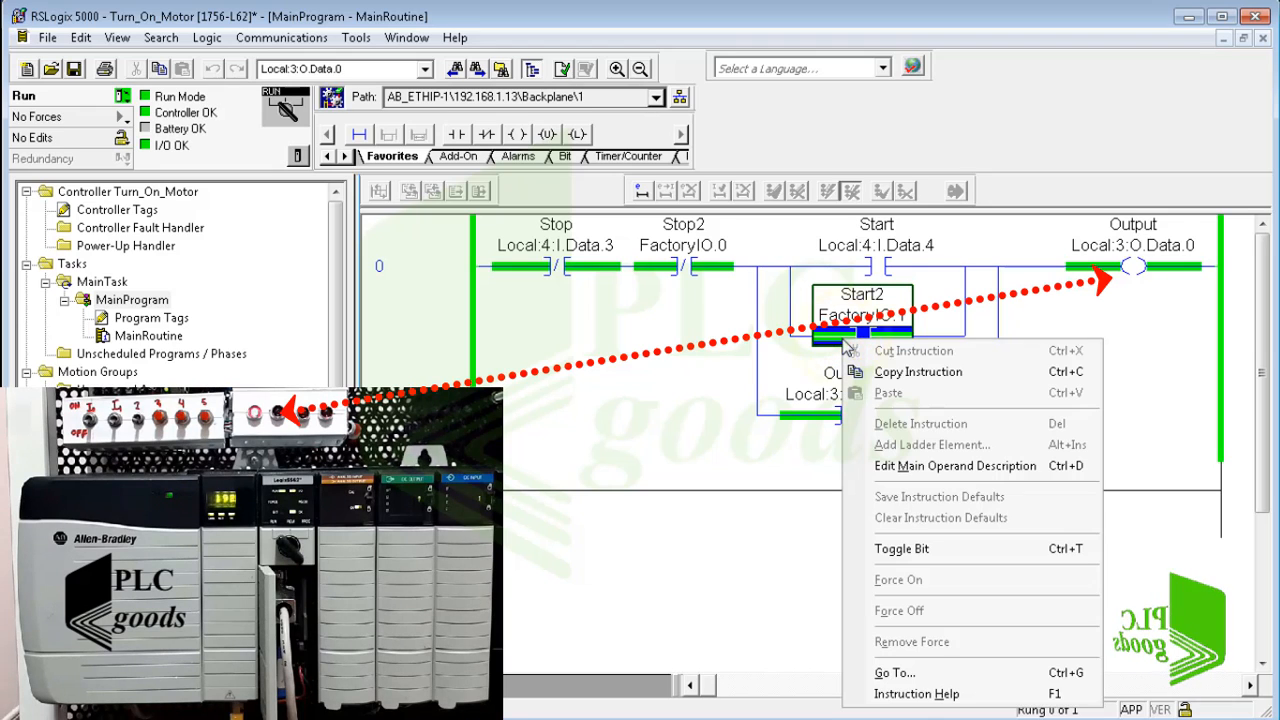
{"action": "left_click", "coordinate": [900, 549]}
Switch to Factory I/O and select Allen-Bradley Logix5000 as the scene's driver.
{"action": "key", "text": "alt+Tab"}
{"action": "key", "text": "alt+Tab"}
{"action": "key", "text": "alt+Tab"}
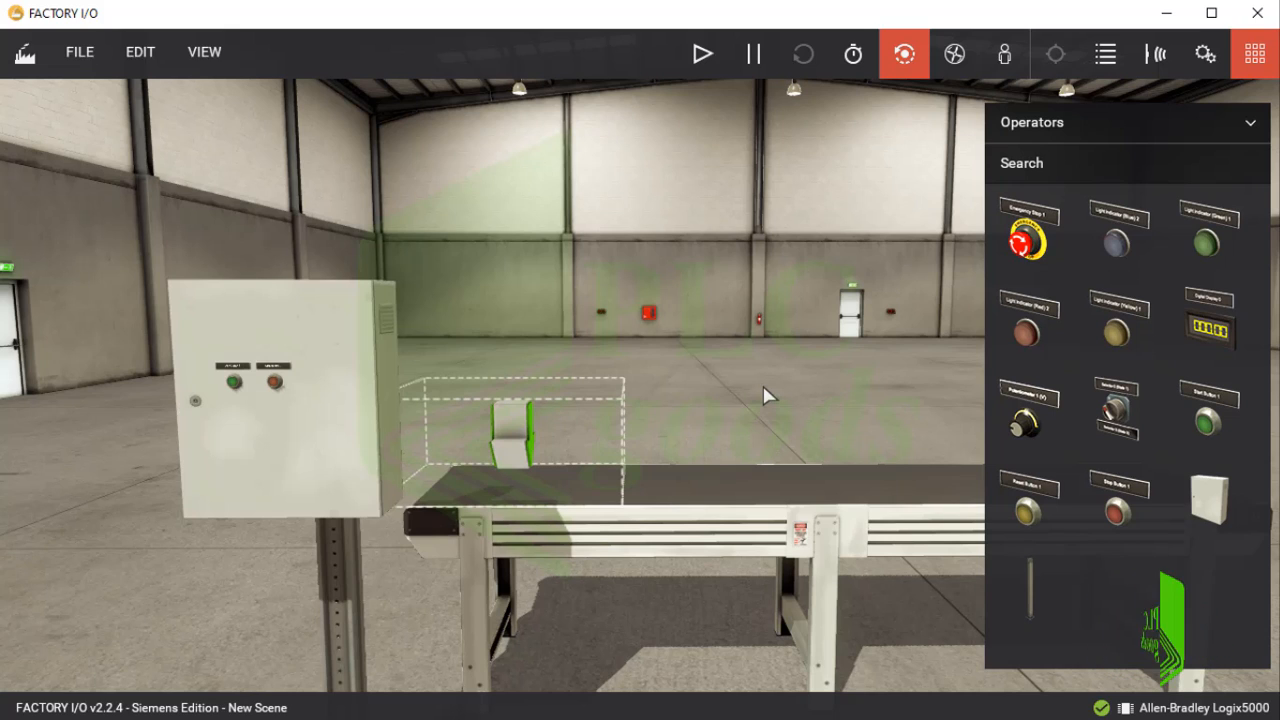
{"action": "left_click", "coordinate": [78, 58]}
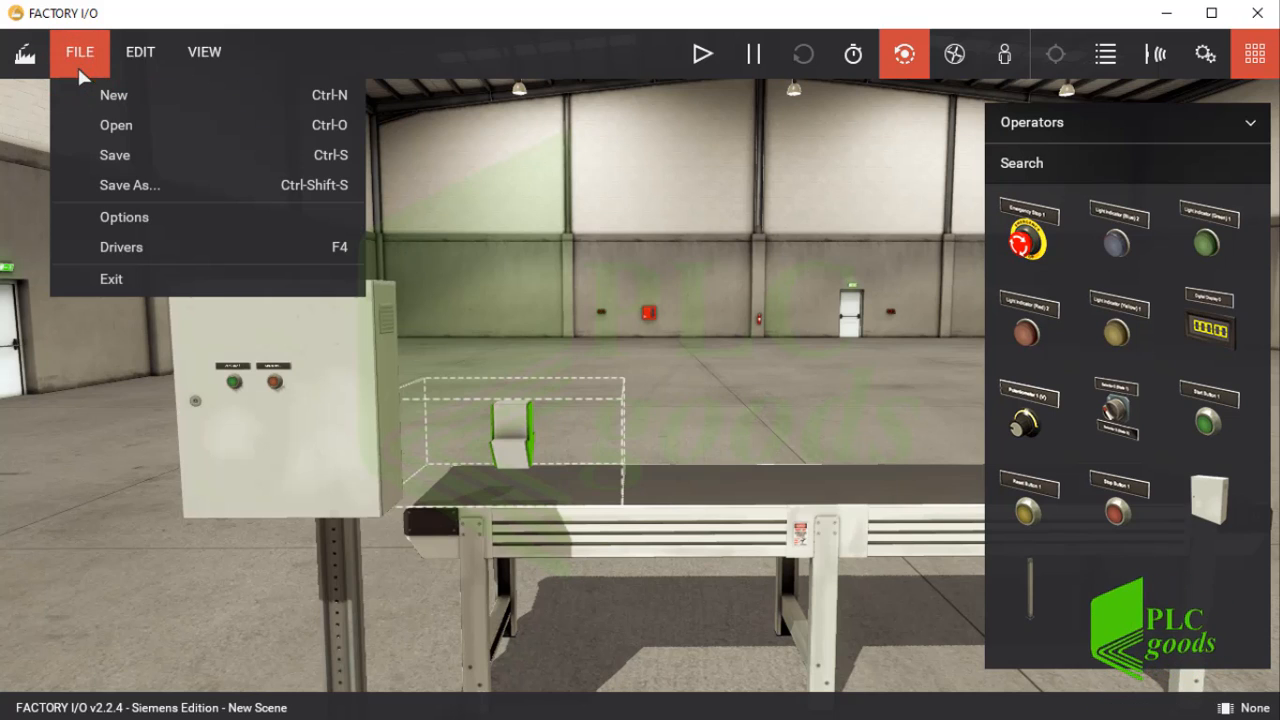
{"action": "left_click", "coordinate": [110, 248]}
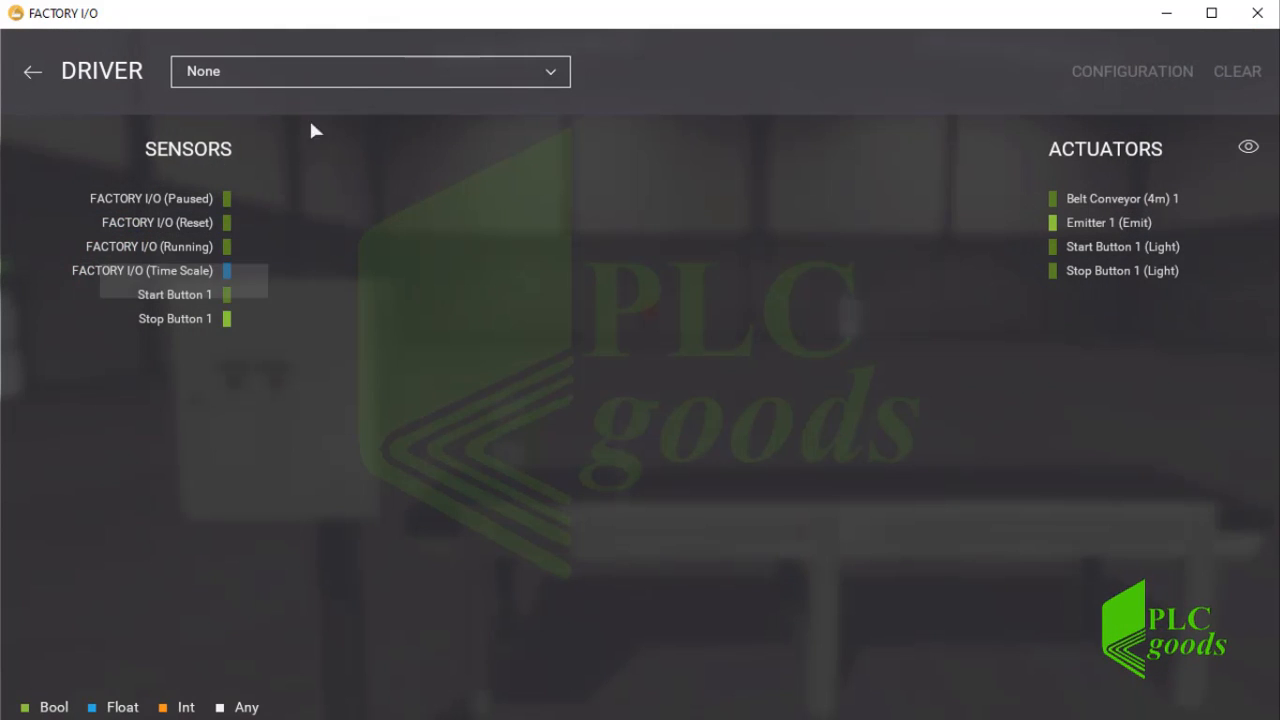
{"action": "left_click", "coordinate": [360, 73]}
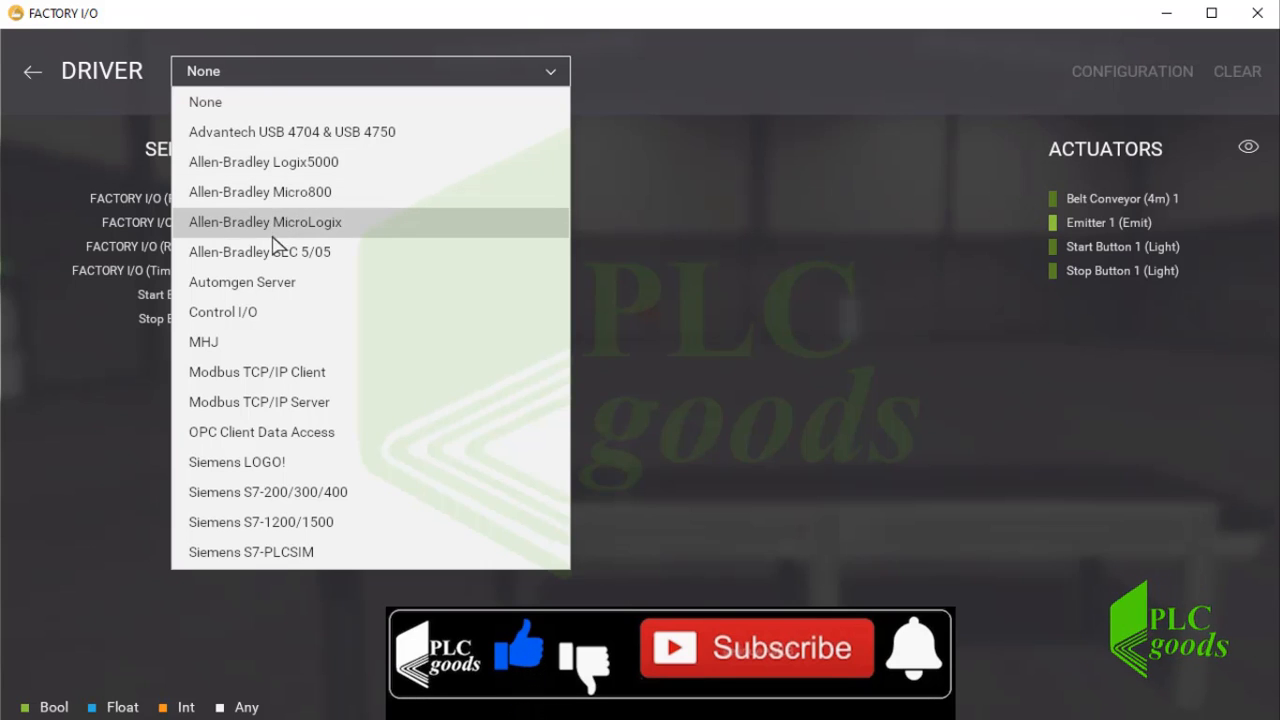
{"action": "left_click", "coordinate": [322, 166]}
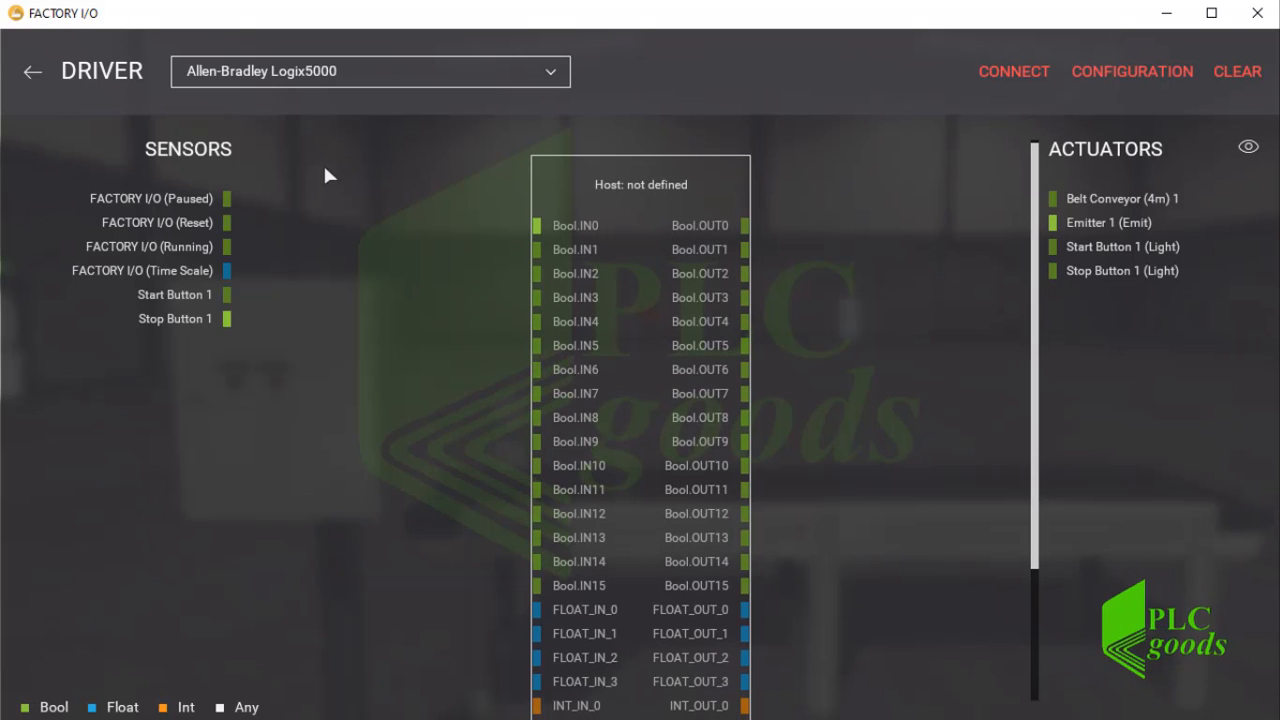
In the Allen-Bradley Logix5000 driver configuration, set the PLC host address to 192.168.1.13 and the slot to 1.
{"action": "left_click", "coordinate": [1118, 72]}
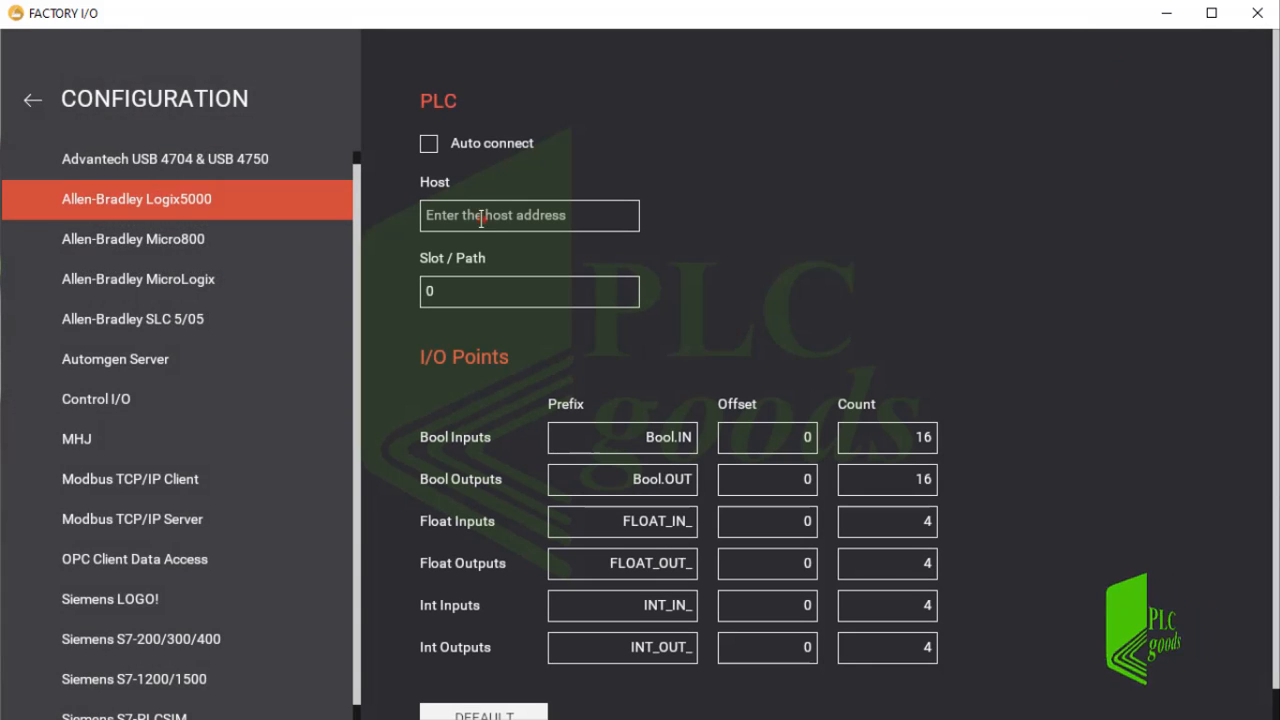
{"action": "left_click", "coordinate": [482, 218]}
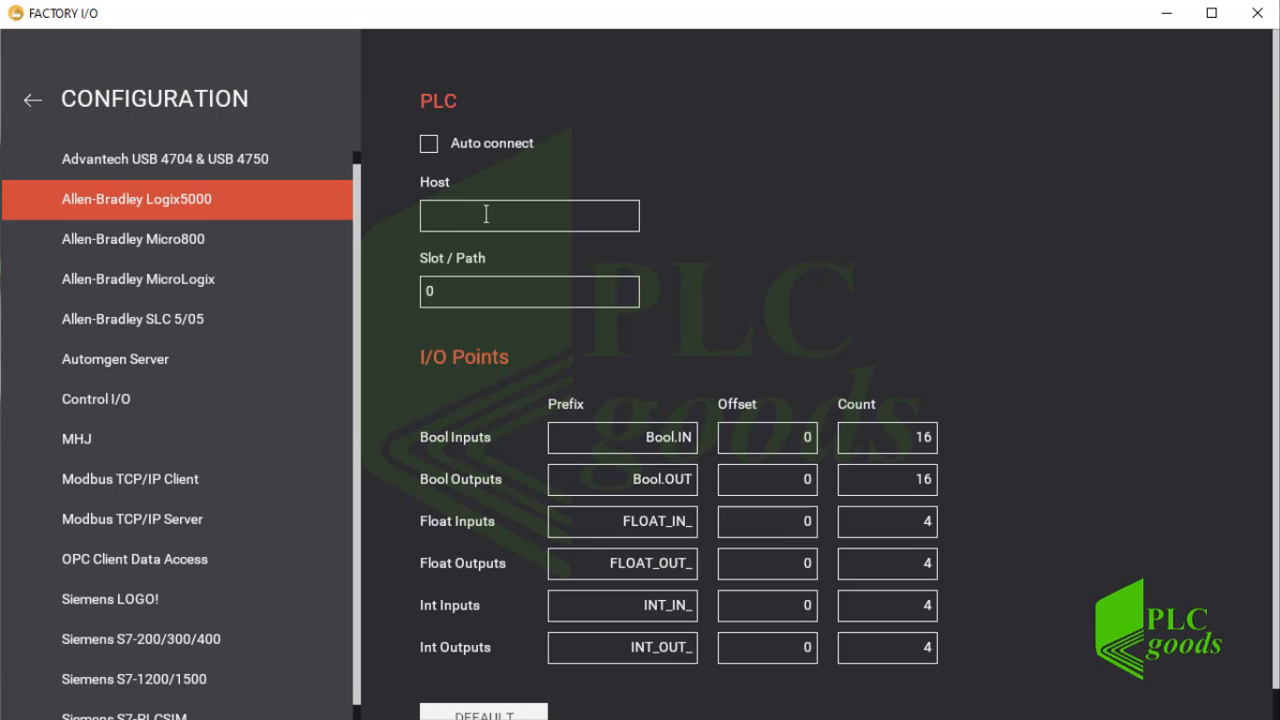
{"action": "type", "text": "192.168.1.13"}
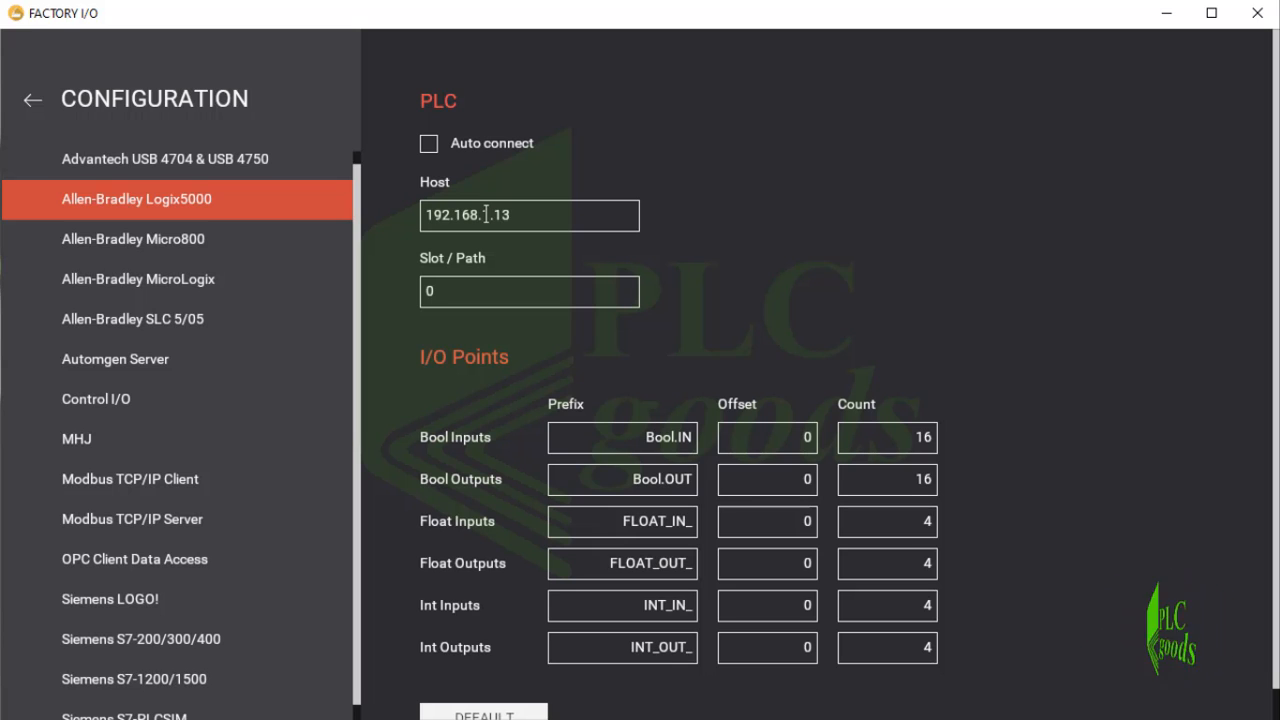
{"action": "left_click", "coordinate": [432, 289]}
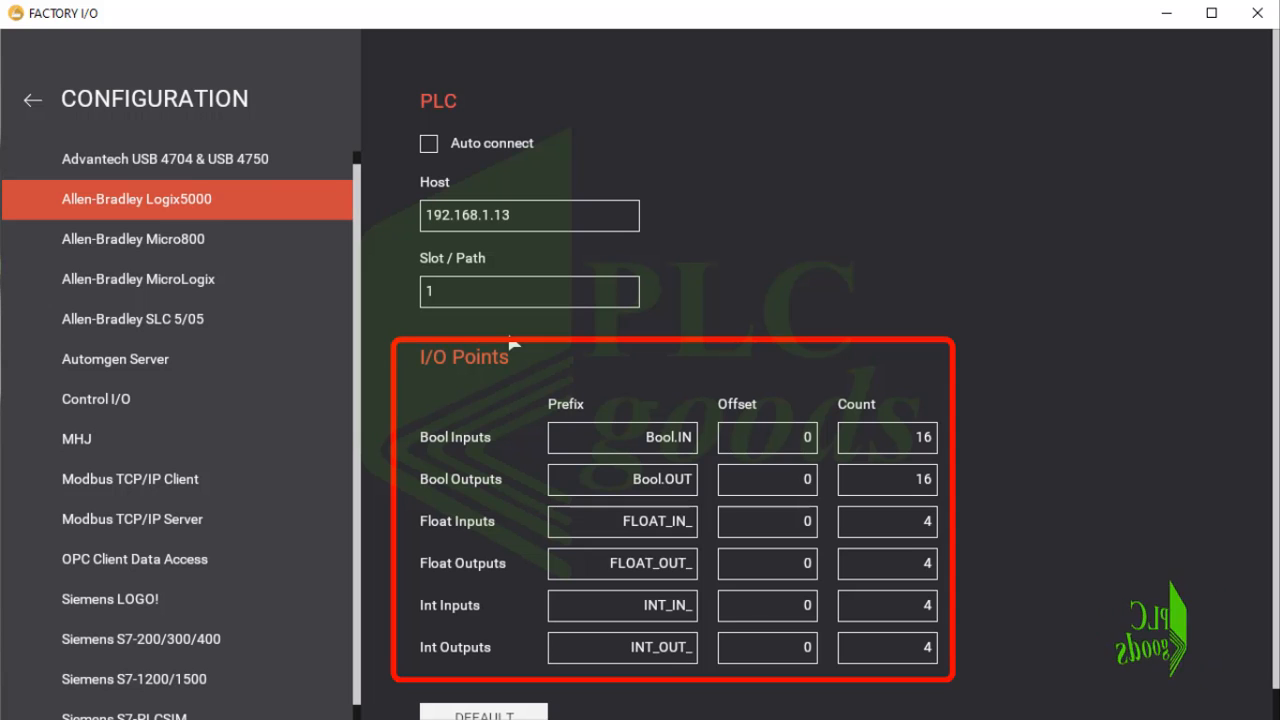
Set the Bool Inputs prefix to "FactoryIO.", matching the contact tag in the RSLogix 5000 rung, and the Bool Inputs count to 4.
{"action": "left_click", "coordinate": [659, 447]}
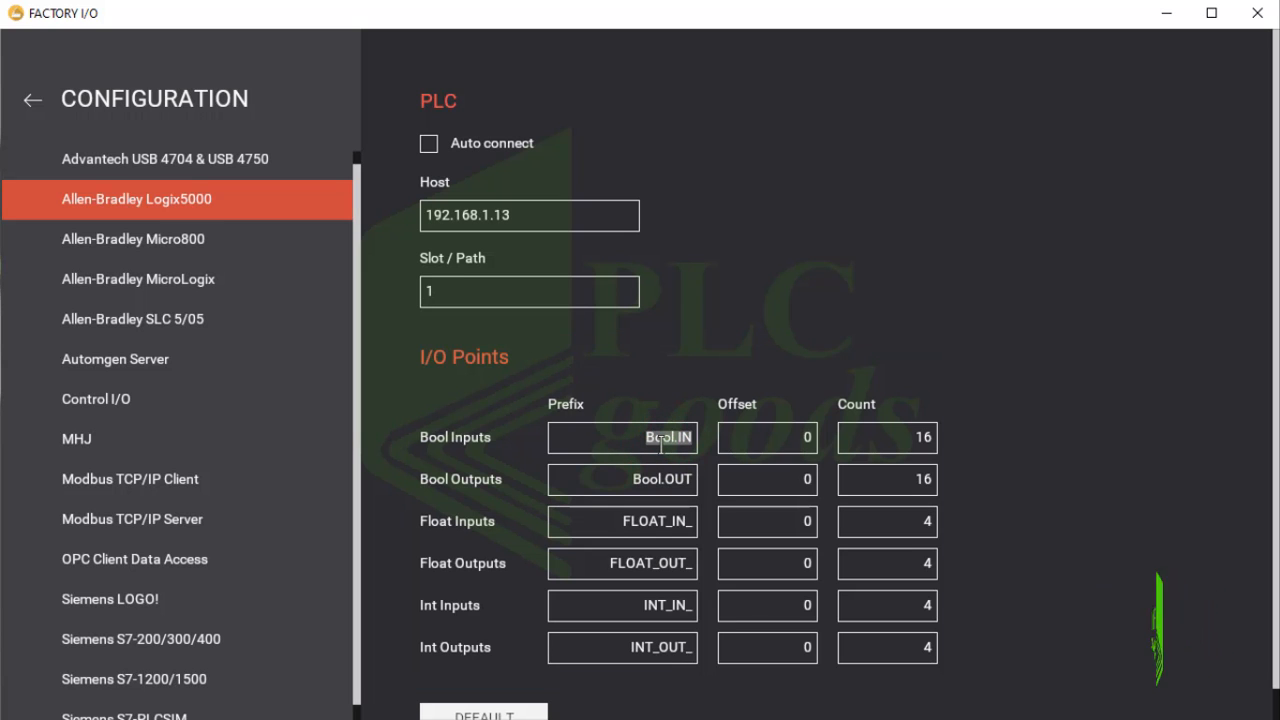
{"action": "key", "text": "alt+Tab"}
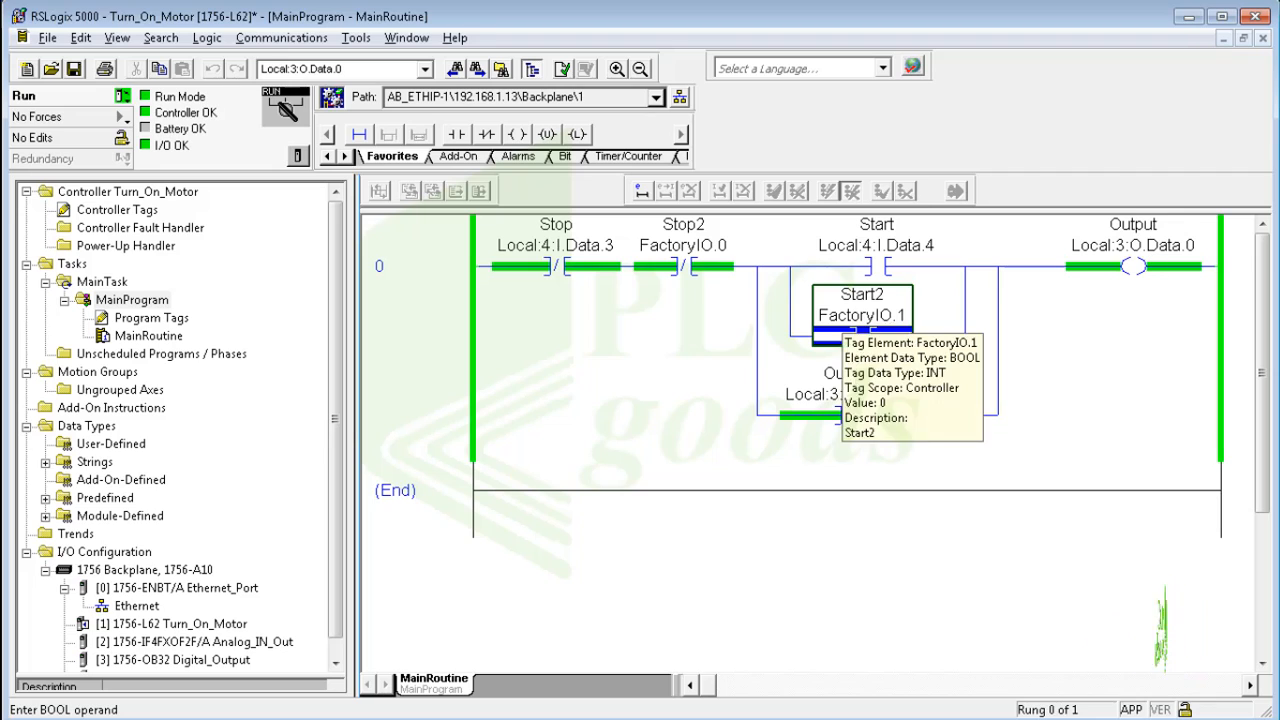
{"action": "key", "text": "alt+Tab"}
{"action": "key", "text": "alt+Tab"}
{"action": "key", "text": "alt+Tab"}
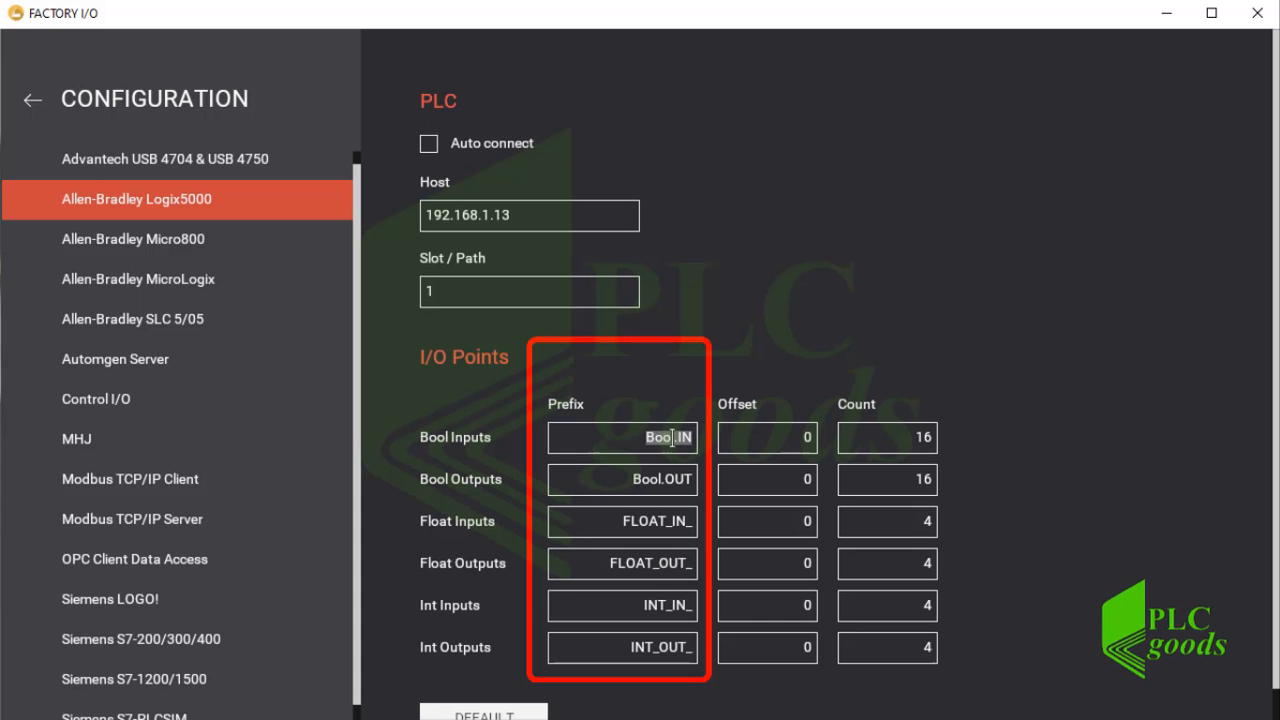
{"action": "type", "text": "F"}
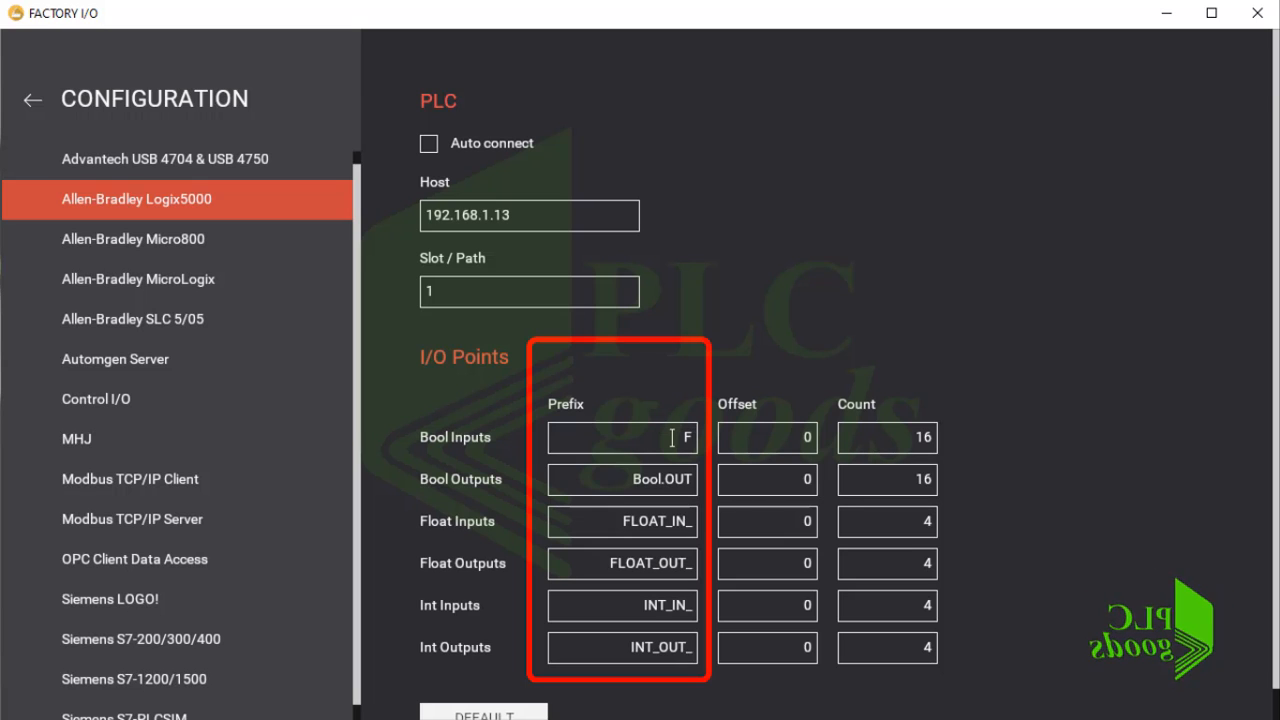
{"action": "type", "text": "a"}
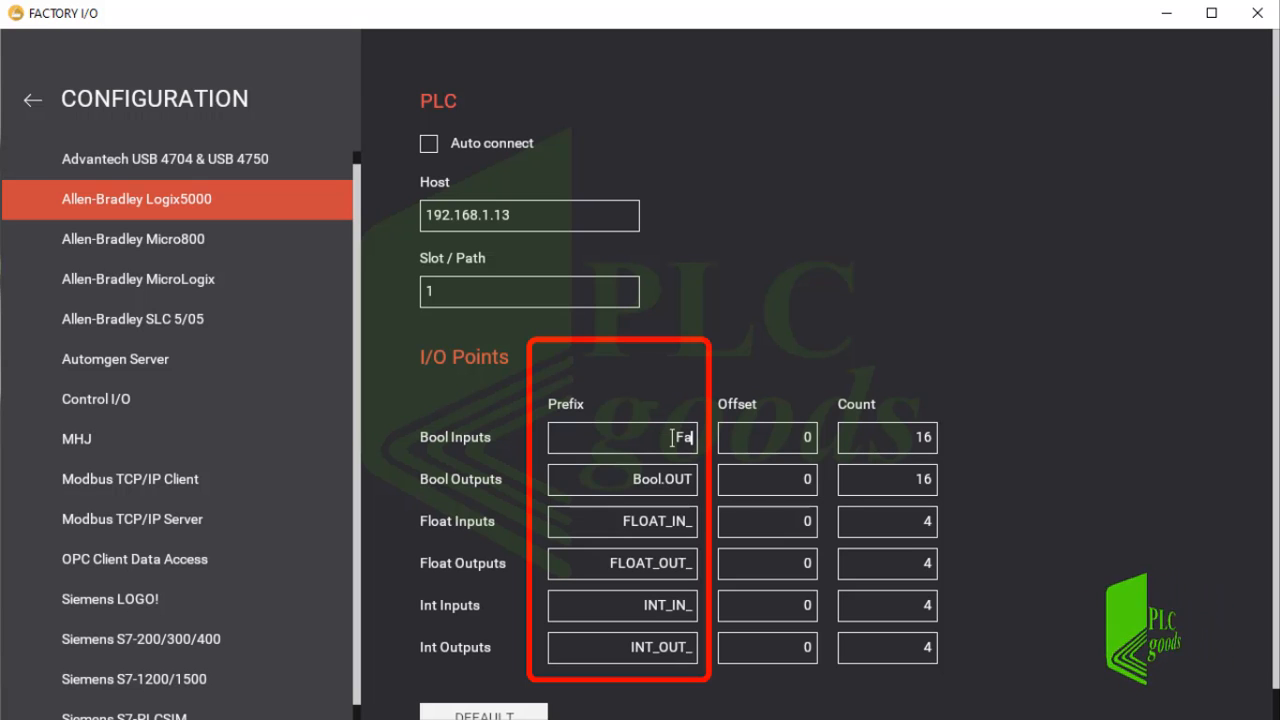
{"action": "type", "text": "ctor"}
{"action": "type", "text": "y"}
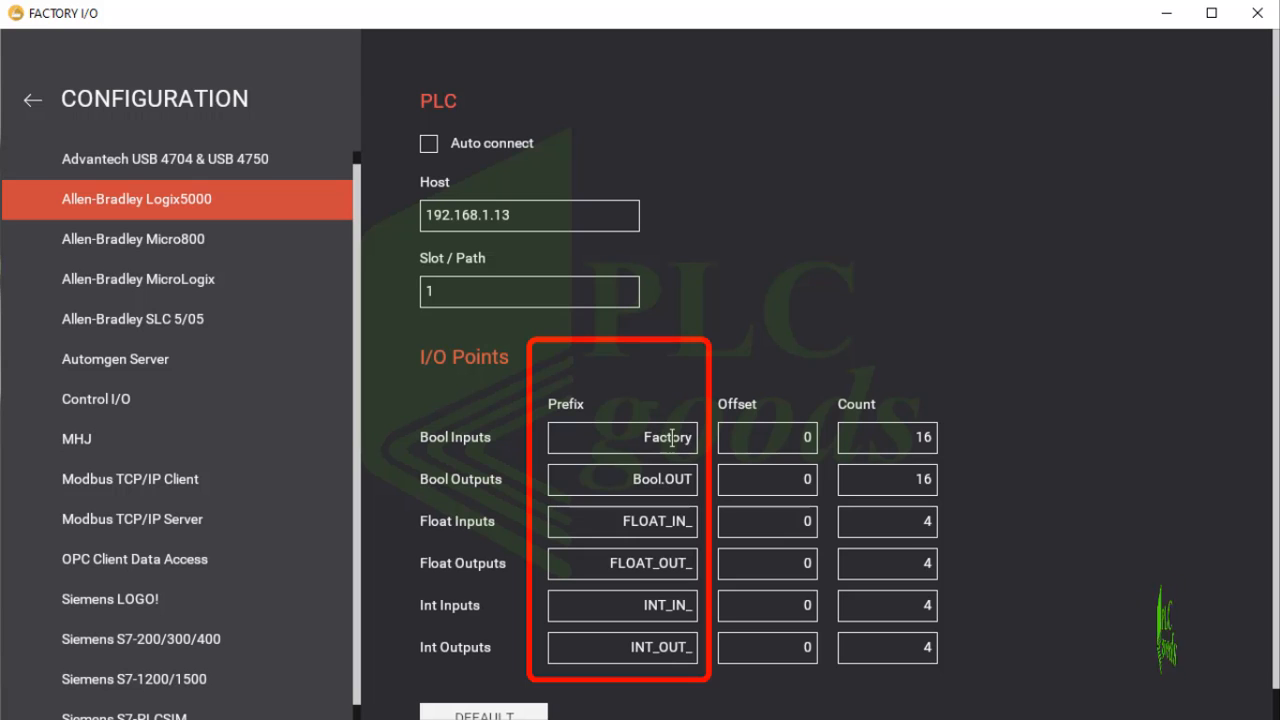
{"action": "type", "text": "IO"}
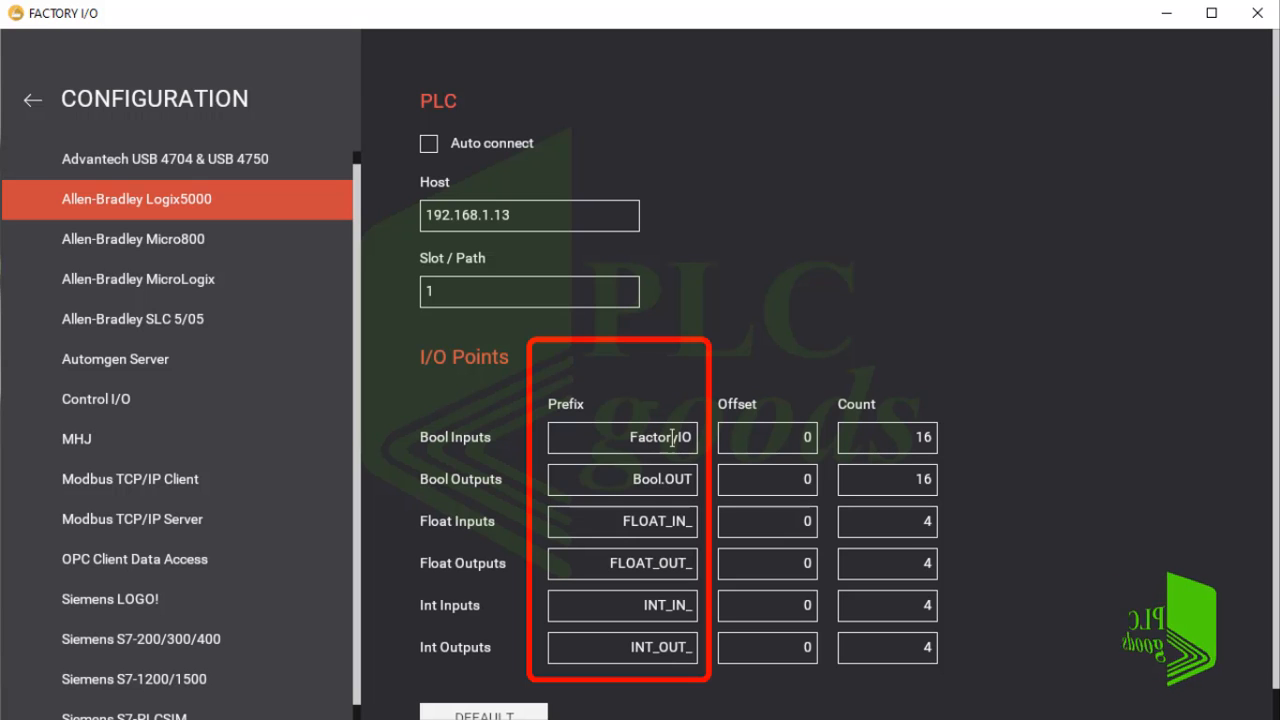
{"action": "type", "text": "."}
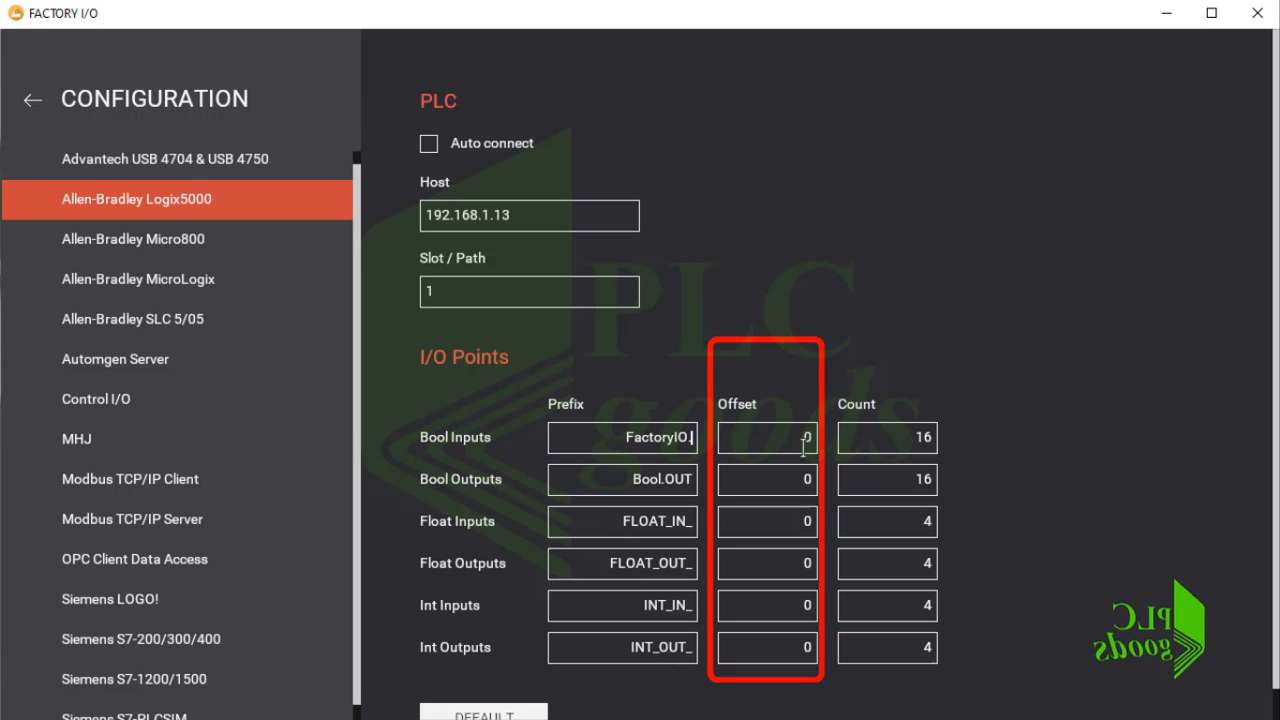
{"action": "left_click", "coordinate": [927, 440]}
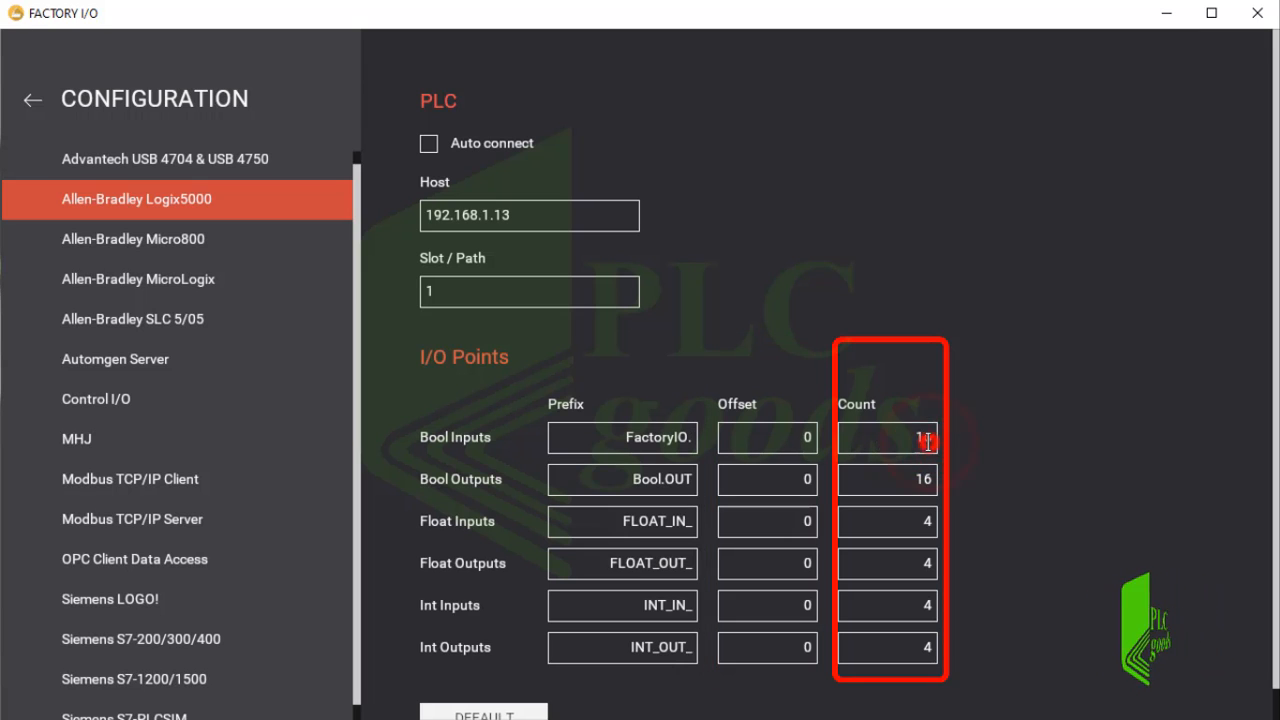
{"action": "left_click_drag", "start_coordinate": [929, 440], "coordinate": [905, 438]}
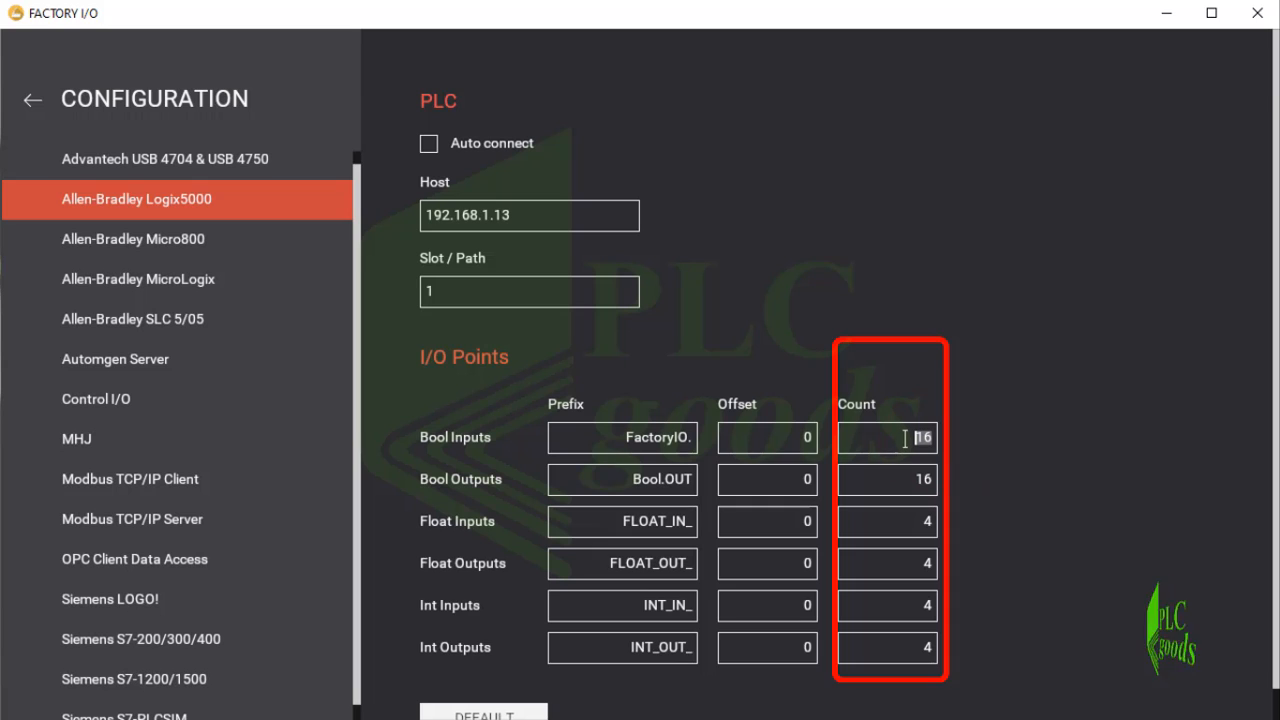
{"action": "type", "text": "4"}
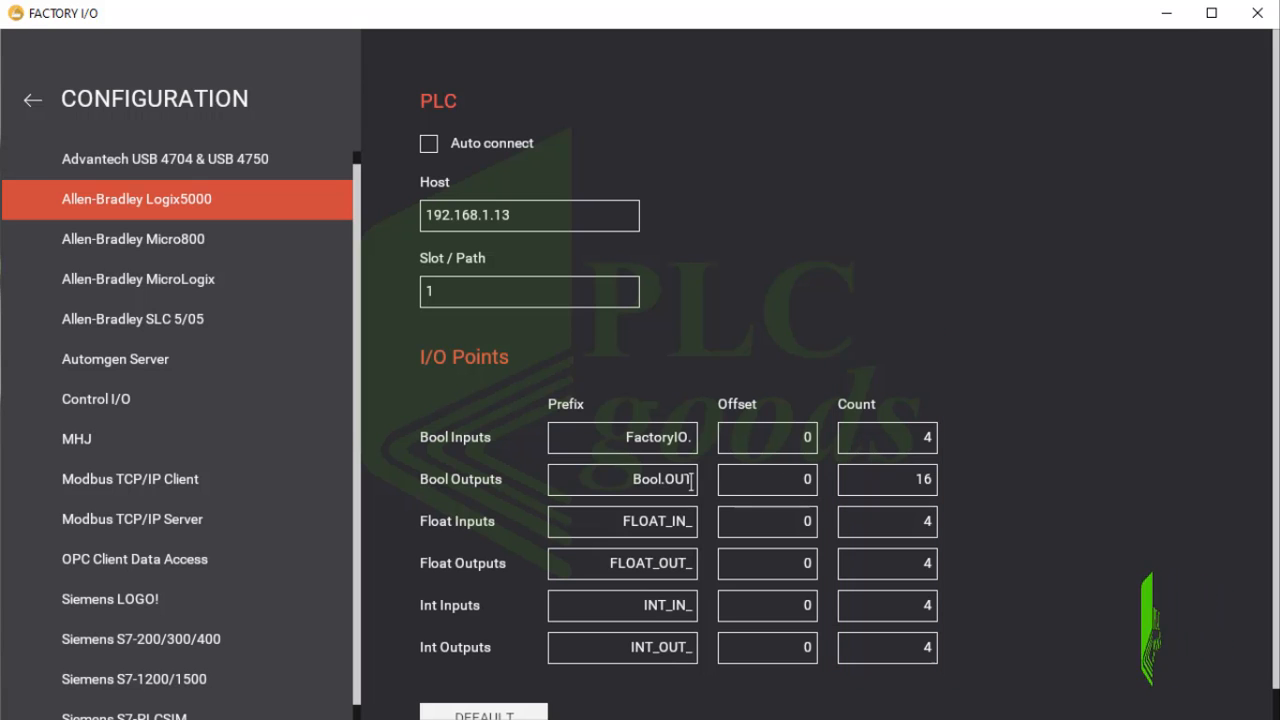
Set the Bool Outputs prefix to "Local:3:O.Data." and the Bool Outputs count to 4.
{"action": "left_click_drag", "start_coordinate": [694, 481], "coordinate": [640, 486]}
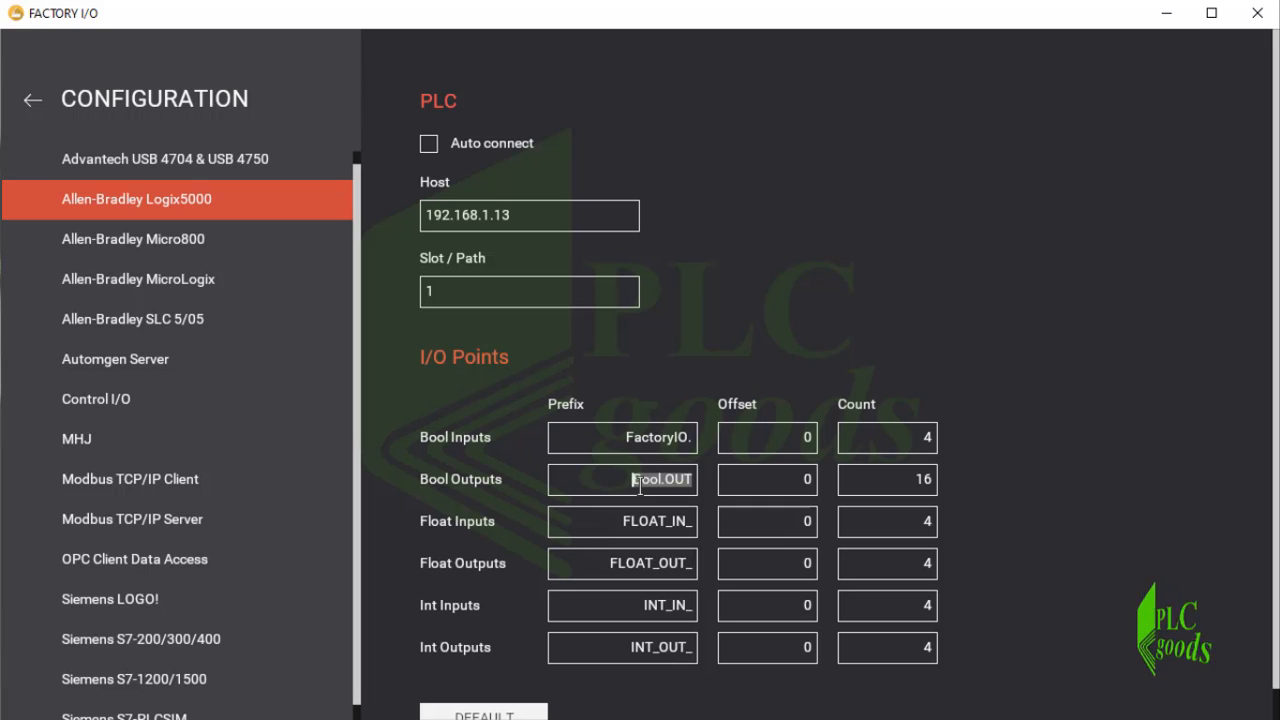
{"action": "type", "text": "Local:3:O.Data."}
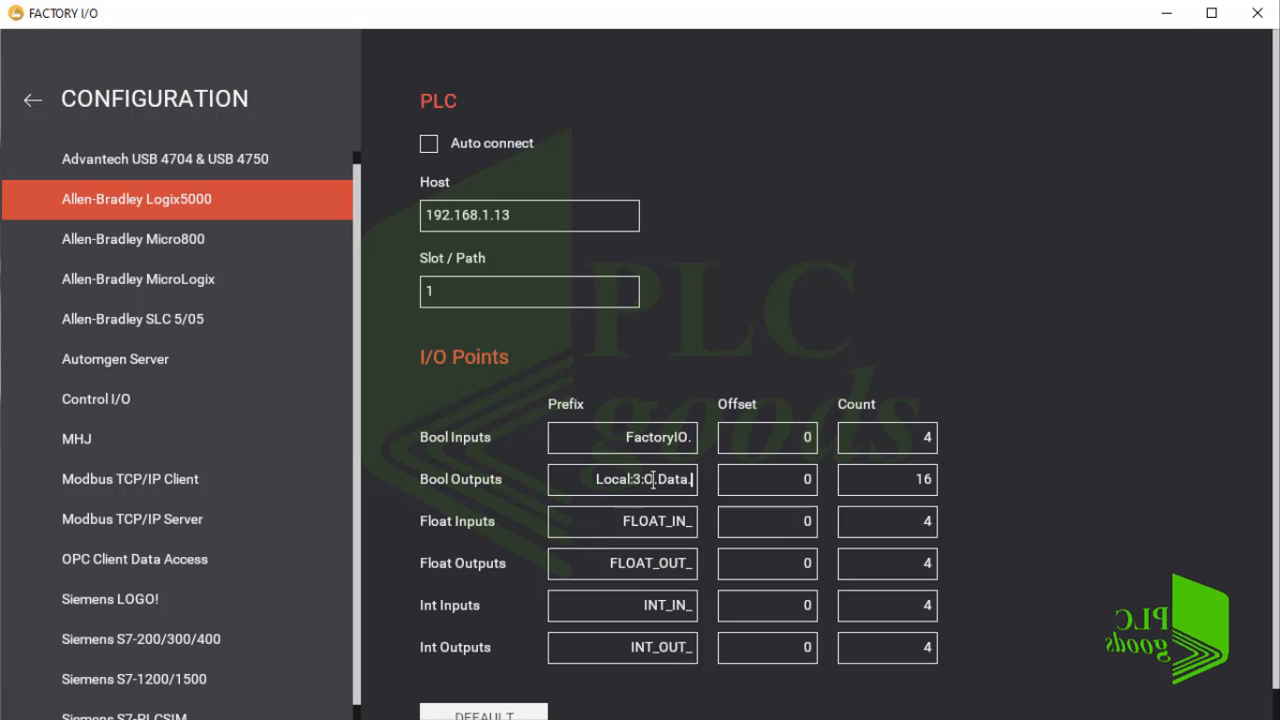
{"action": "left_click", "coordinate": [924, 480]}
{"action": "type", "text": "4"}
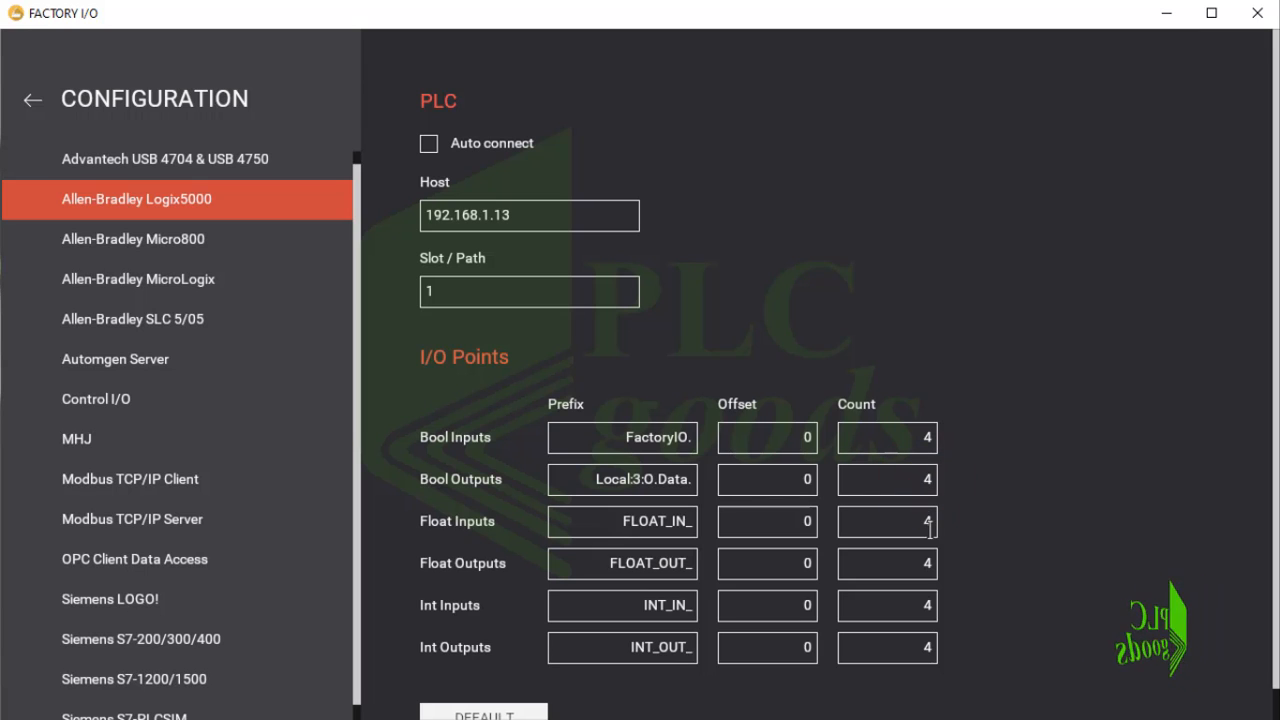
Set the counts of Float Inputs, Float Outputs, Int Inputs and Int Outputs to 0.
{"action": "double_click", "coordinate": [929, 521]}
{"action": "type", "text": "0"}
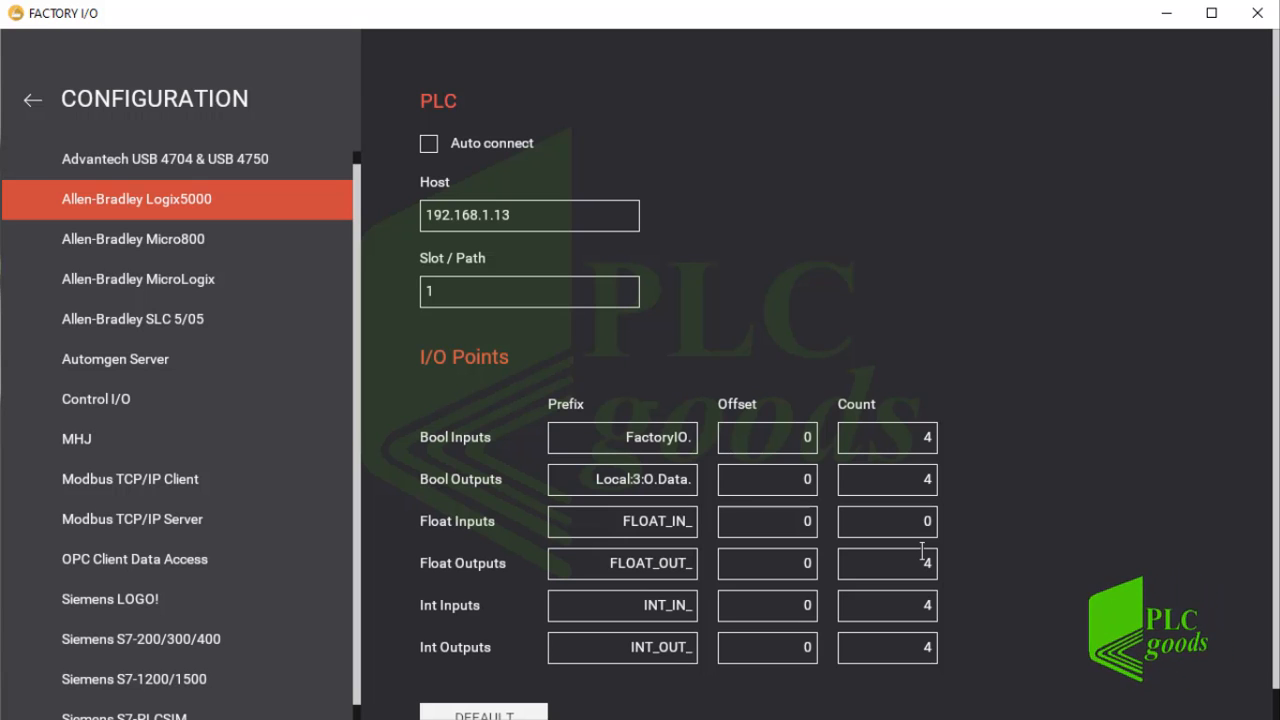
{"action": "double_click", "coordinate": [923, 561]}
{"action": "type", "text": "0"}
{"action": "left_click", "coordinate": [930, 605]}
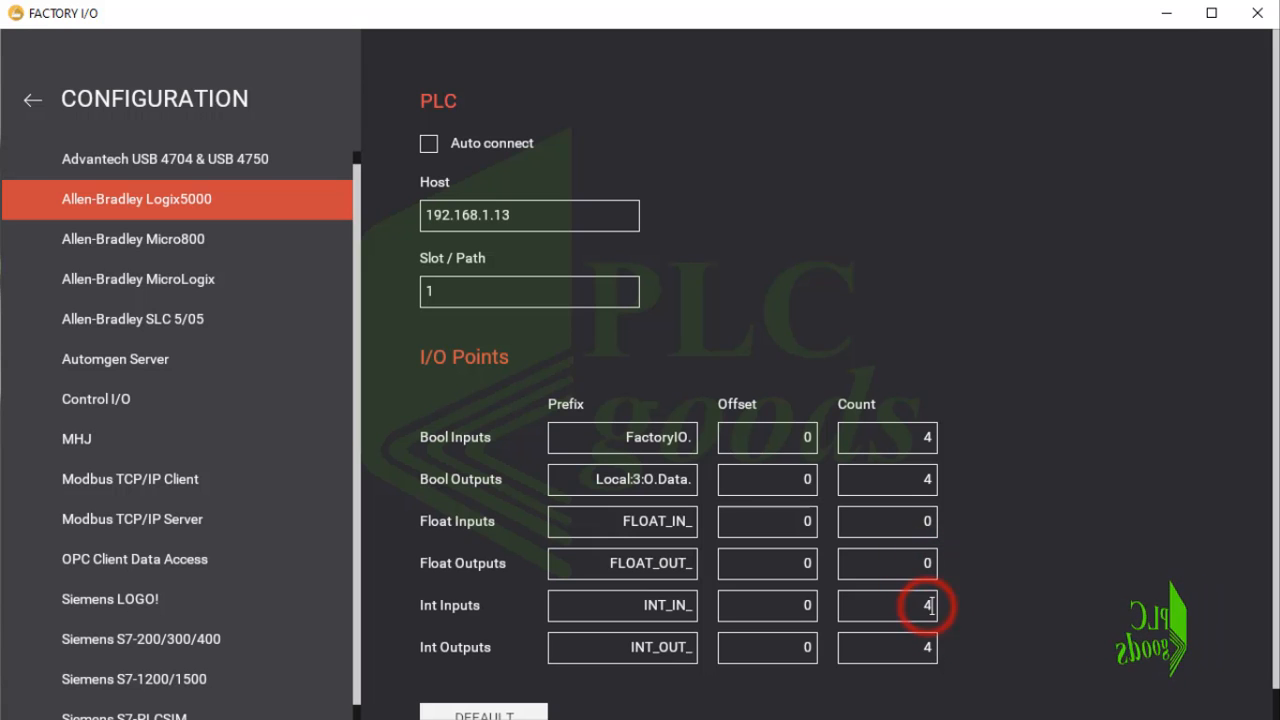
{"action": "double_click", "coordinate": [930, 605]}
{"action": "type", "text": "0"}
{"action": "left_click", "coordinate": [924, 647]}
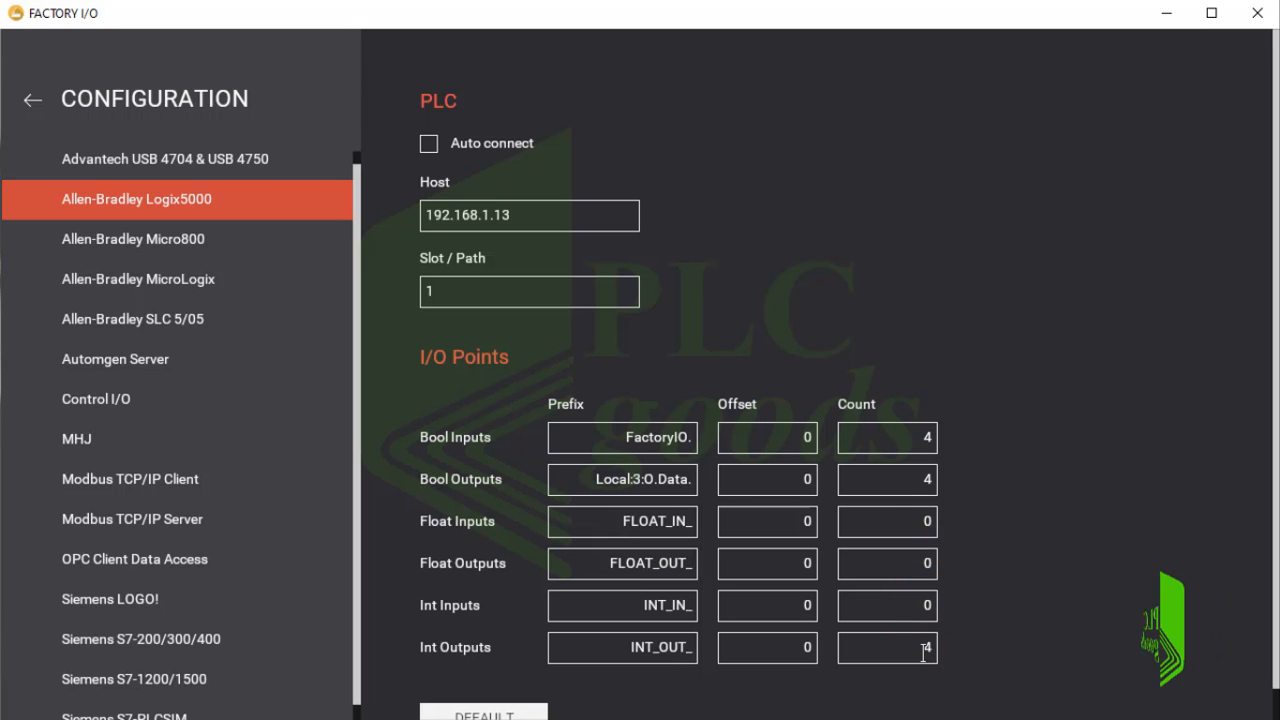
{"action": "double_click", "coordinate": [924, 647]}
{"action": "type", "text": "0"}
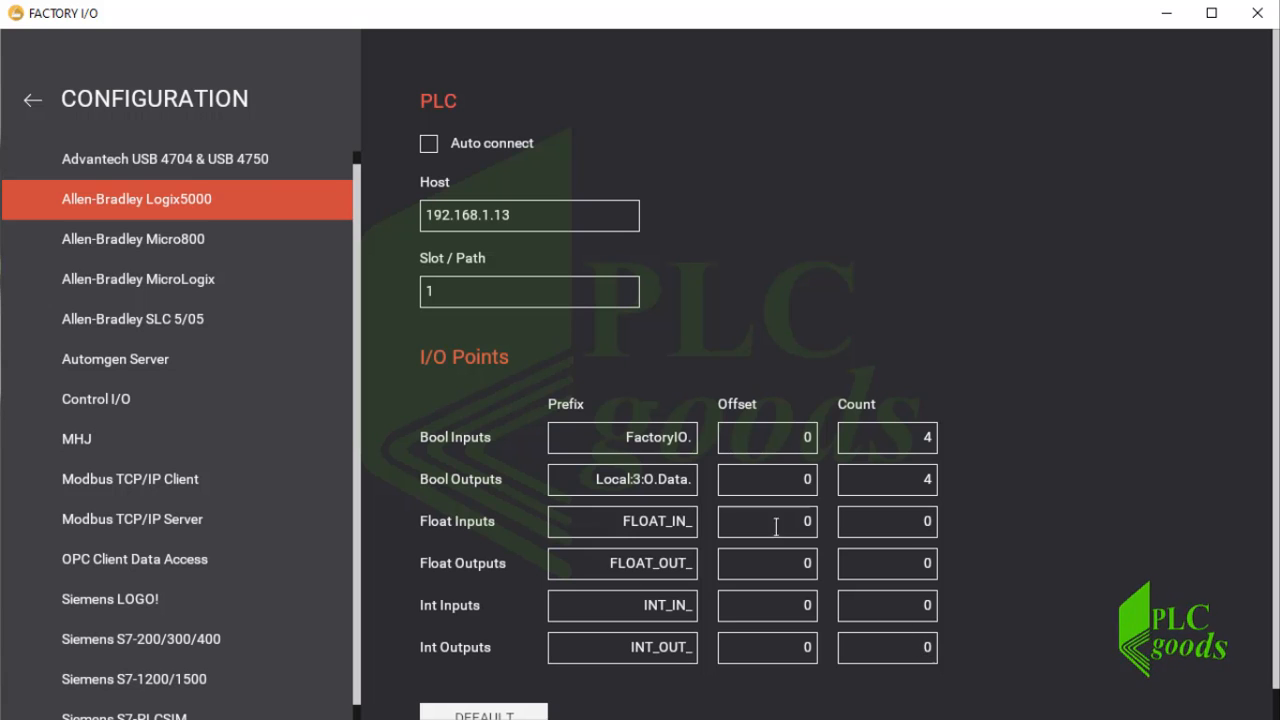
Connect to the controller and map Stop Button 1 to FactoryIO.0, Start Button 1 to FactoryIO.1 and Belt Conveyor (4m) 1 to Local:3:O.Data.0.
{"action": "left_click", "coordinate": [39, 110]}
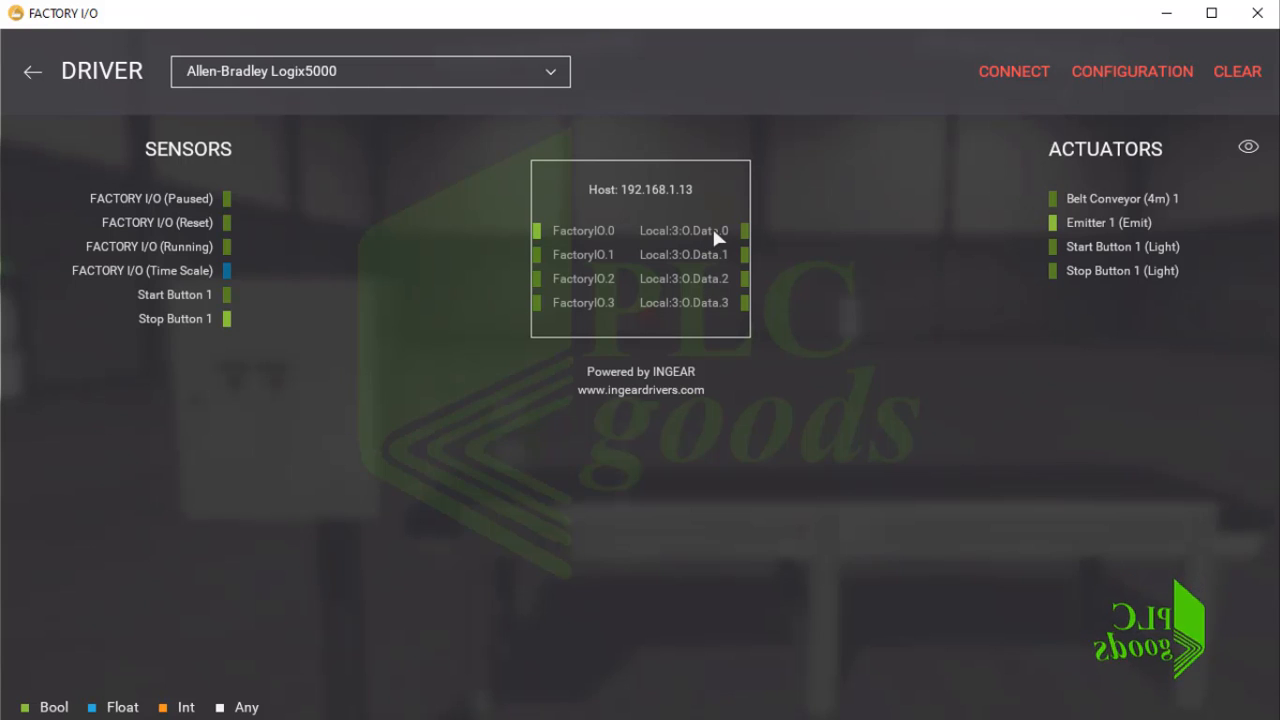
{"action": "left_click", "coordinate": [1008, 74]}
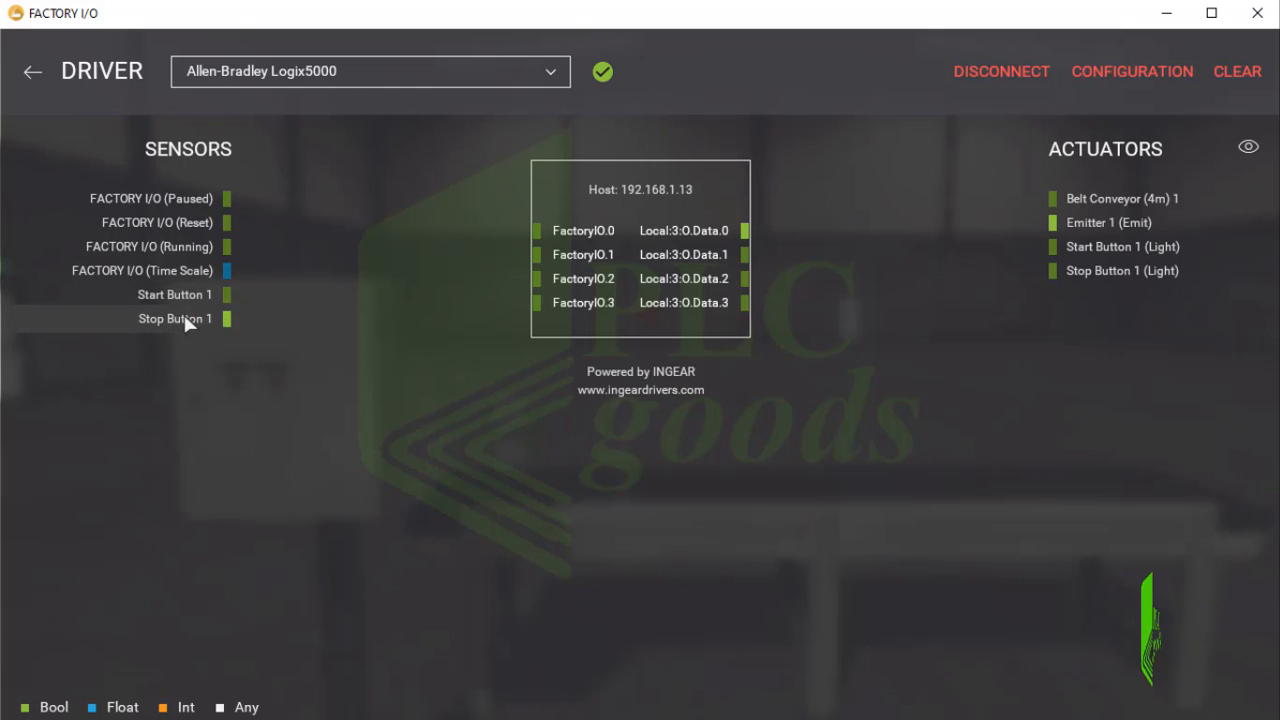
{"action": "left_click_drag", "start_coordinate": [178, 318], "coordinate": [482, 238]}
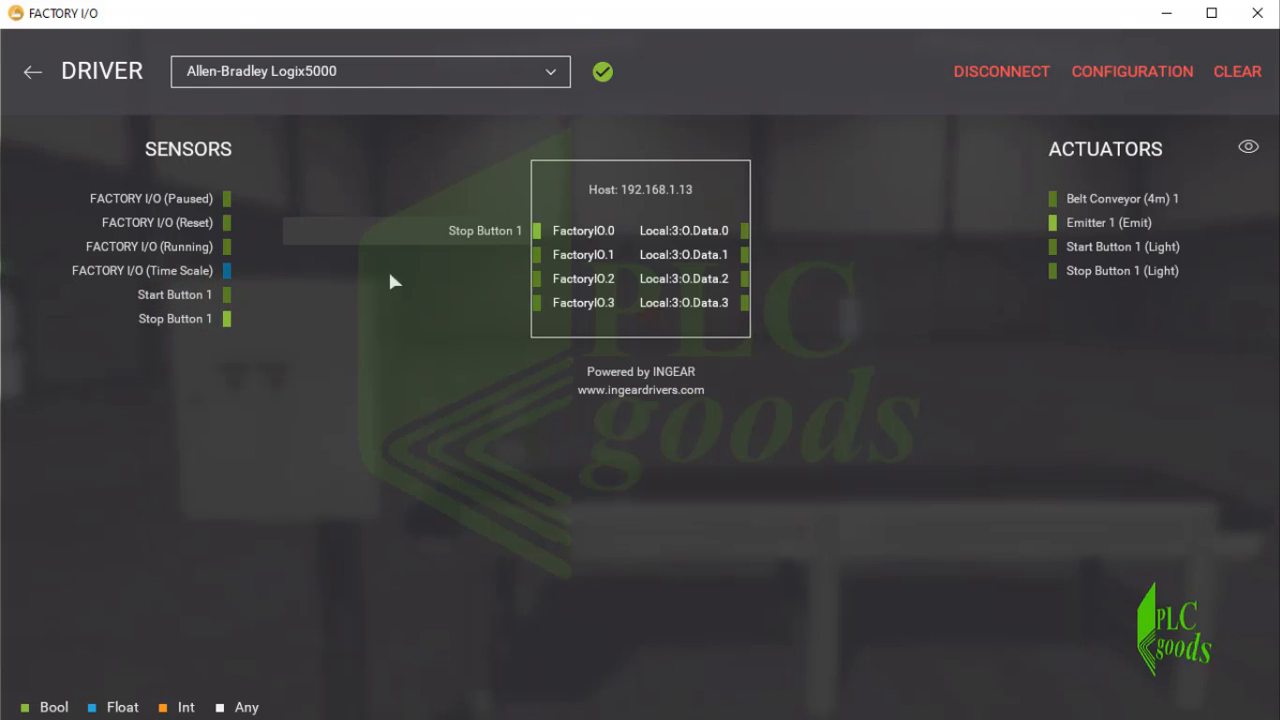
{"action": "left_click_drag", "start_coordinate": [178, 295], "coordinate": [489, 266]}
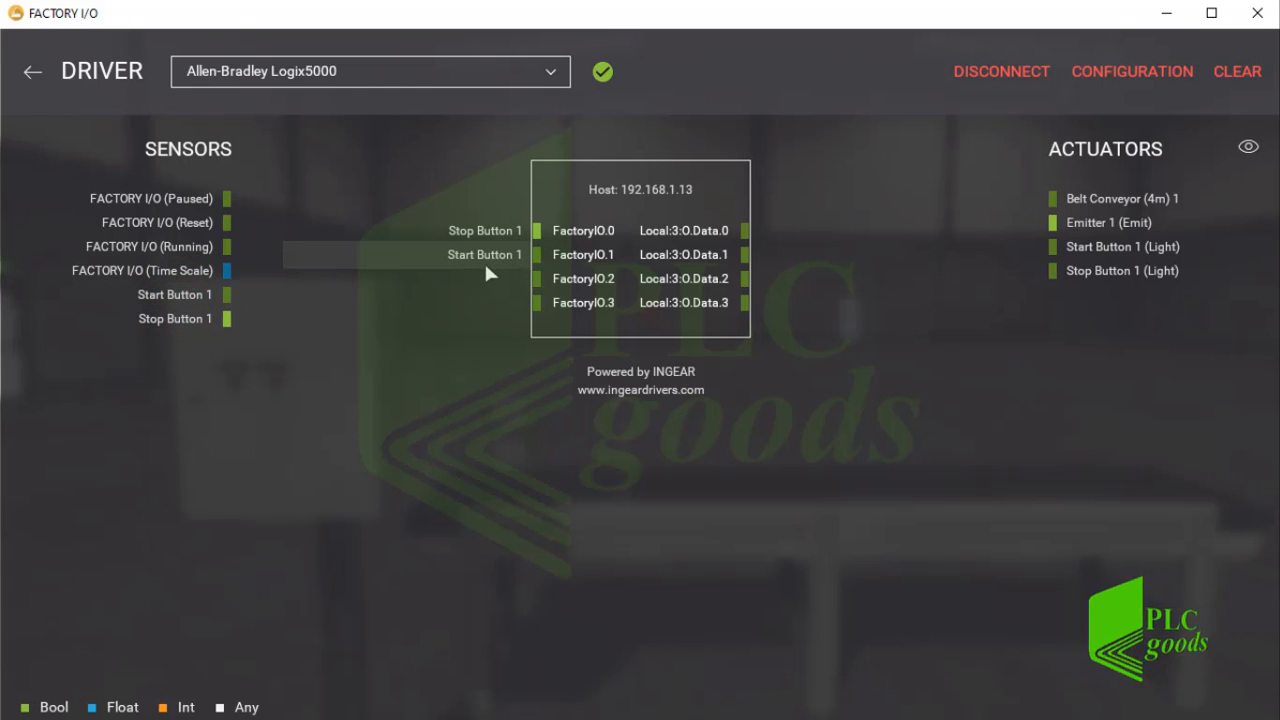
{"action": "left_click_drag", "start_coordinate": [1085, 199], "coordinate": [790, 240]}
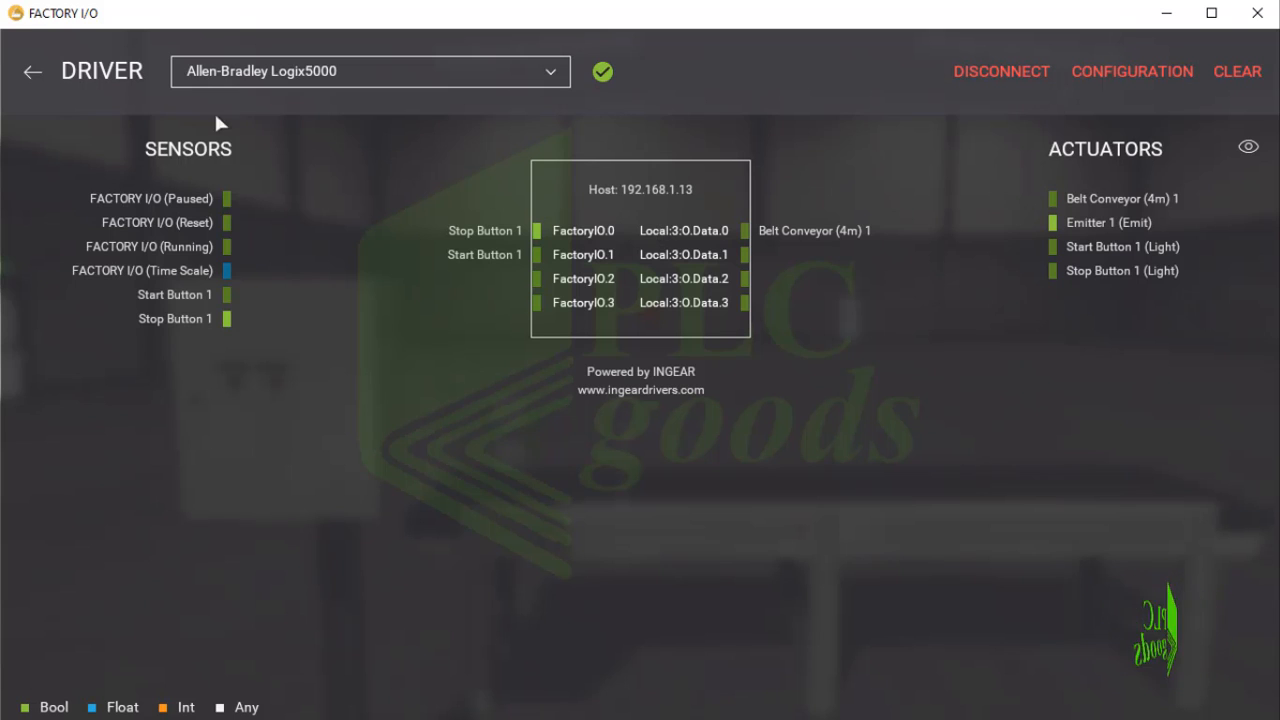
Return to the scene, display the sensor tags to examine them on the control box's start and stop buttons, and hide them again.
{"action": "left_click", "coordinate": [28, 74]}
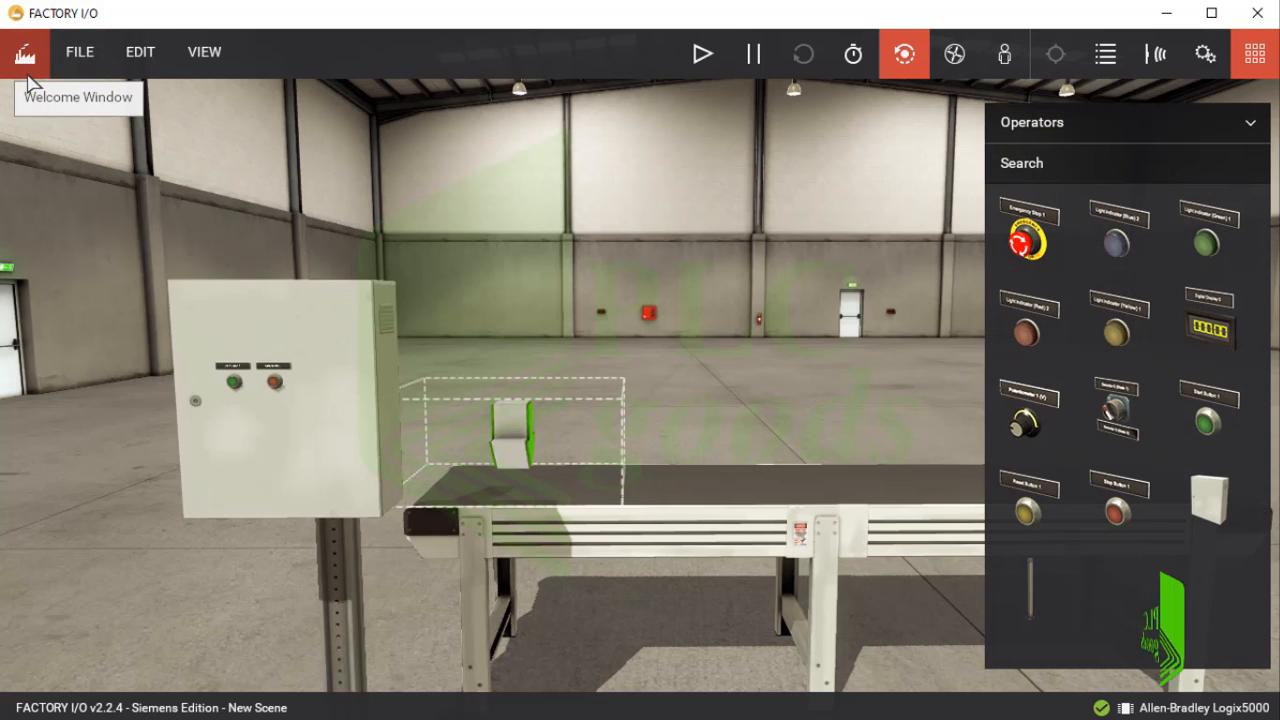
{"action": "left_click", "coordinate": [1157, 62]}
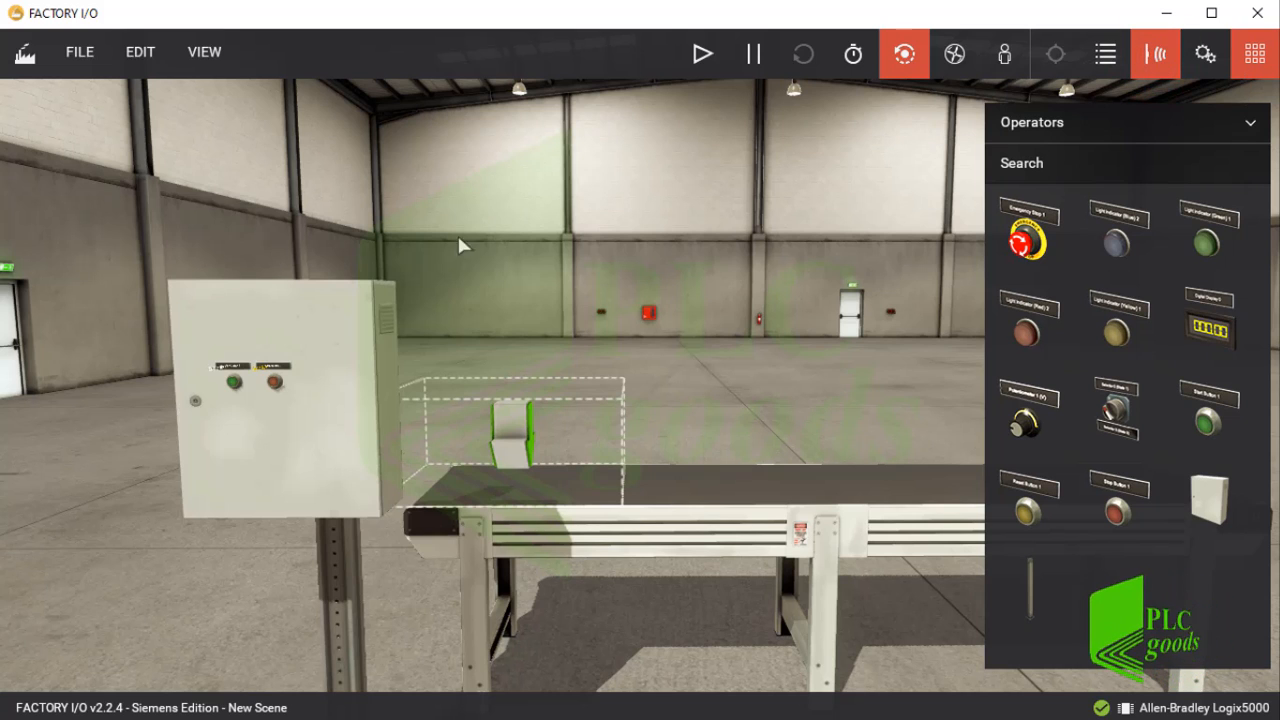
{"action": "scroll", "coordinate": [238, 385], "scroll_direction": "up", "scroll_amount": 2}
{"action": "scroll", "coordinate": [233, 388], "scroll_direction": "up", "scroll_amount": 2}
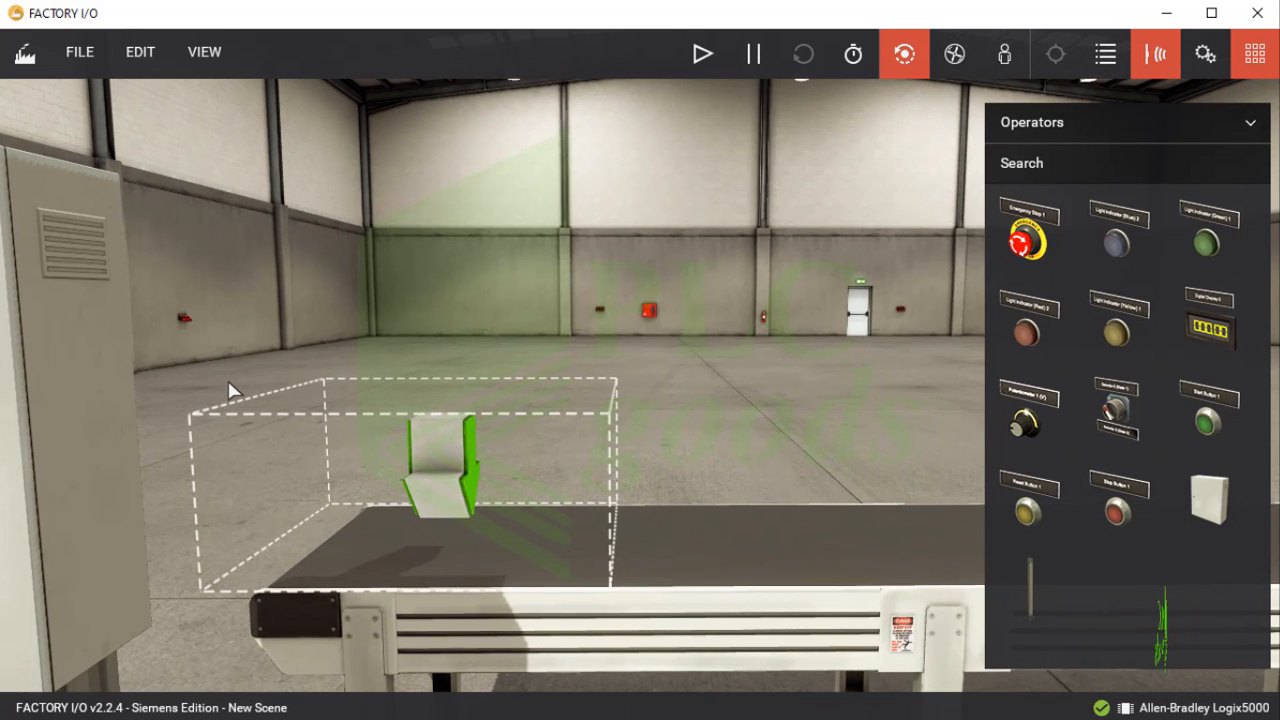
{"action": "left_click_drag", "start_coordinate": [228, 382], "coordinate": [186, 385]}
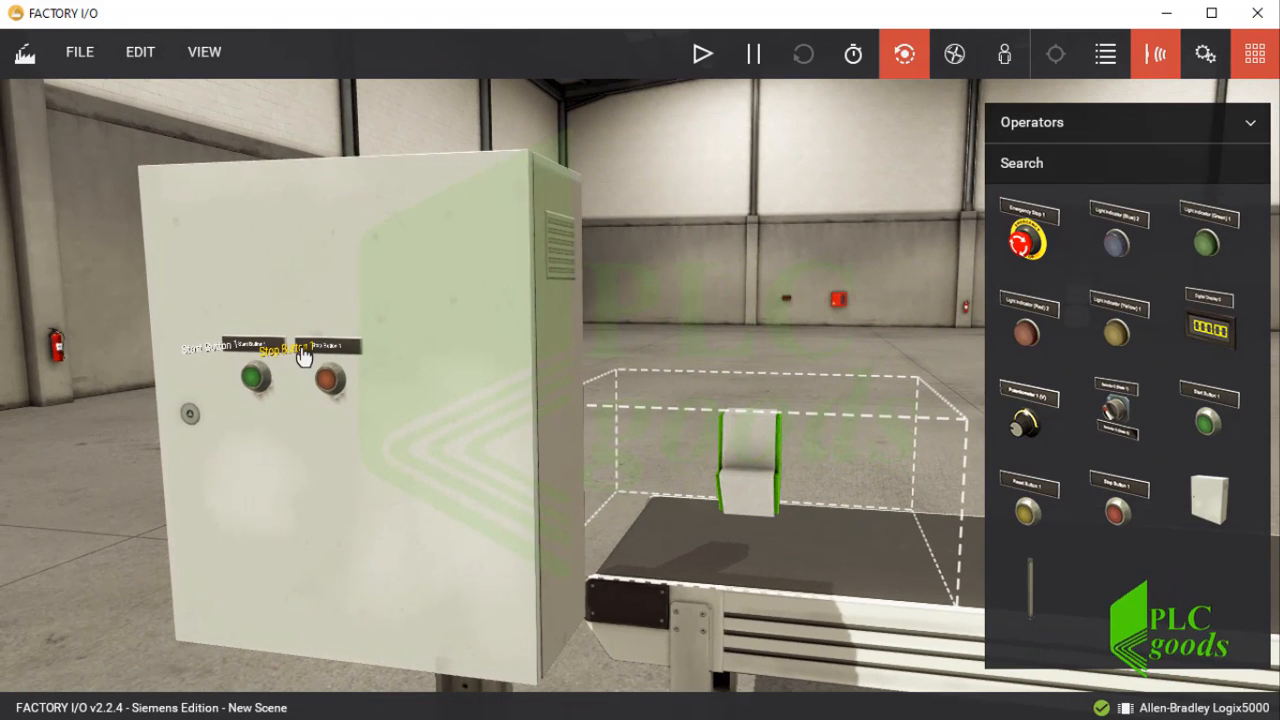
{"action": "left_click", "coordinate": [1160, 55]}
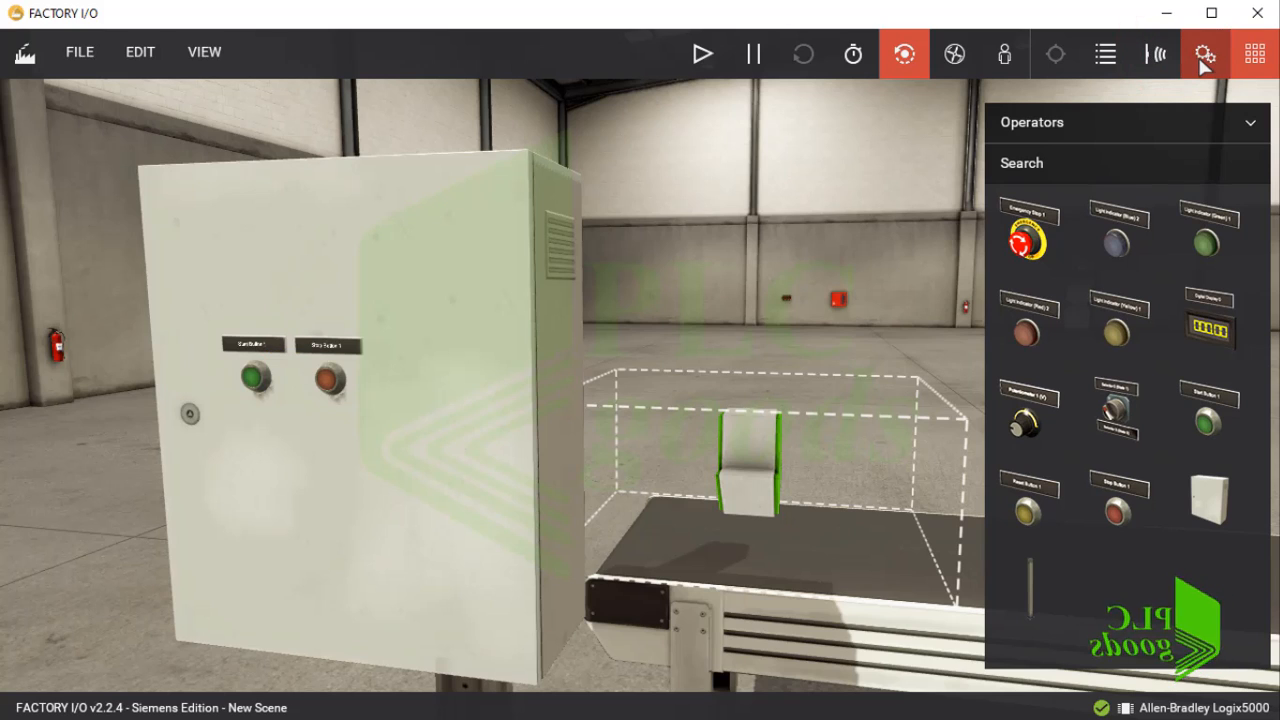
Display the actuator tags in the scene to examine them on the control box and emitter, and hide them again.
{"action": "left_click", "coordinate": [1205, 55]}
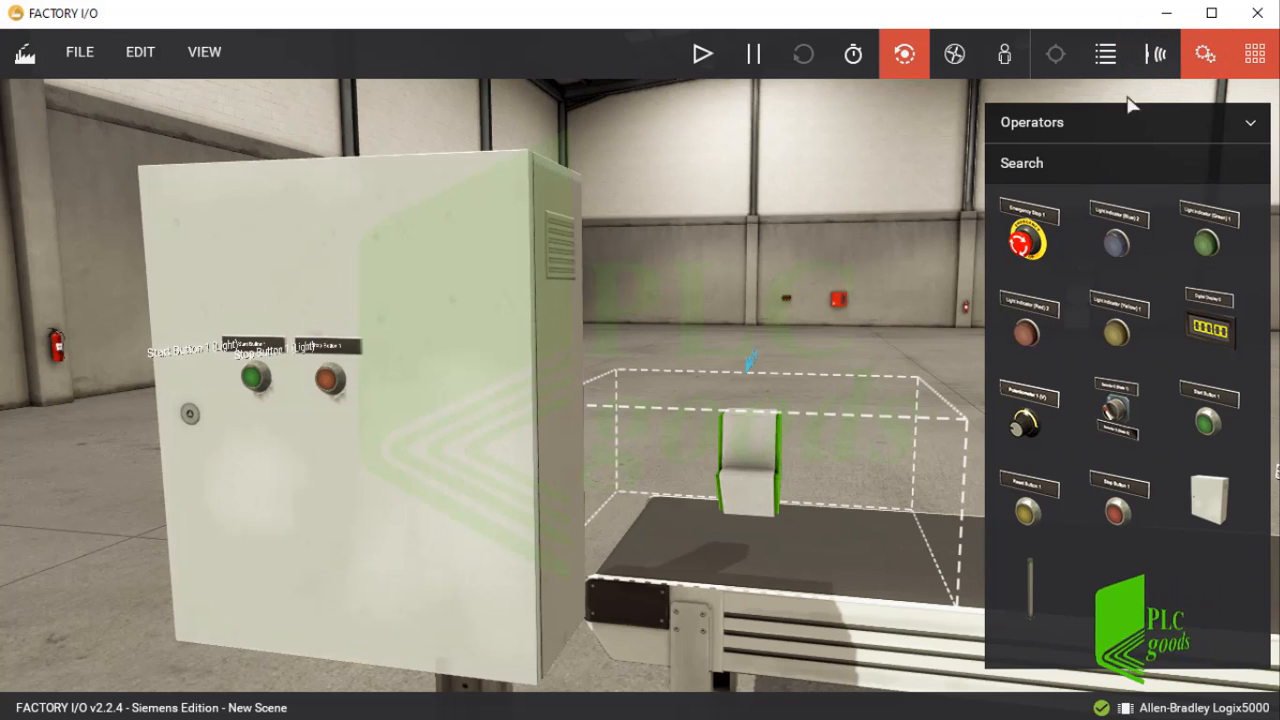
{"action": "scroll", "coordinate": [722, 375], "scroll_direction": "down", "scroll_amount": 3}
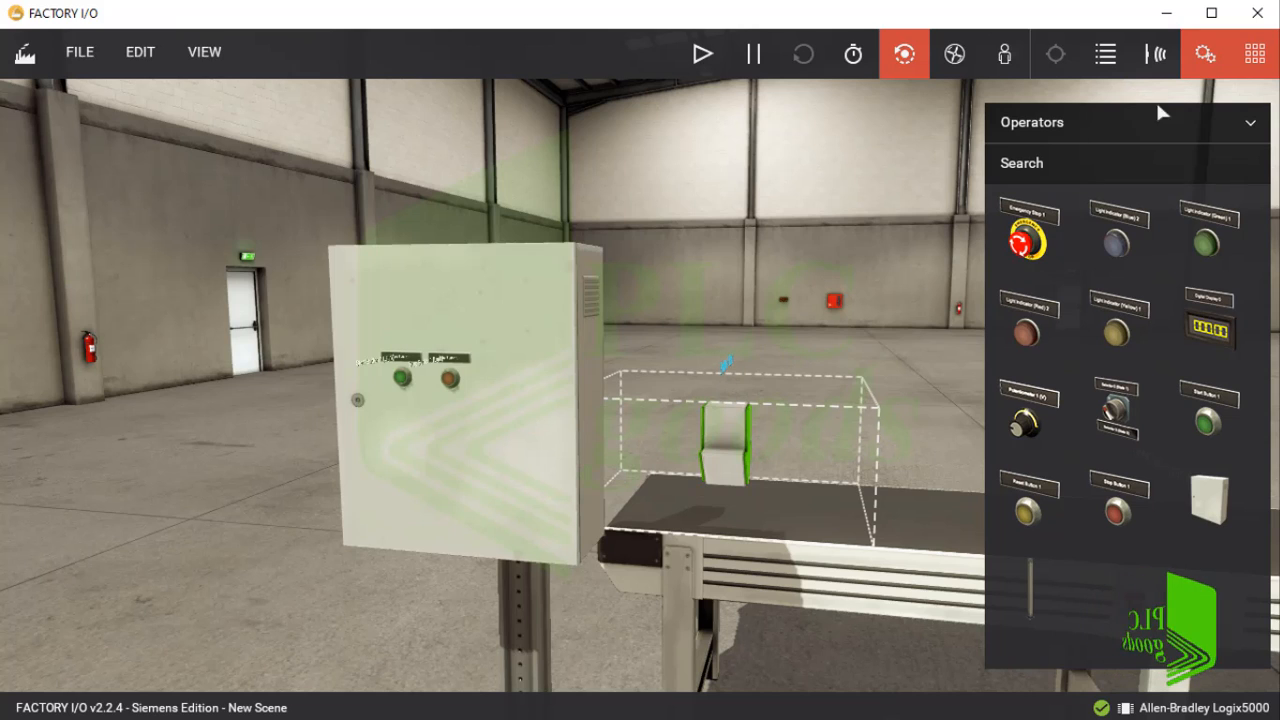
{"action": "left_click", "coordinate": [1203, 54]}
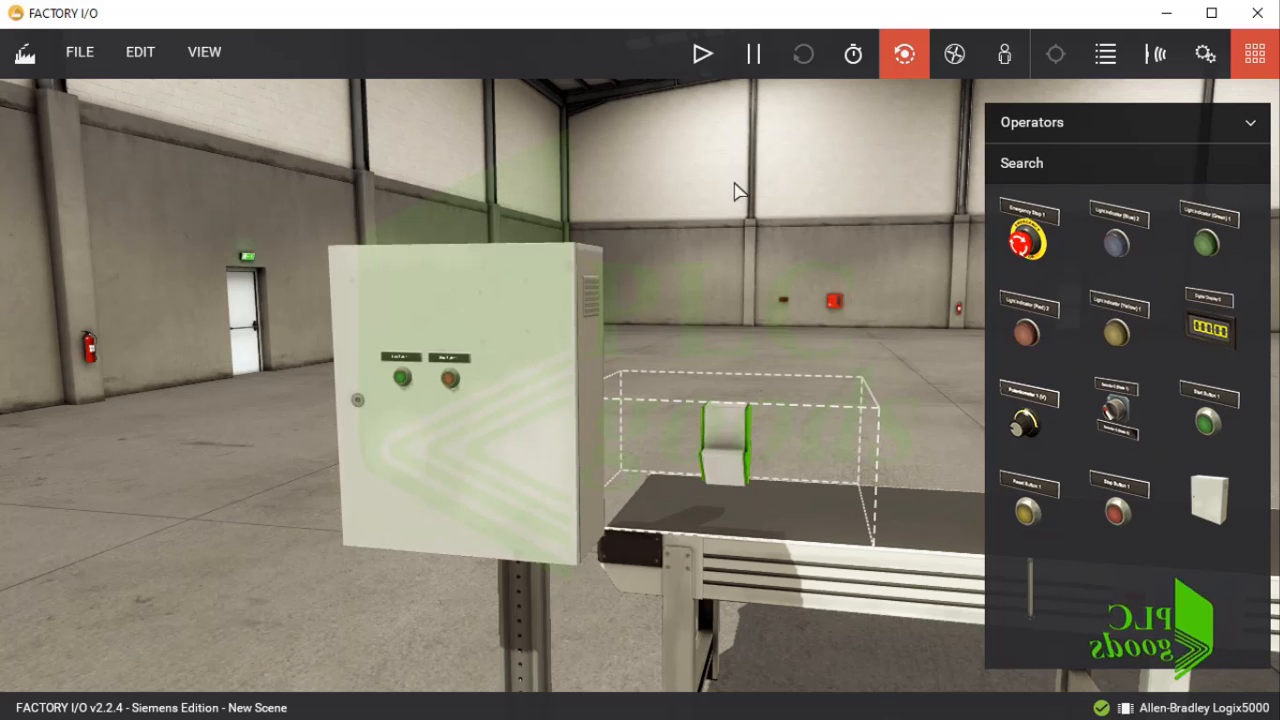
Run the simulation and switch to RSLogix 5000 in the remote desktop session, taking that session out of full screen.
{"action": "left_click", "coordinate": [701, 56]}
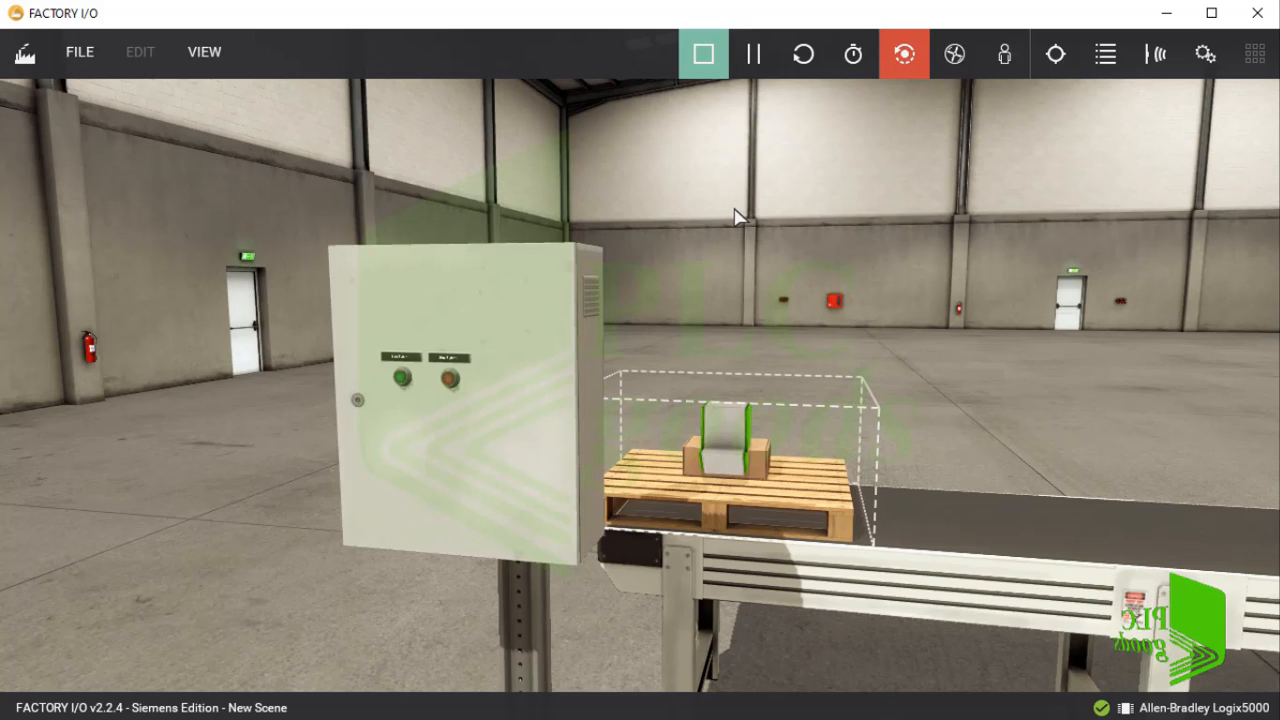
{"action": "key", "text": "alt+Tab"}
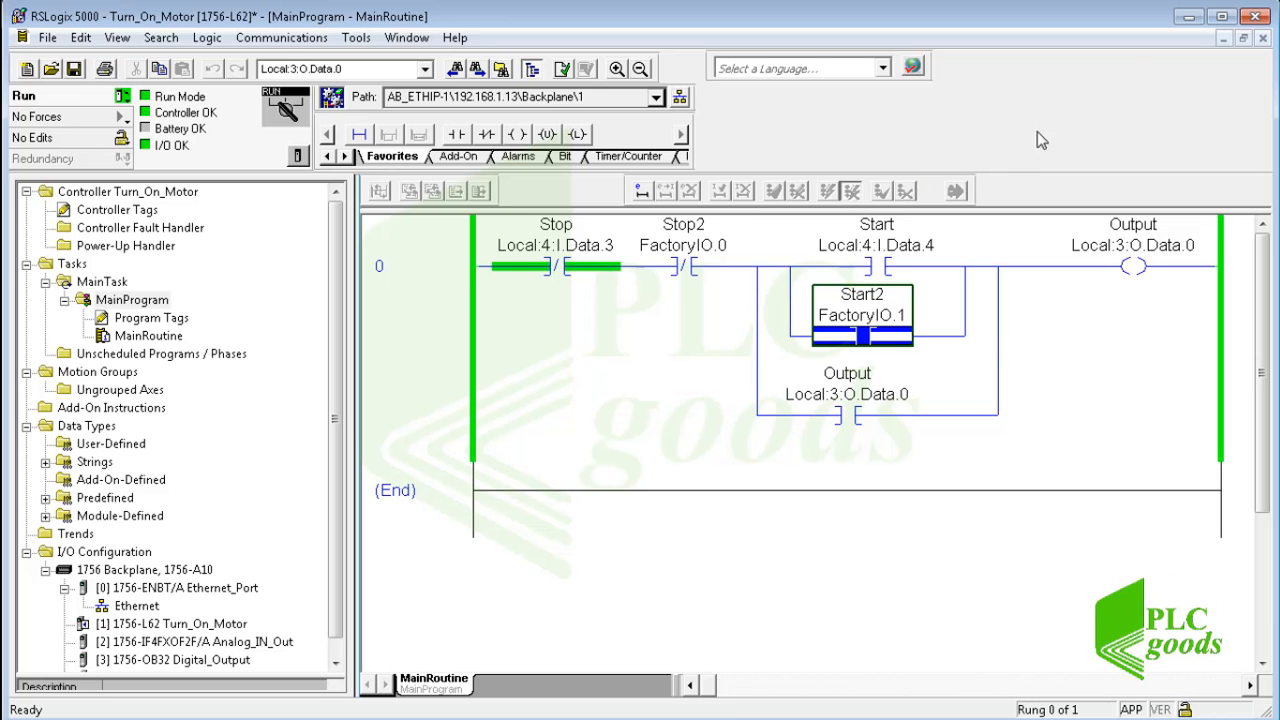
{"action": "mouse_move", "coordinate": [855, 5]}
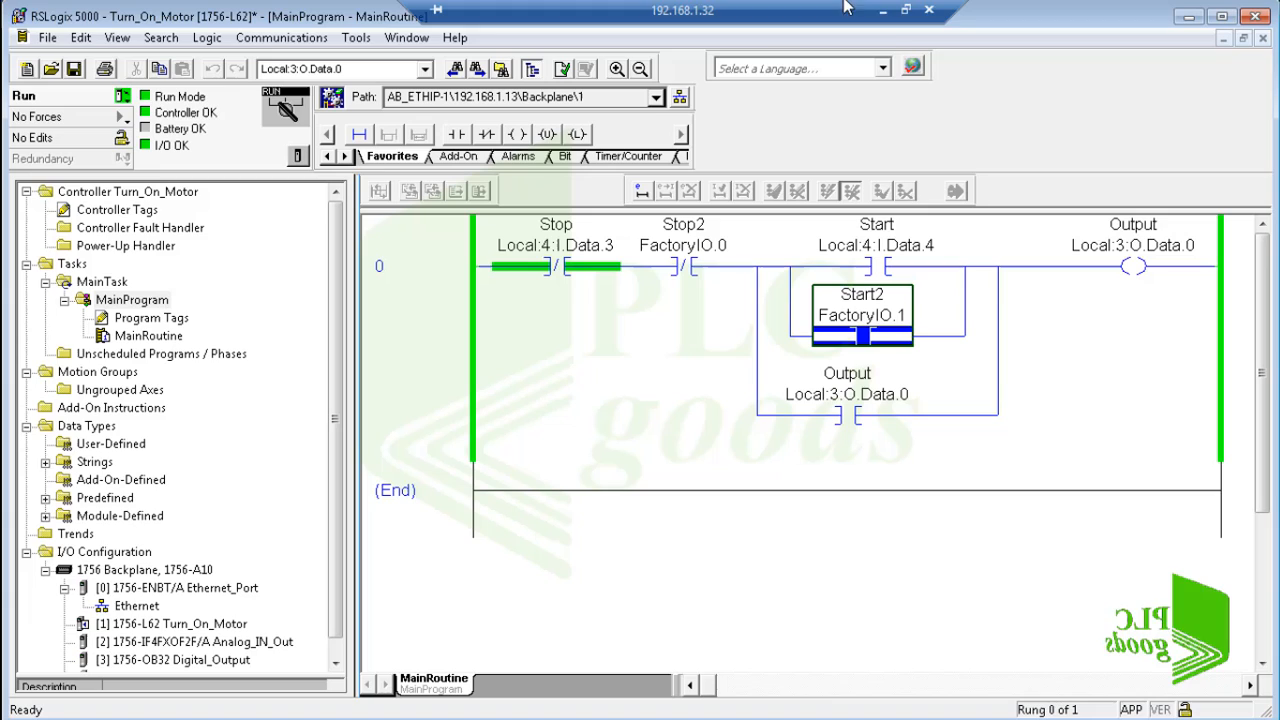
{"action": "left_click", "coordinate": [906, 10]}
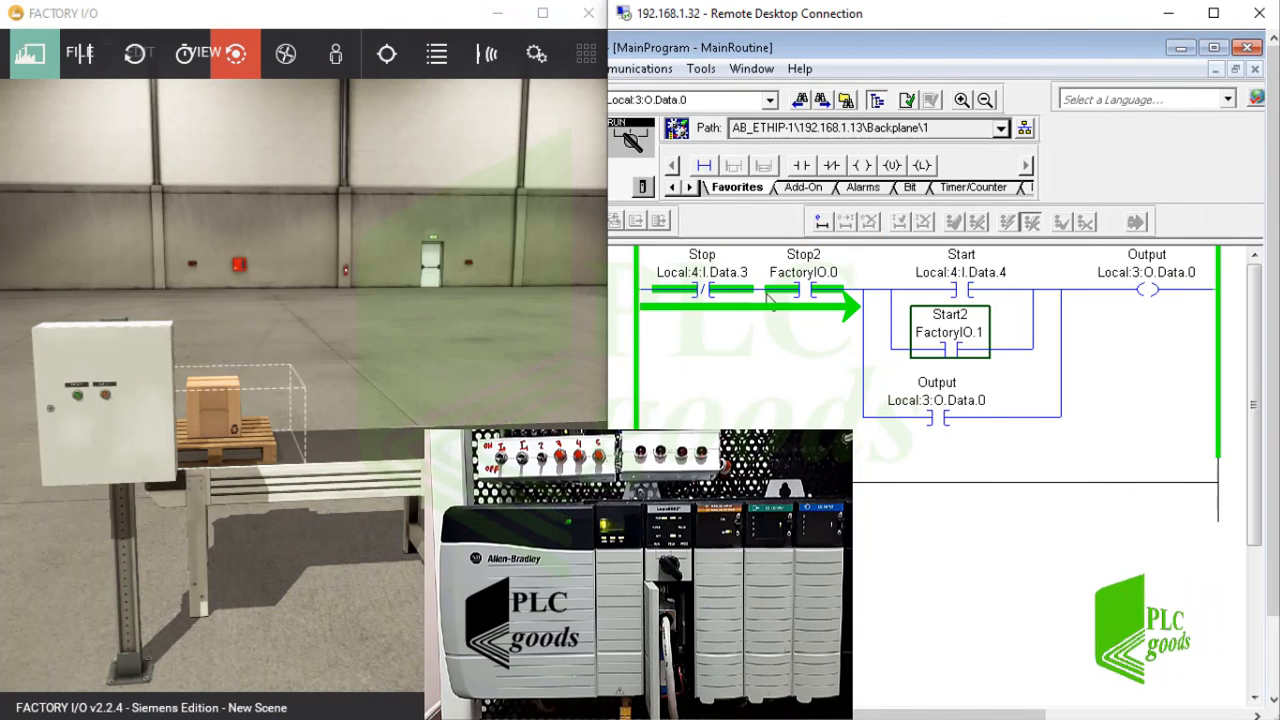
Test the running conveyor from the scene's control box by starting it with Start Button 1 and stopping it with Stop Button 1, twice.
{"action": "left_click", "coordinate": [111, 404]}
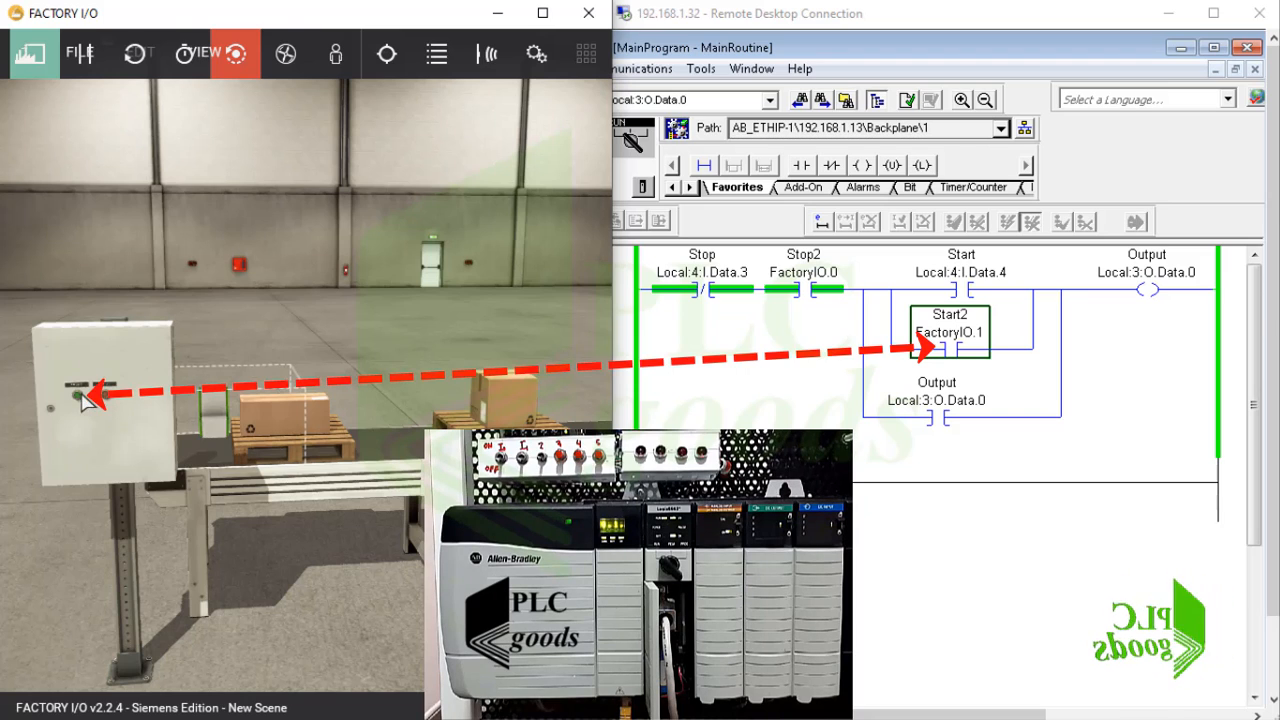
{"action": "left_click", "coordinate": [78, 400]}
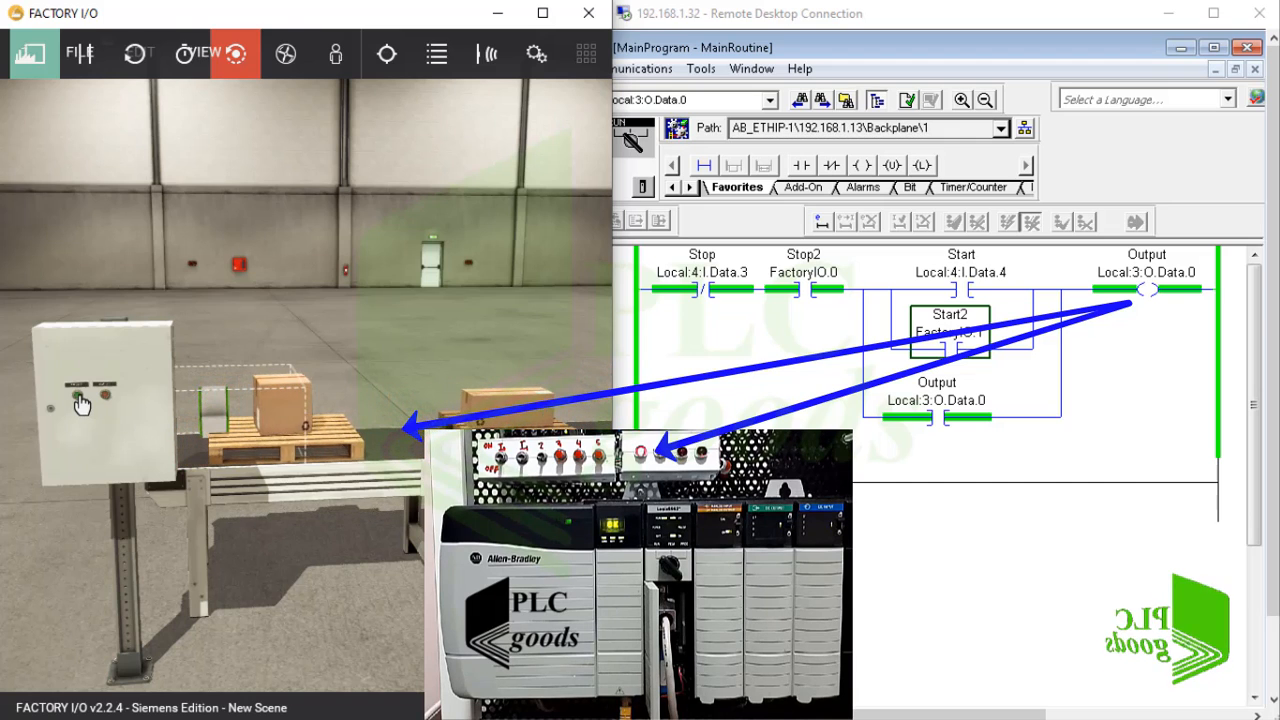
{"action": "left_click", "coordinate": [105, 398]}
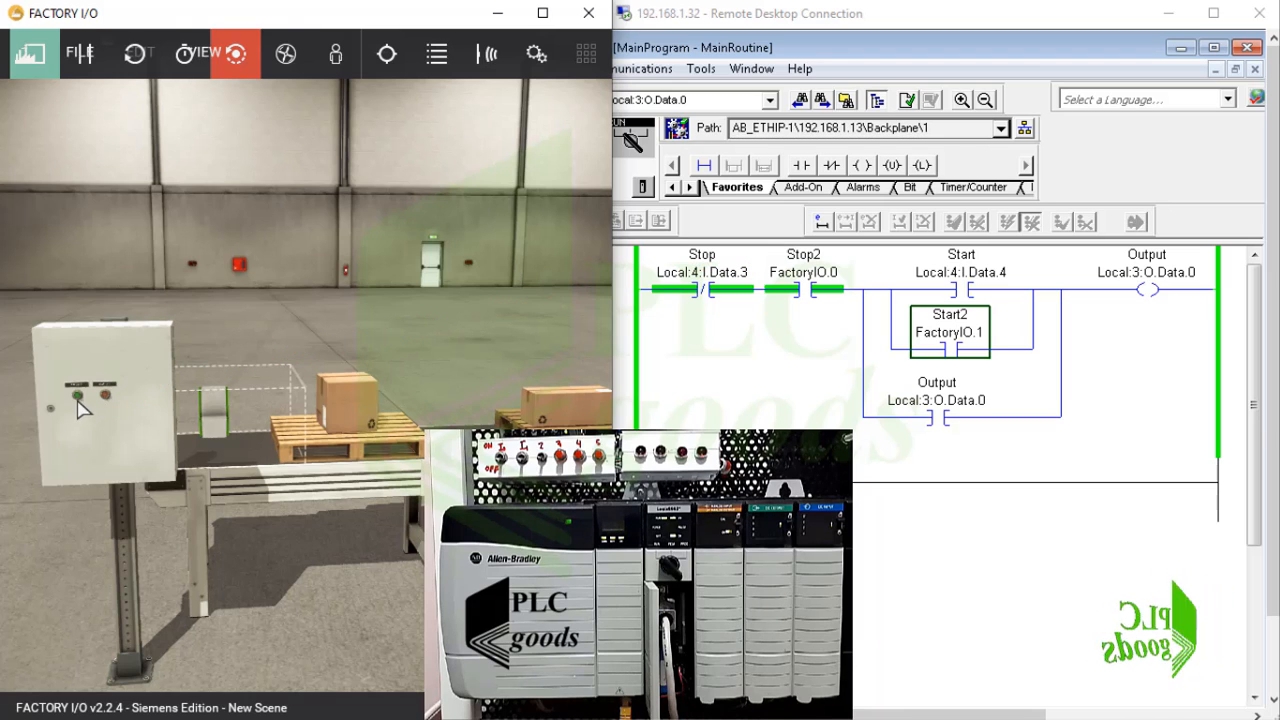
{"action": "left_click", "coordinate": [79, 398]}
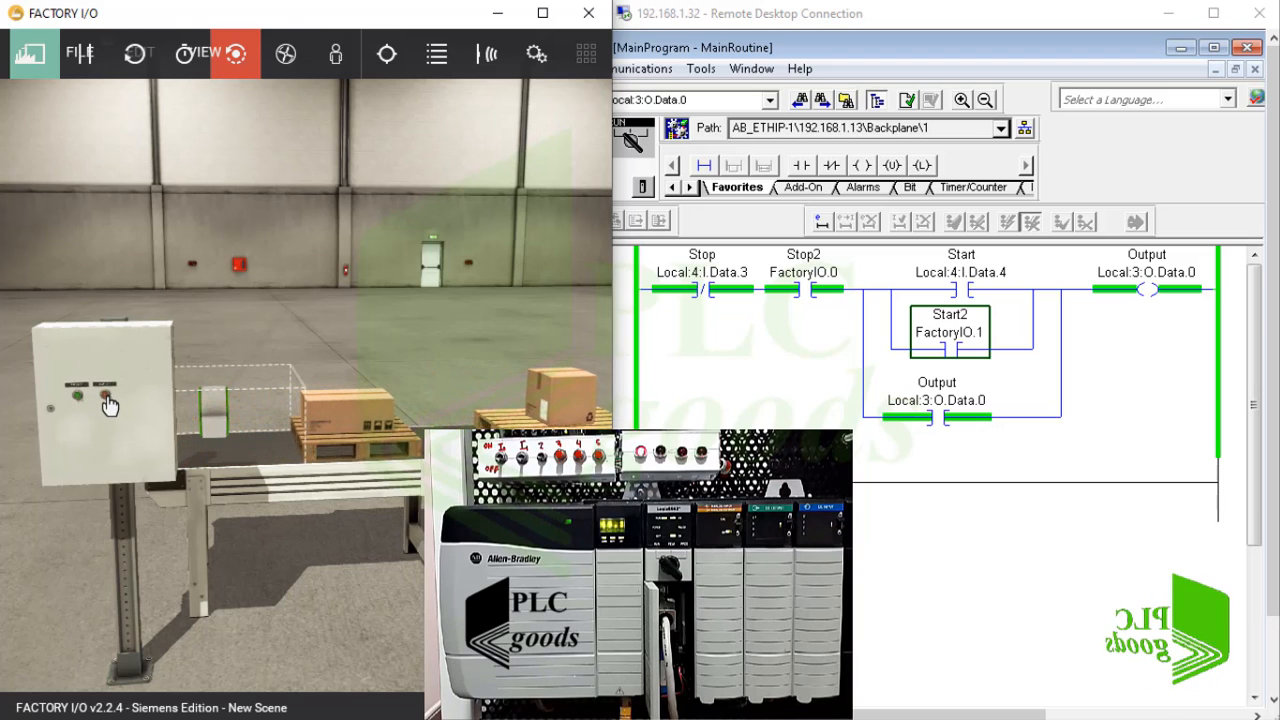
{"action": "left_click", "coordinate": [108, 400]}
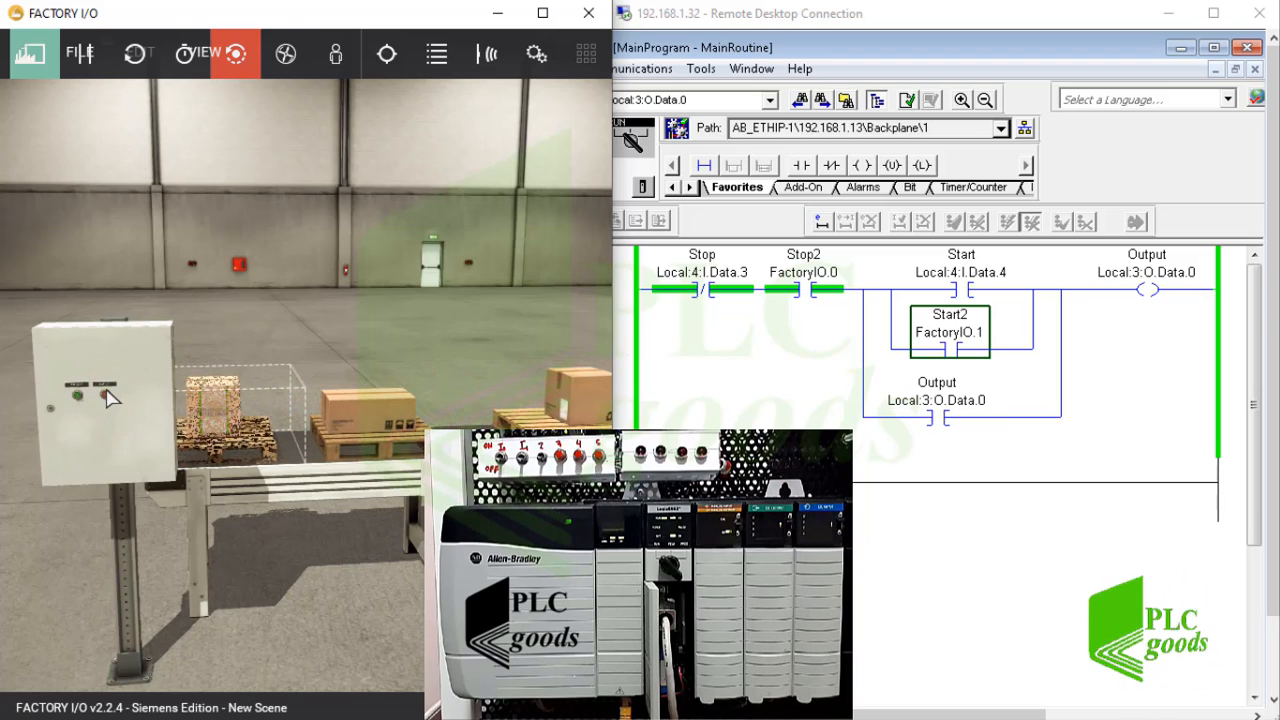